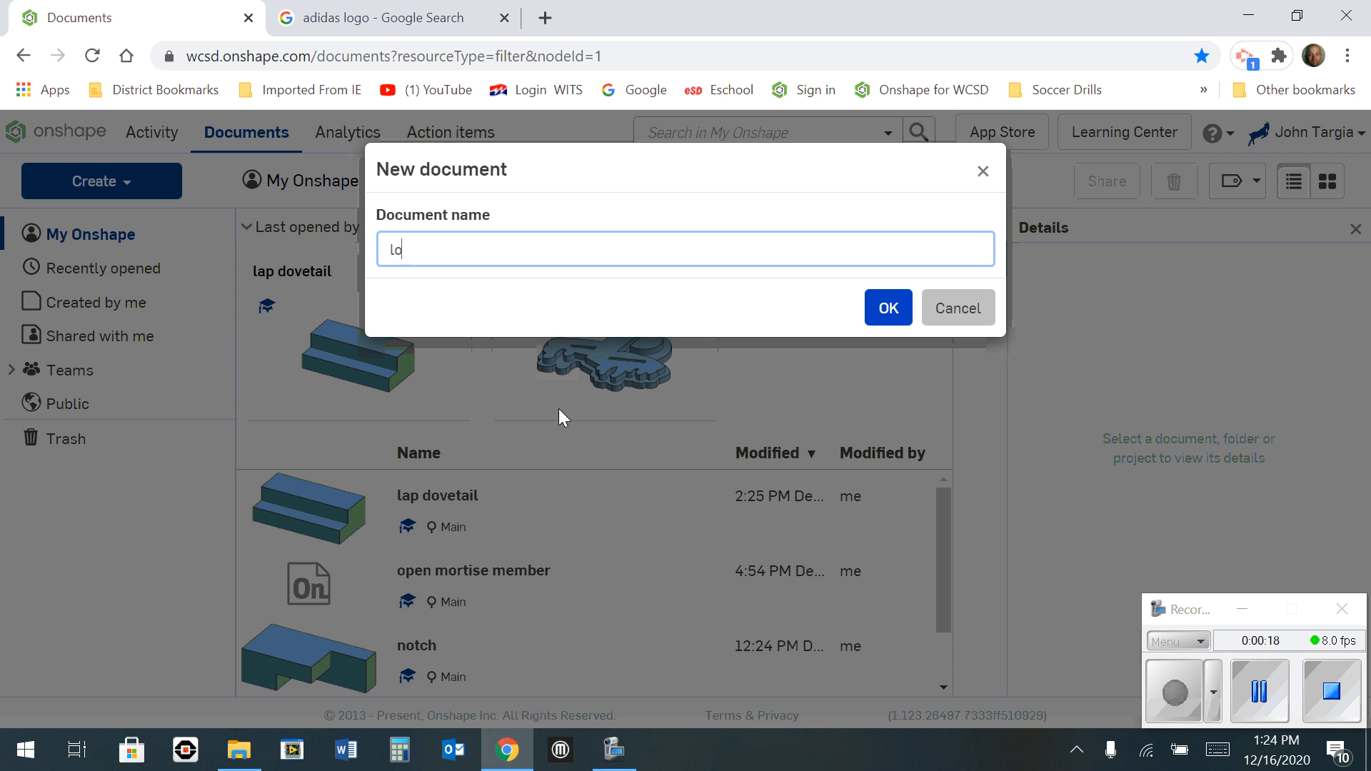
# Create a new document named with the owner's surname followed by "_logo".
pyautogui.press('BackSpace')
pyautogui.press('BackSpace')
pyautogui.write('Targia_logo')
pyautogui.click(889, 307)
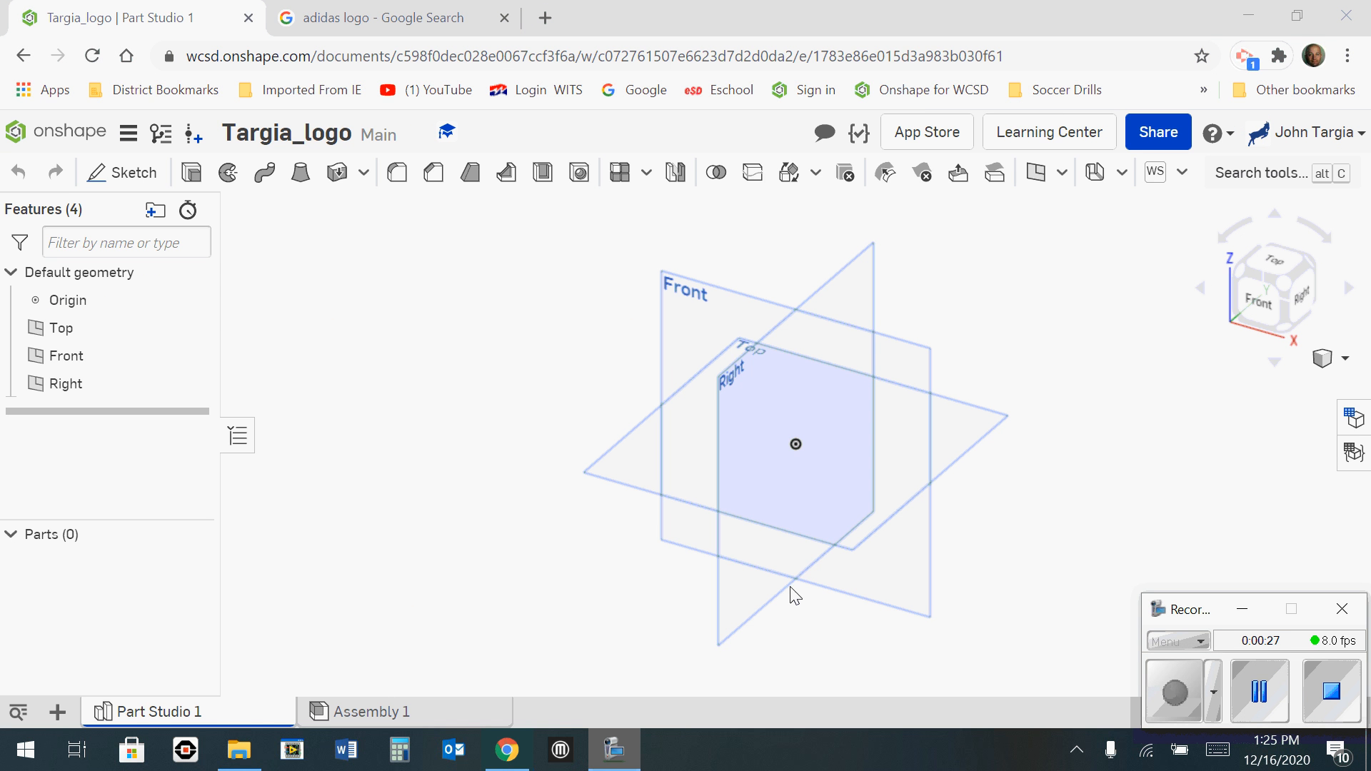
# Start a new sketch on the Top plane.
pyautogui.click(122, 173)
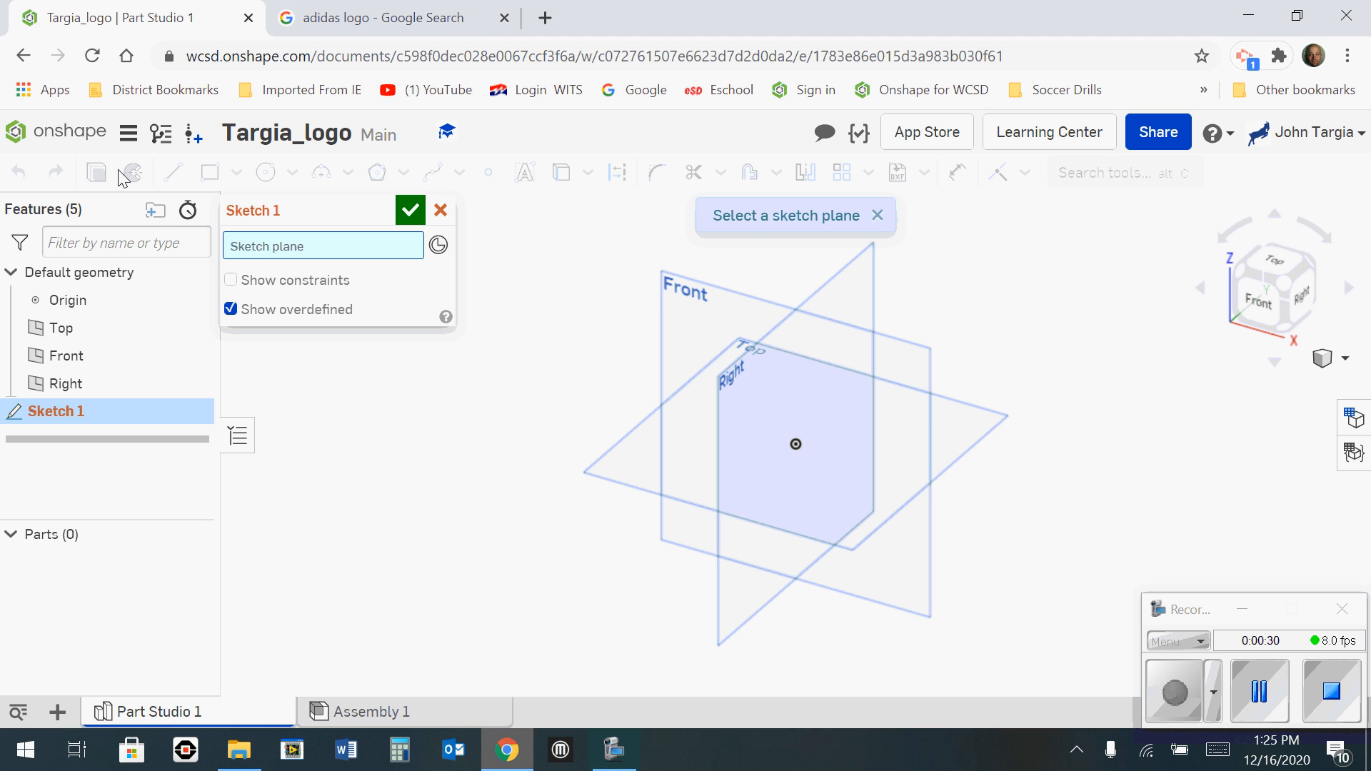
pyautogui.click(57, 330)
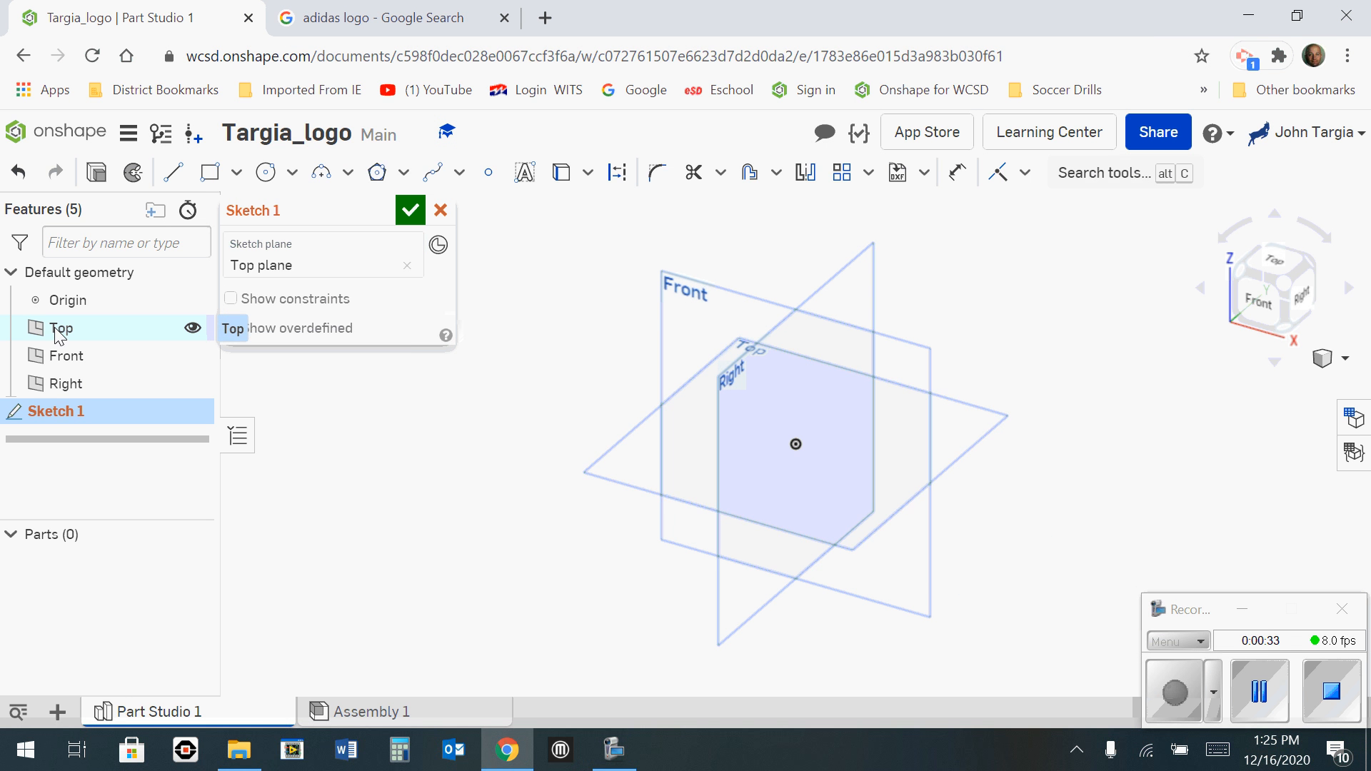
pyautogui.click(1277, 265)
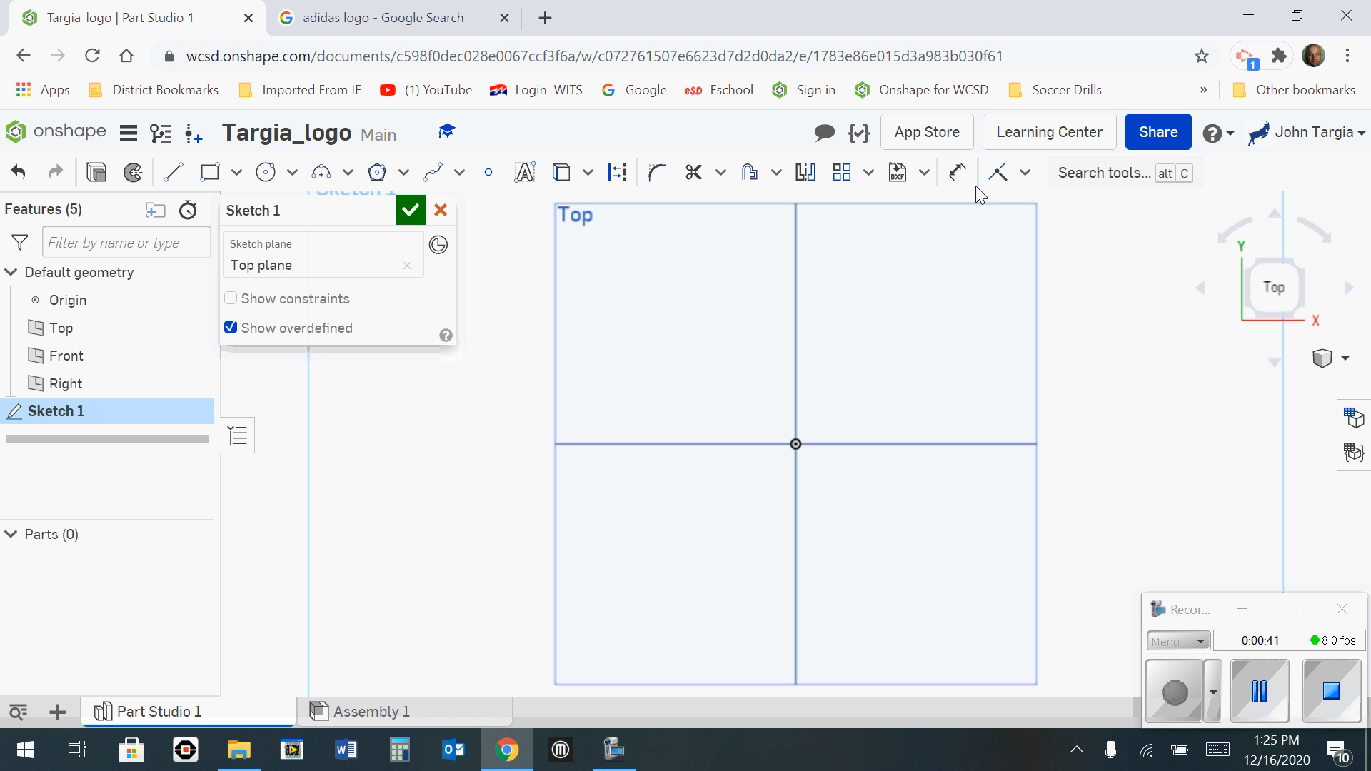
# Import Adidas-logo.jpg from the Desktop into the document for use as a sketch image, and dismiss the upload notification.
pyautogui.click(926, 175)
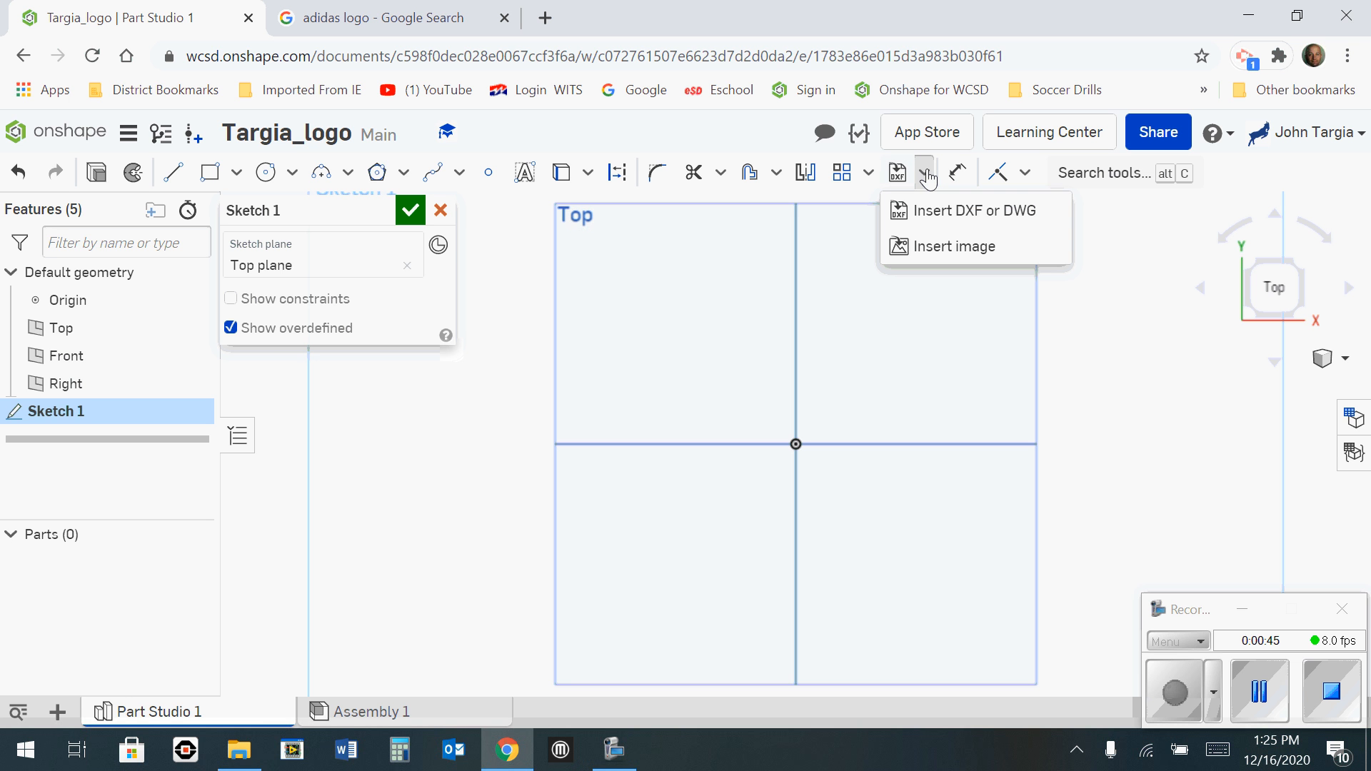
pyautogui.click(950, 247)
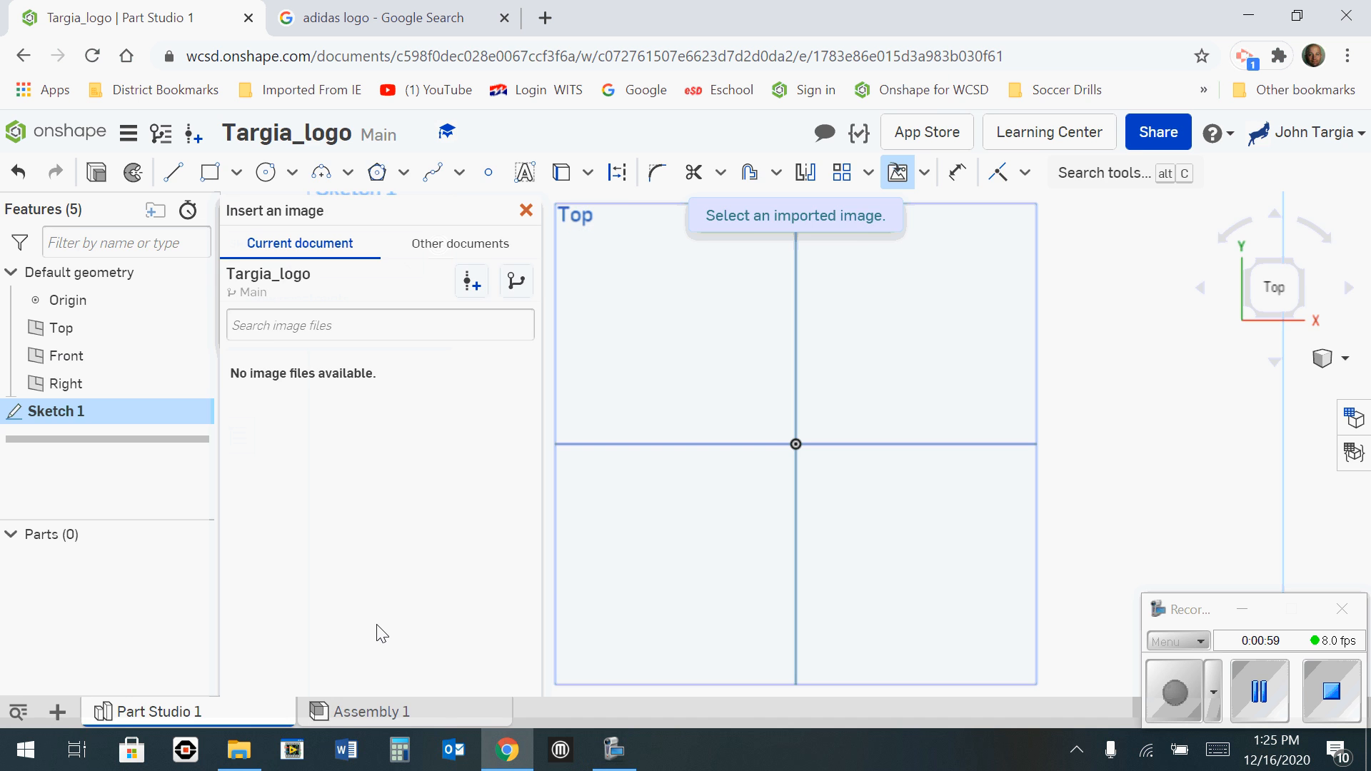
pyautogui.hotkey('ctrl', '-')
pyautogui.hotkey('ctrl', '-')
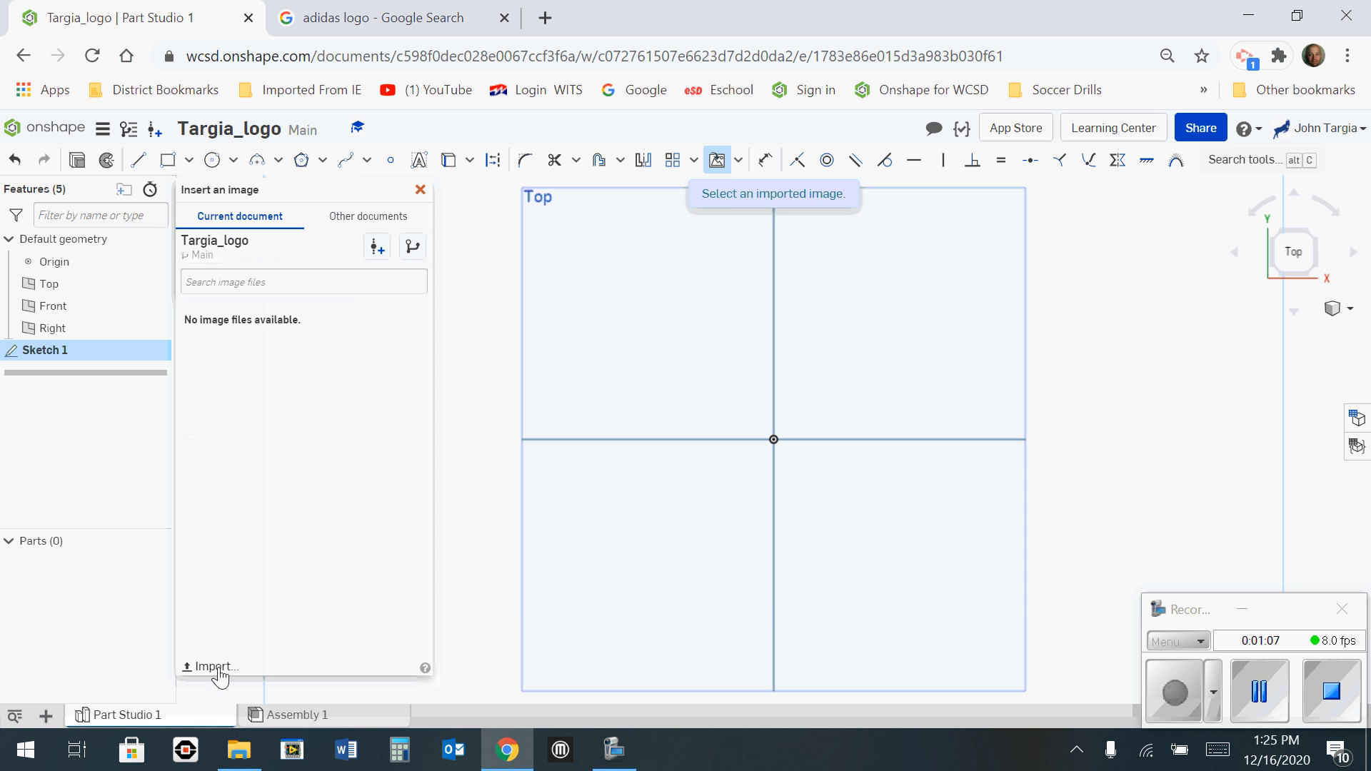
pyautogui.click(215, 671)
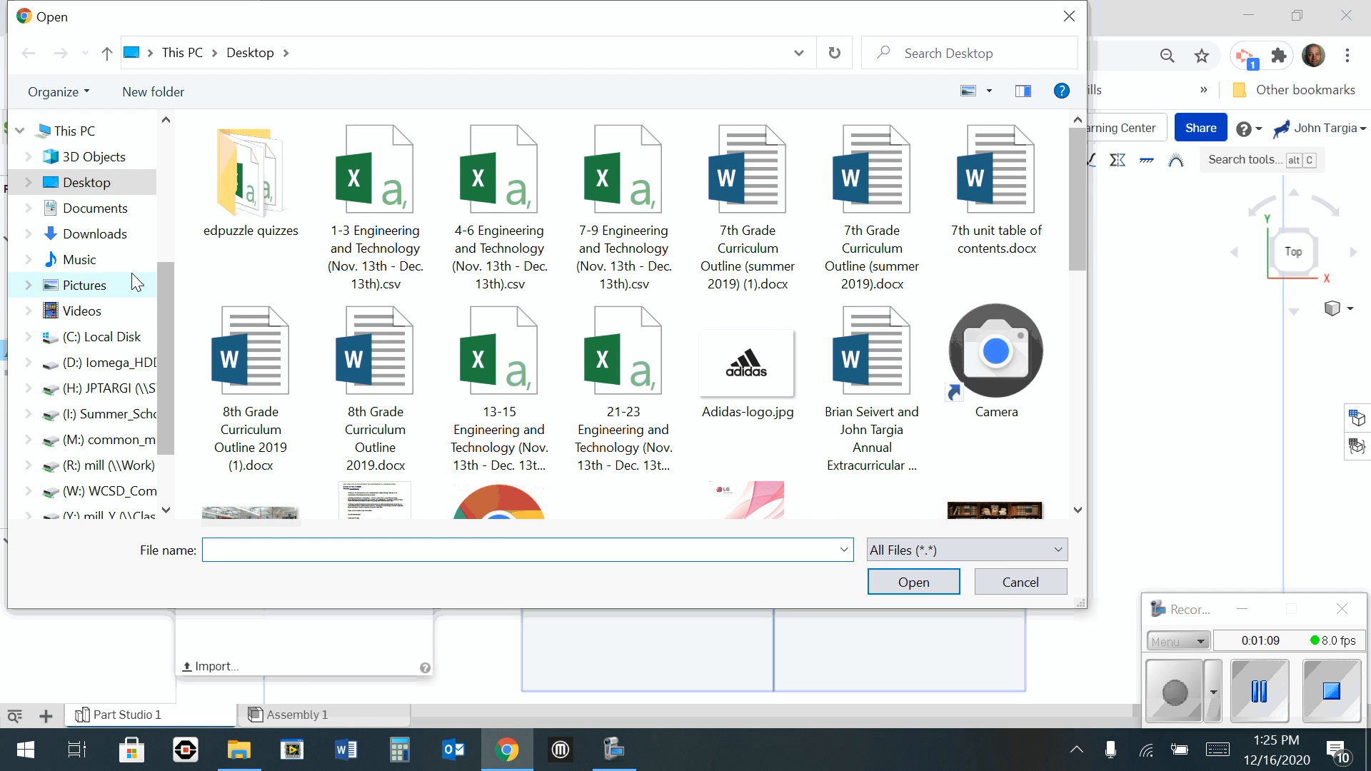
pyautogui.scroll(-8, 607, 314)
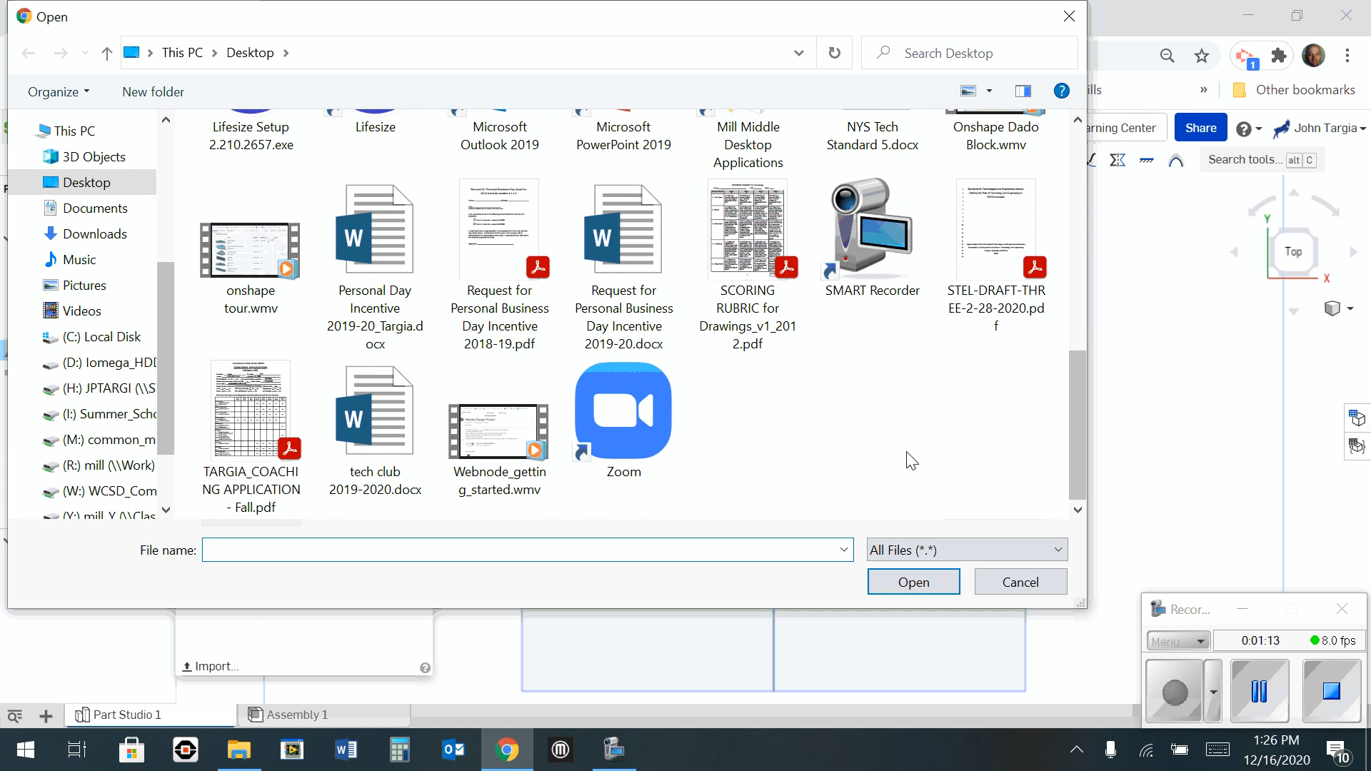
pyautogui.scroll(3, 912, 461)
pyautogui.scroll(5, 856, 437)
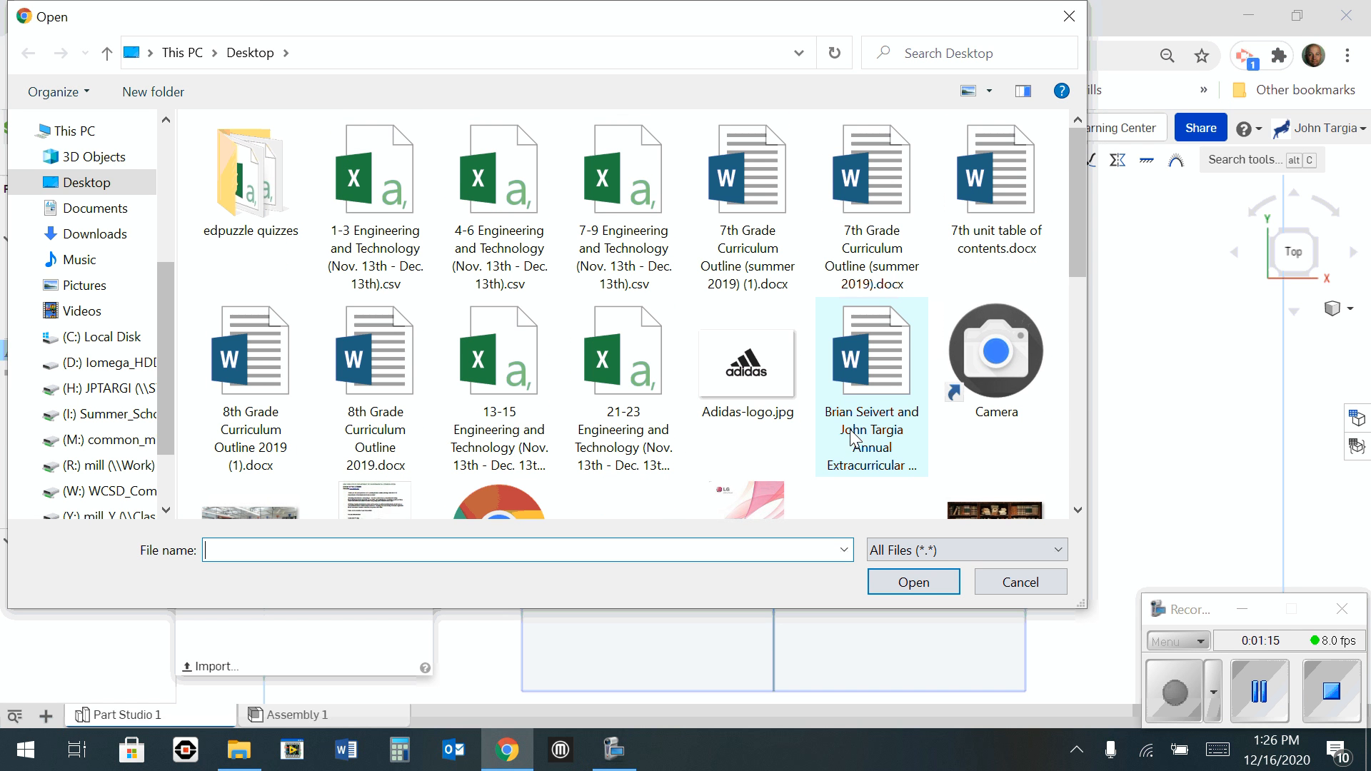
pyautogui.click(1193, 698)
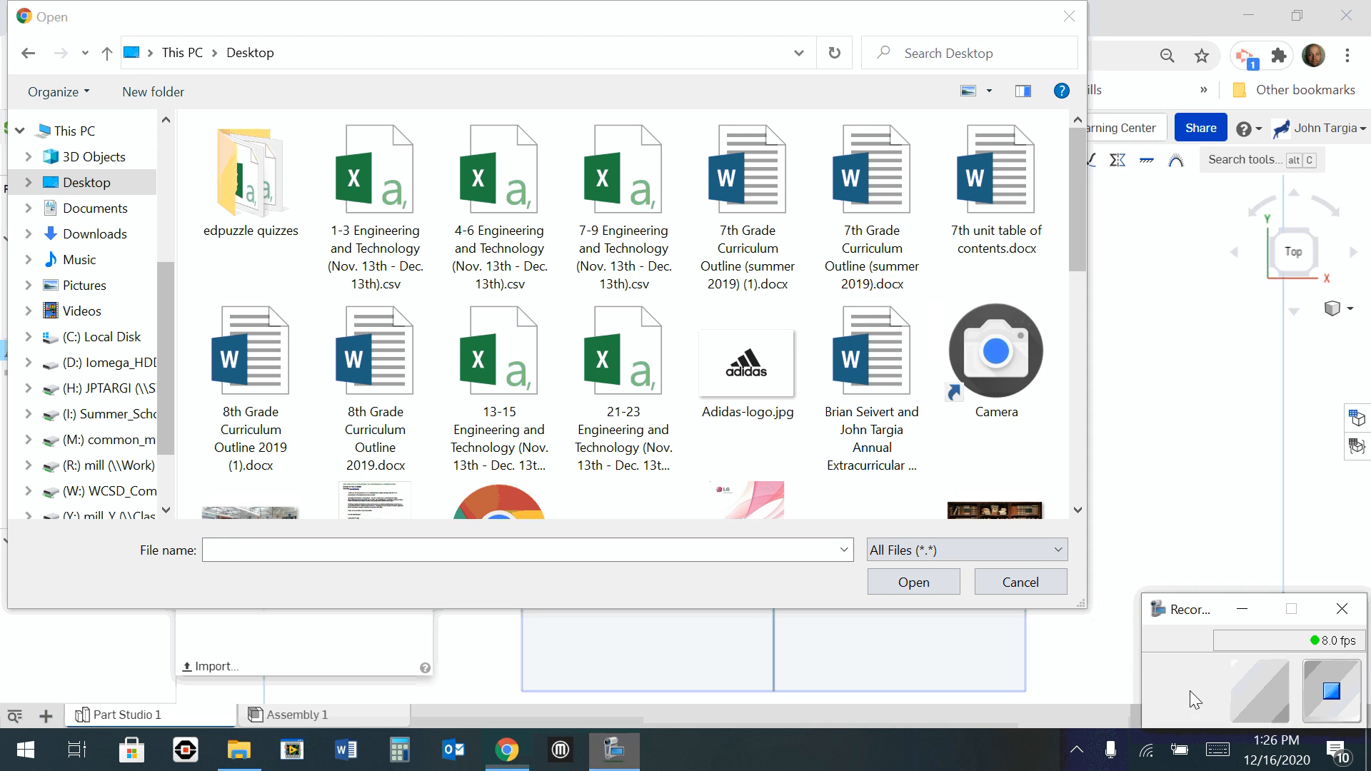
pyautogui.click(746, 378)
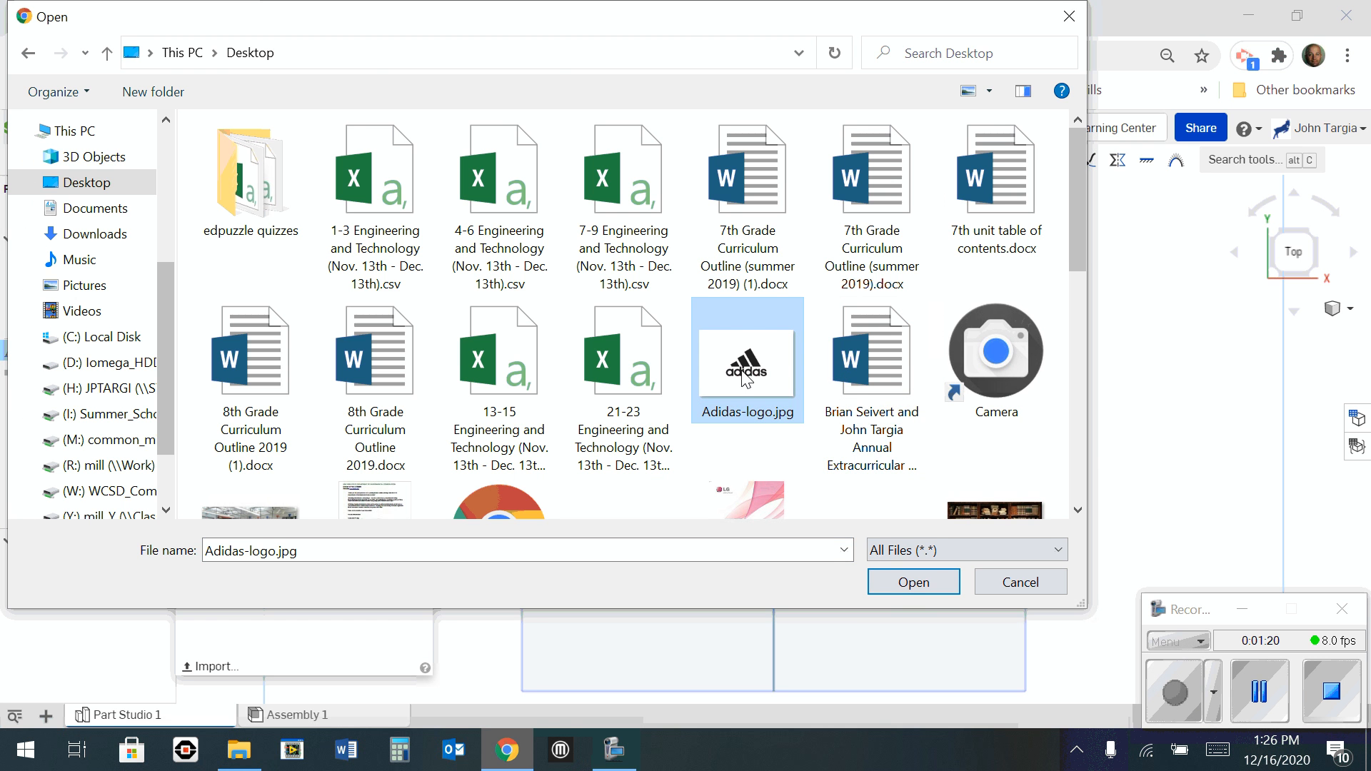
pyautogui.click(908, 585)
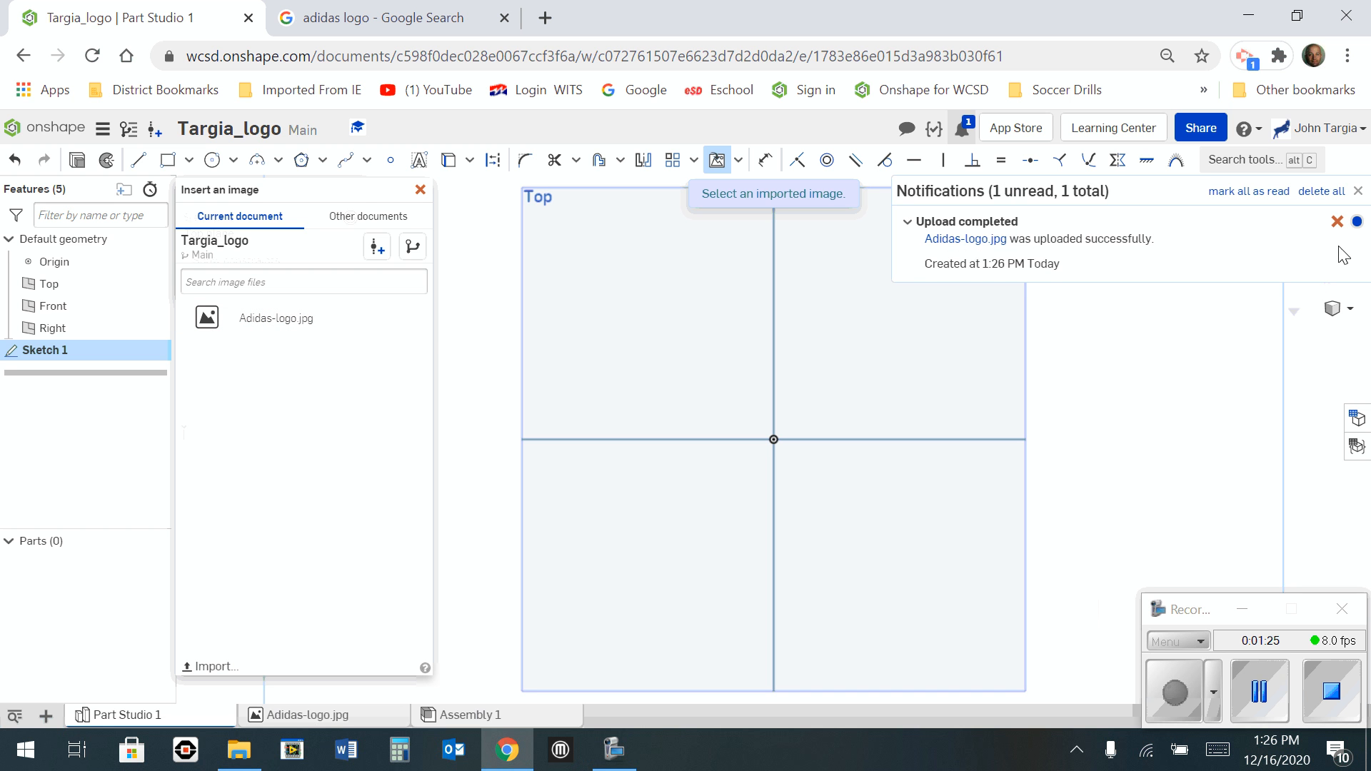
pyautogui.moveTo(1339, 227)
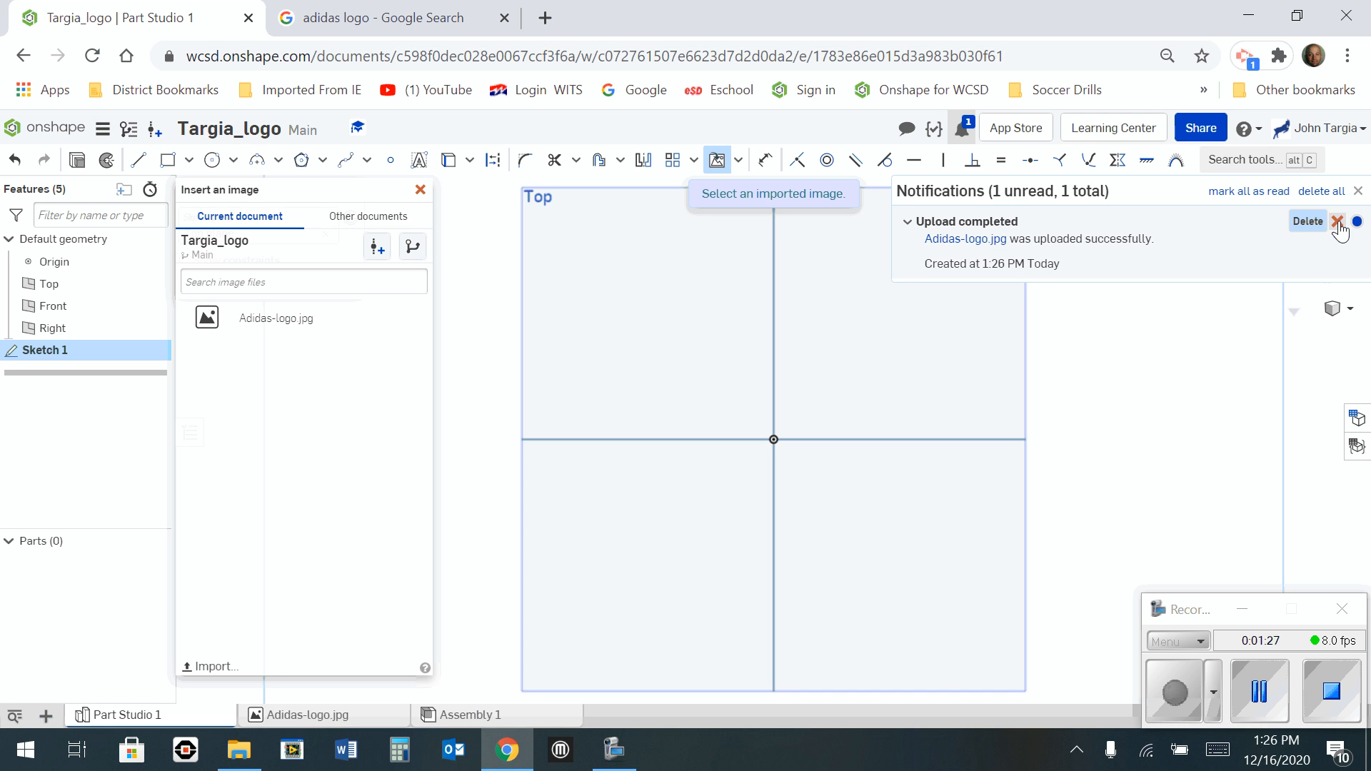
pyautogui.click(1358, 192)
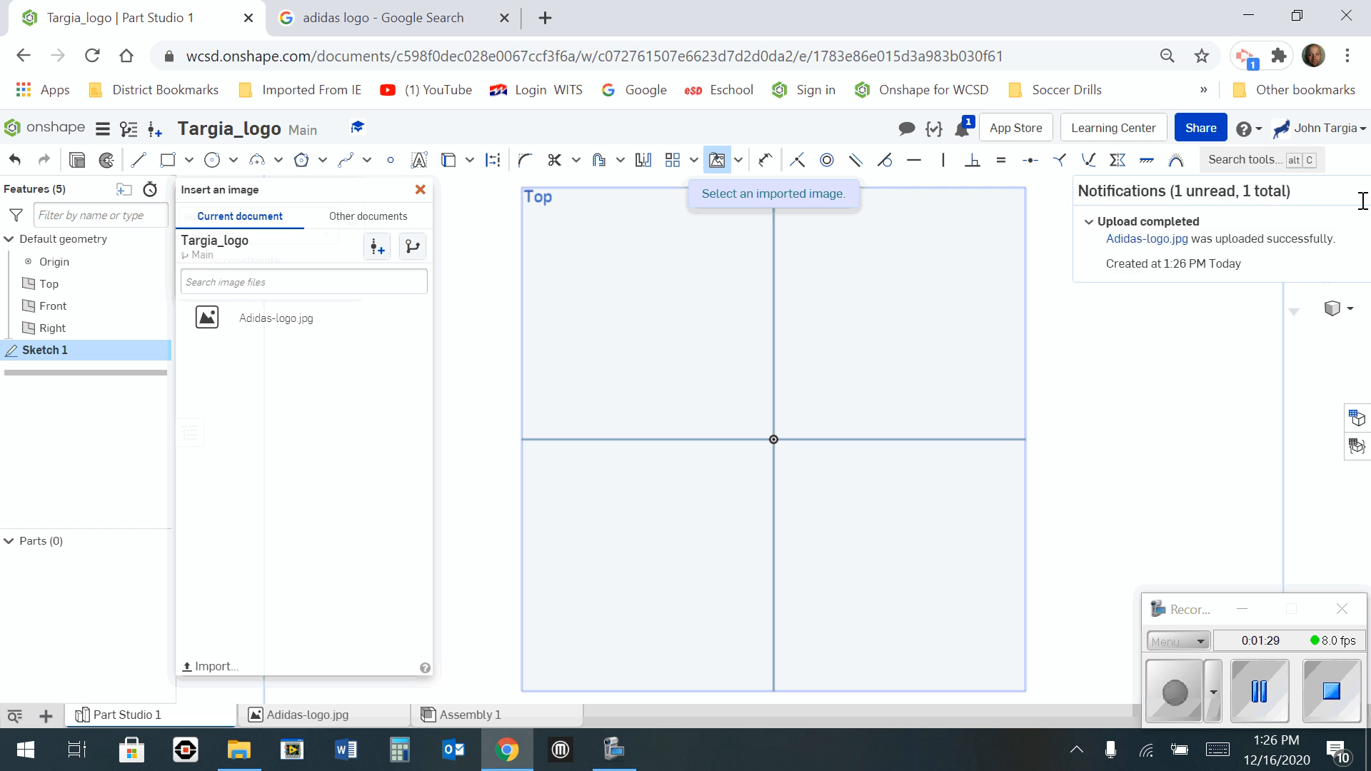
# Place the Adidas-logo.jpg image in the sketch with its lower-left corner on the origin, extending up and right, and finish the sketch.
pyautogui.click(266, 322)
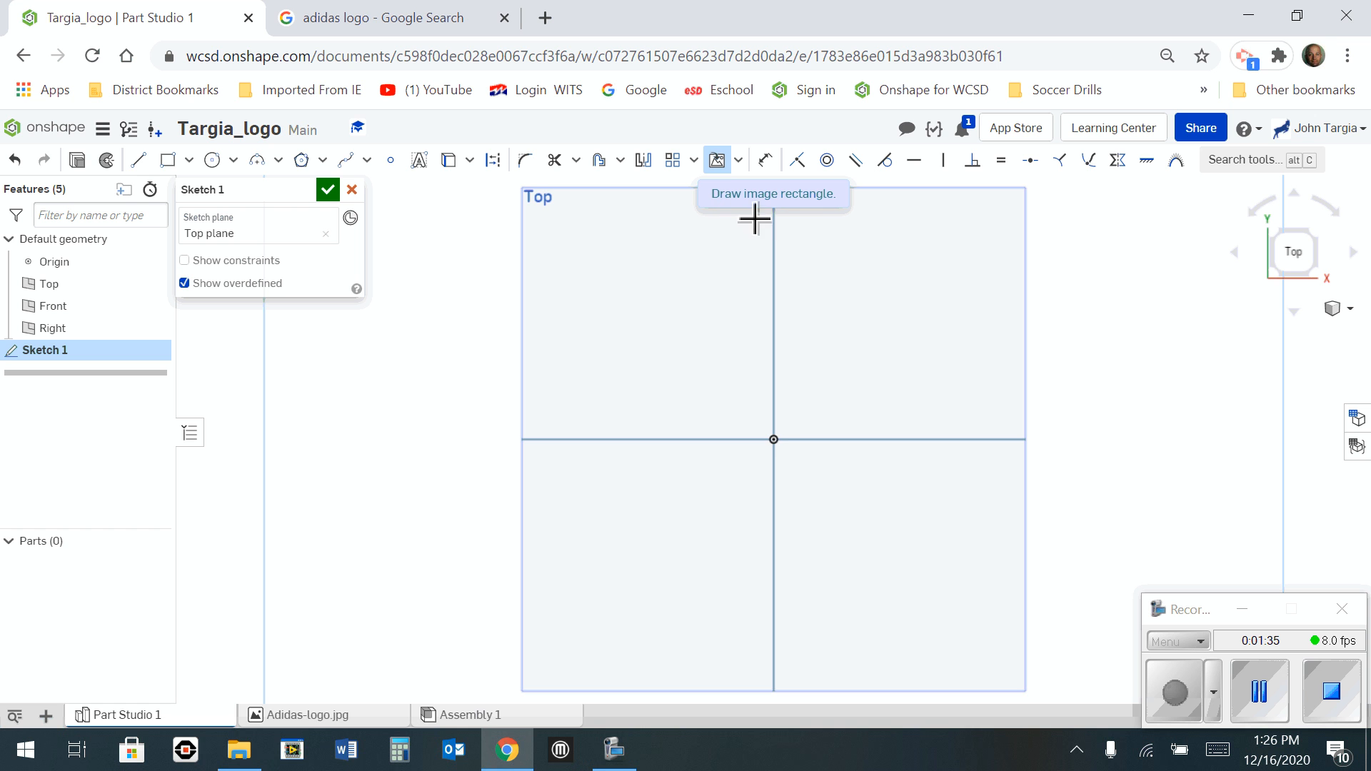
pyautogui.click(783, 449)
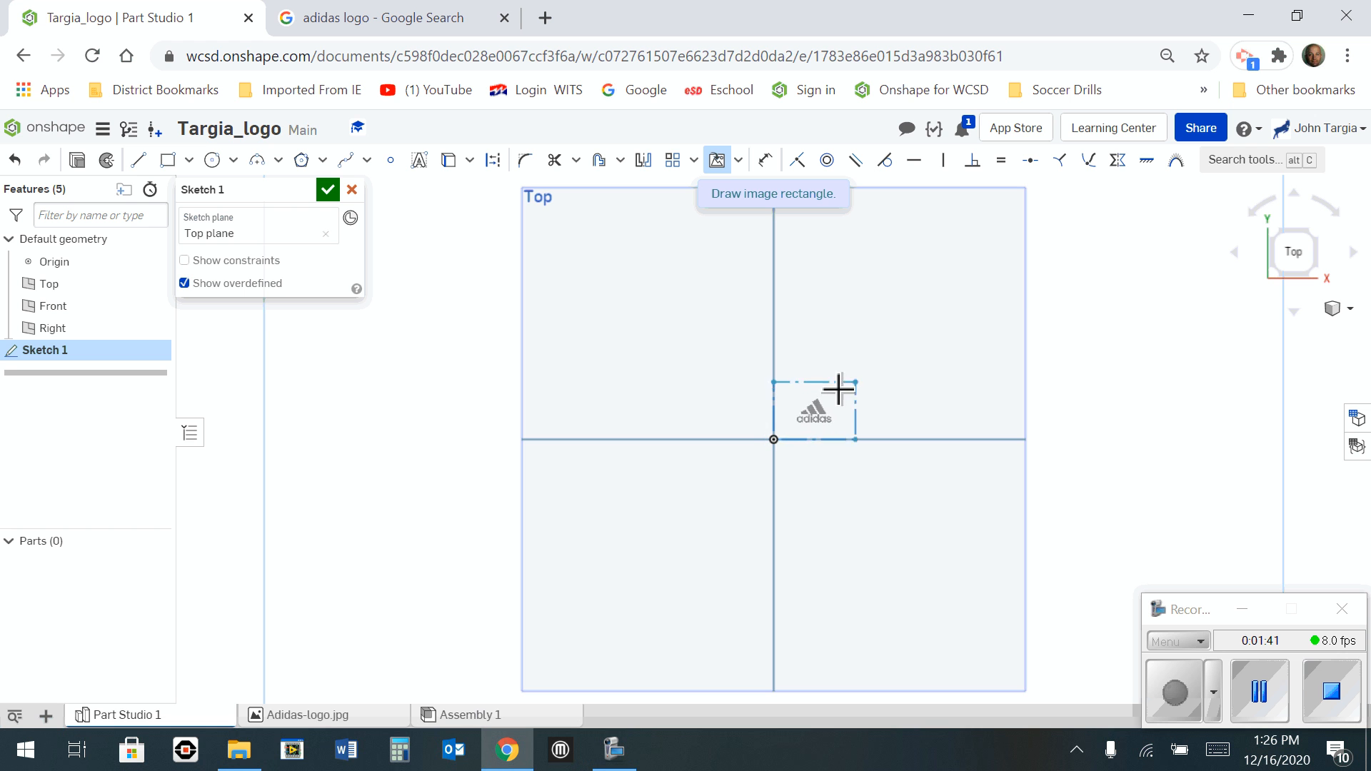
pyautogui.click(1002, 264)
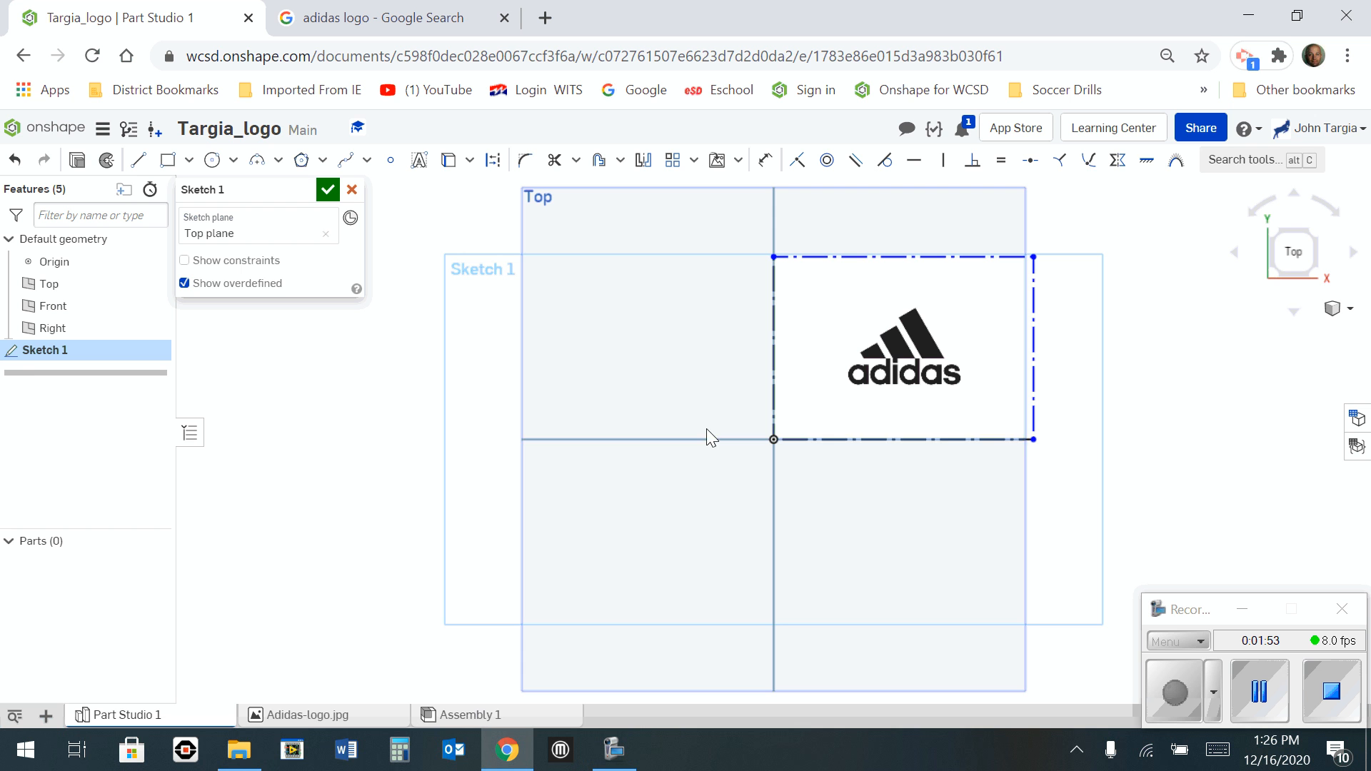
pyautogui.click(328, 191)
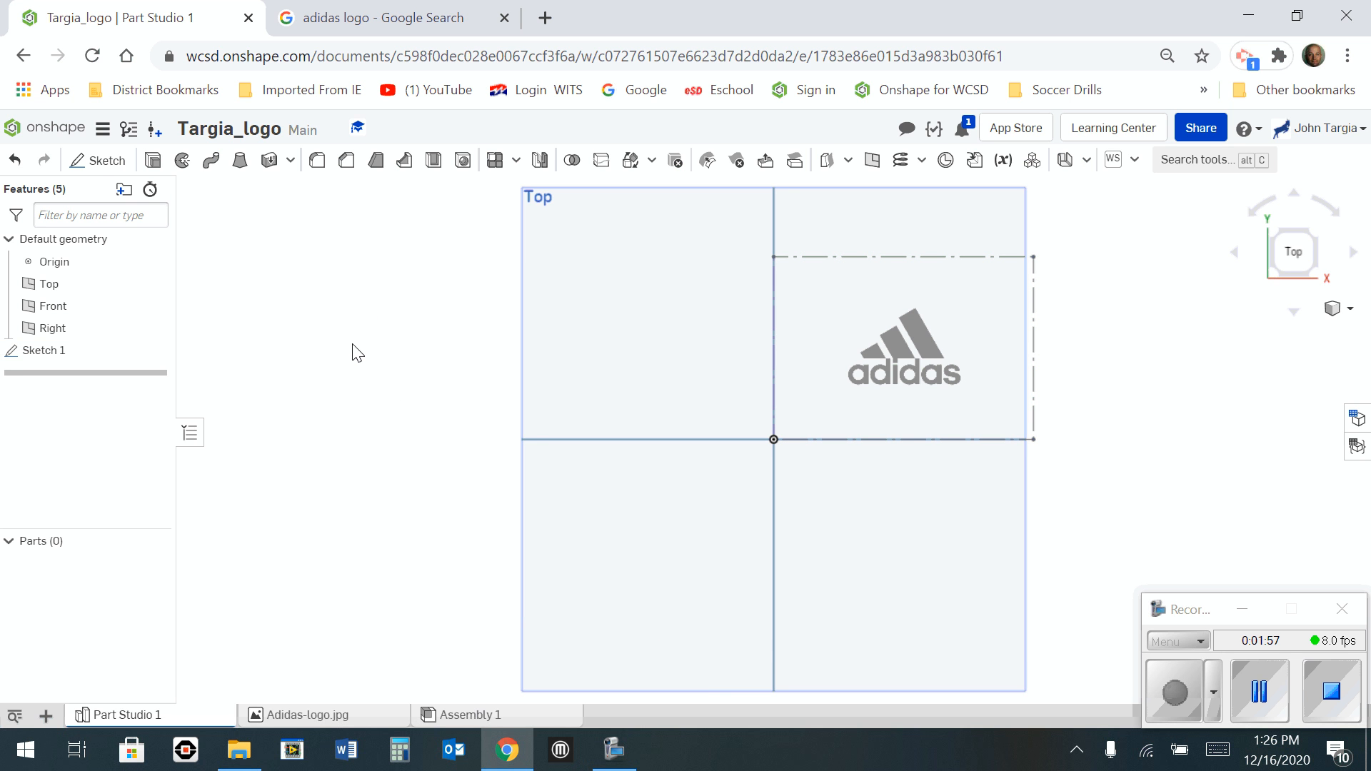
# Start a second sketch on the Top plane, briefly hiding and reshowing the sketch that holds the logo image.
pyautogui.click(107, 162)
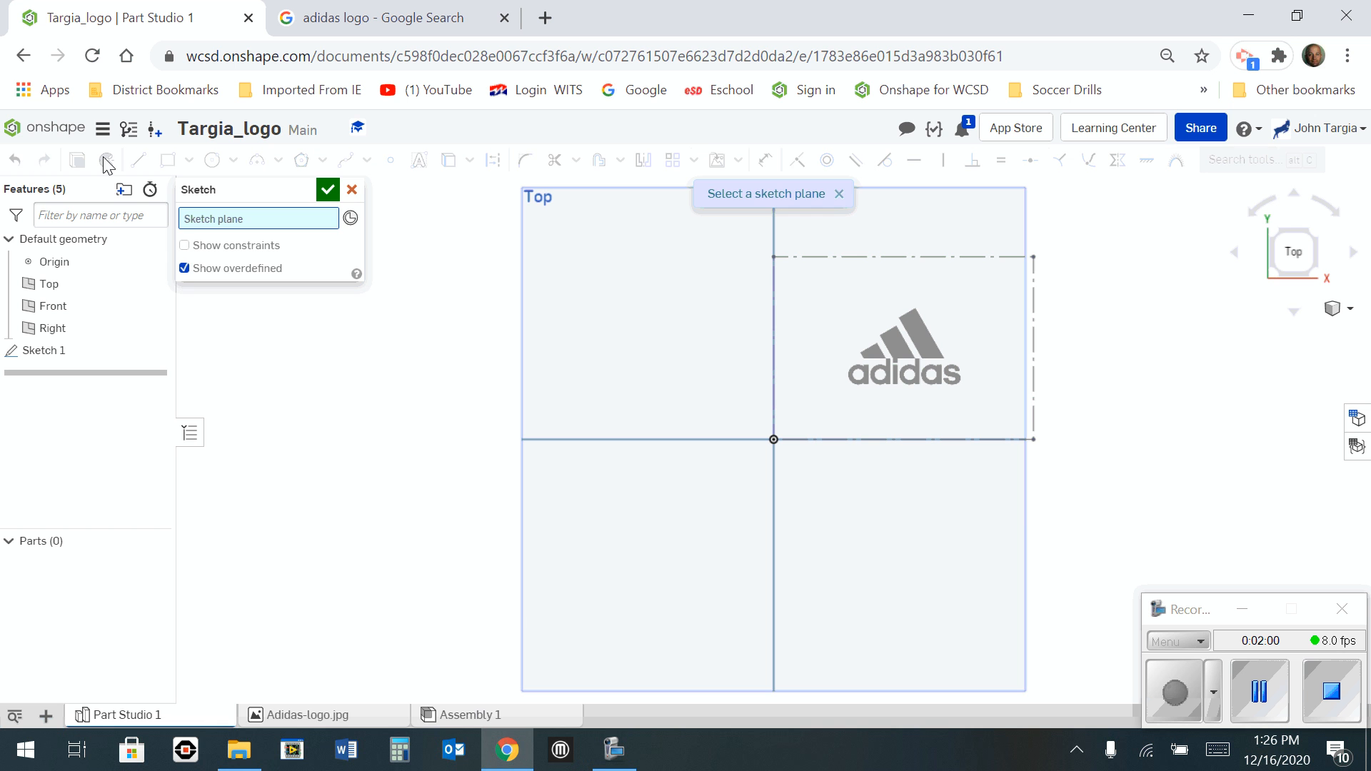
pyautogui.click(85, 293)
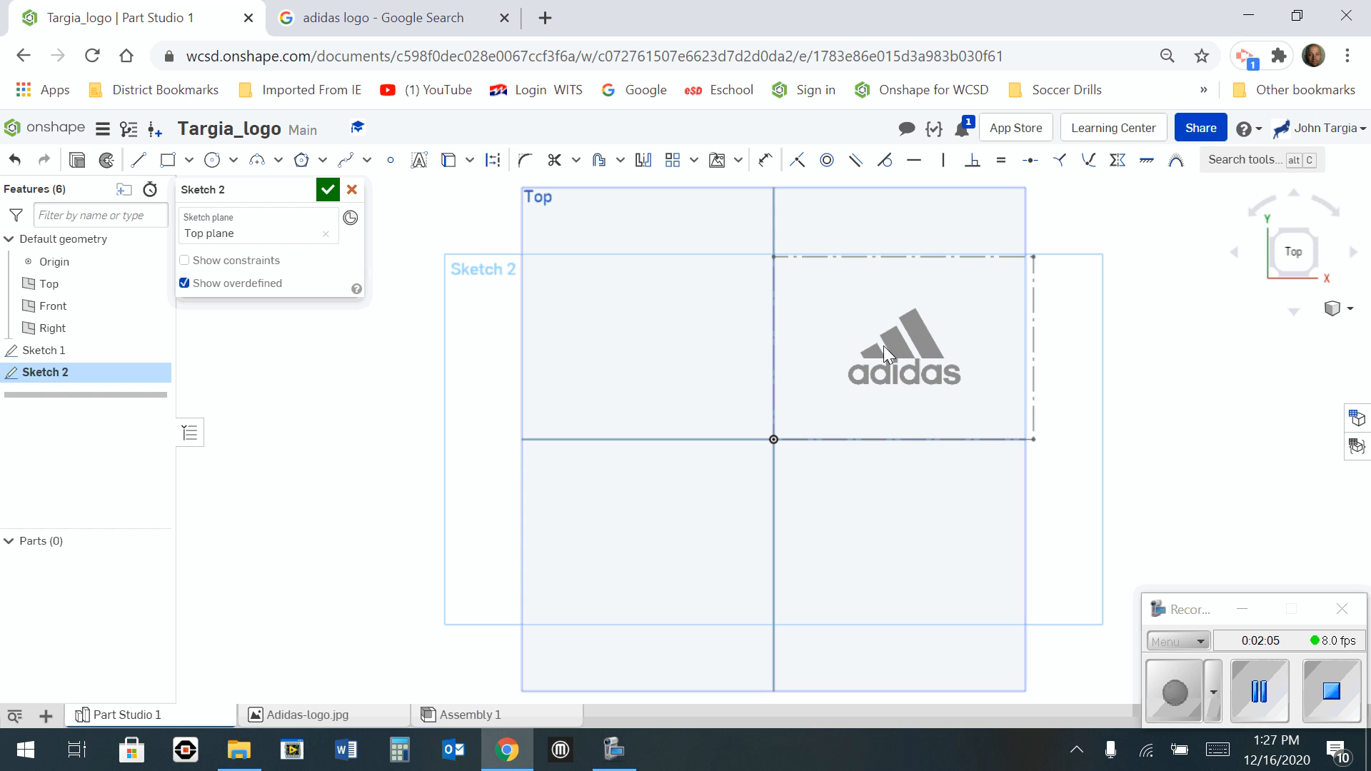
pyautogui.click(154, 351)
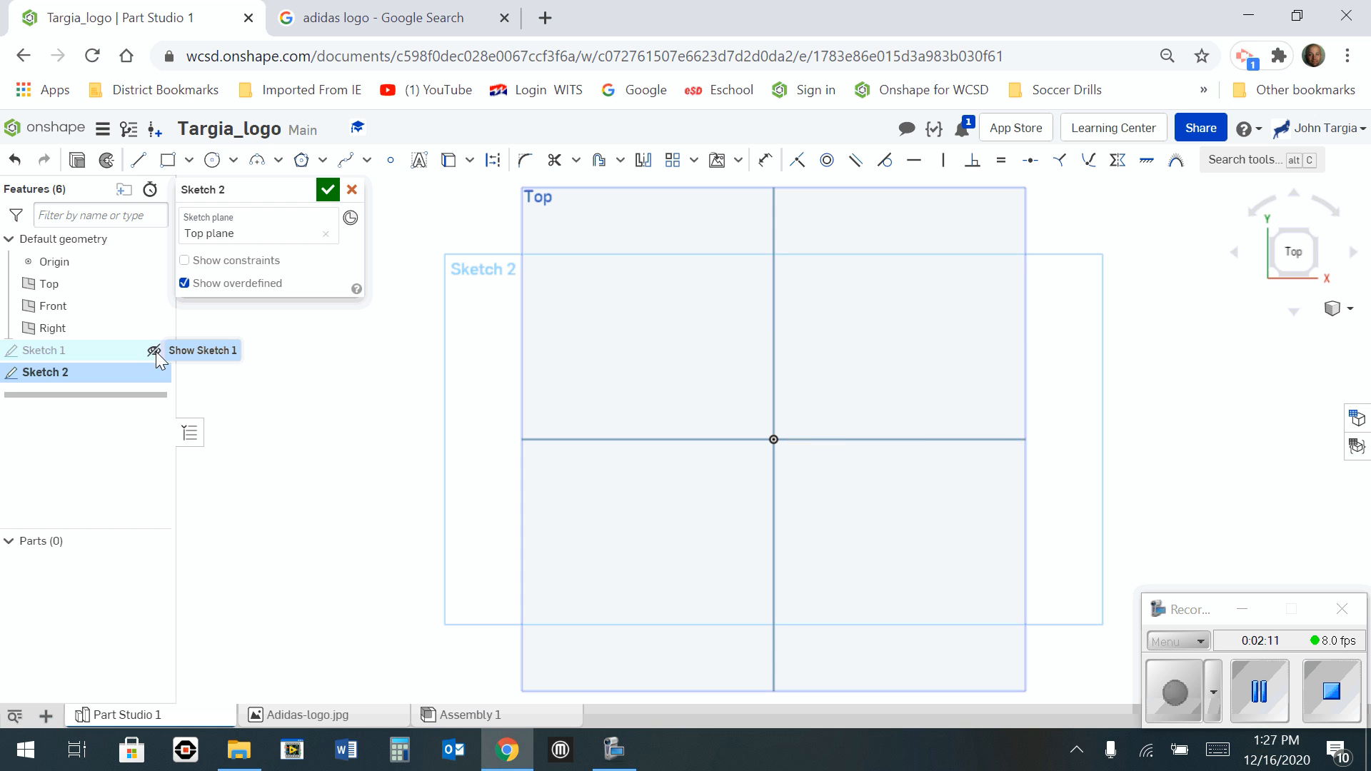
pyautogui.click(154, 351)
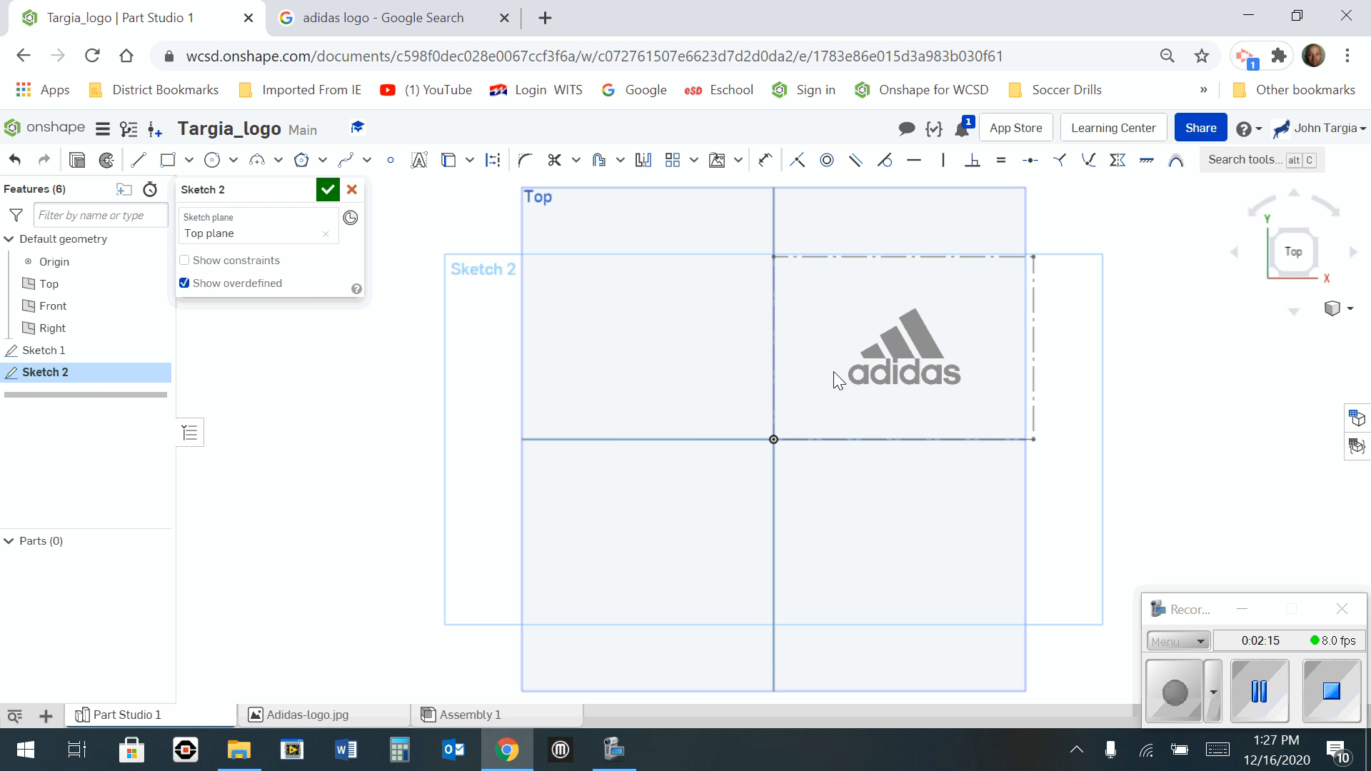
pyautogui.click(1254, 691)
pyautogui.click(1178, 691)
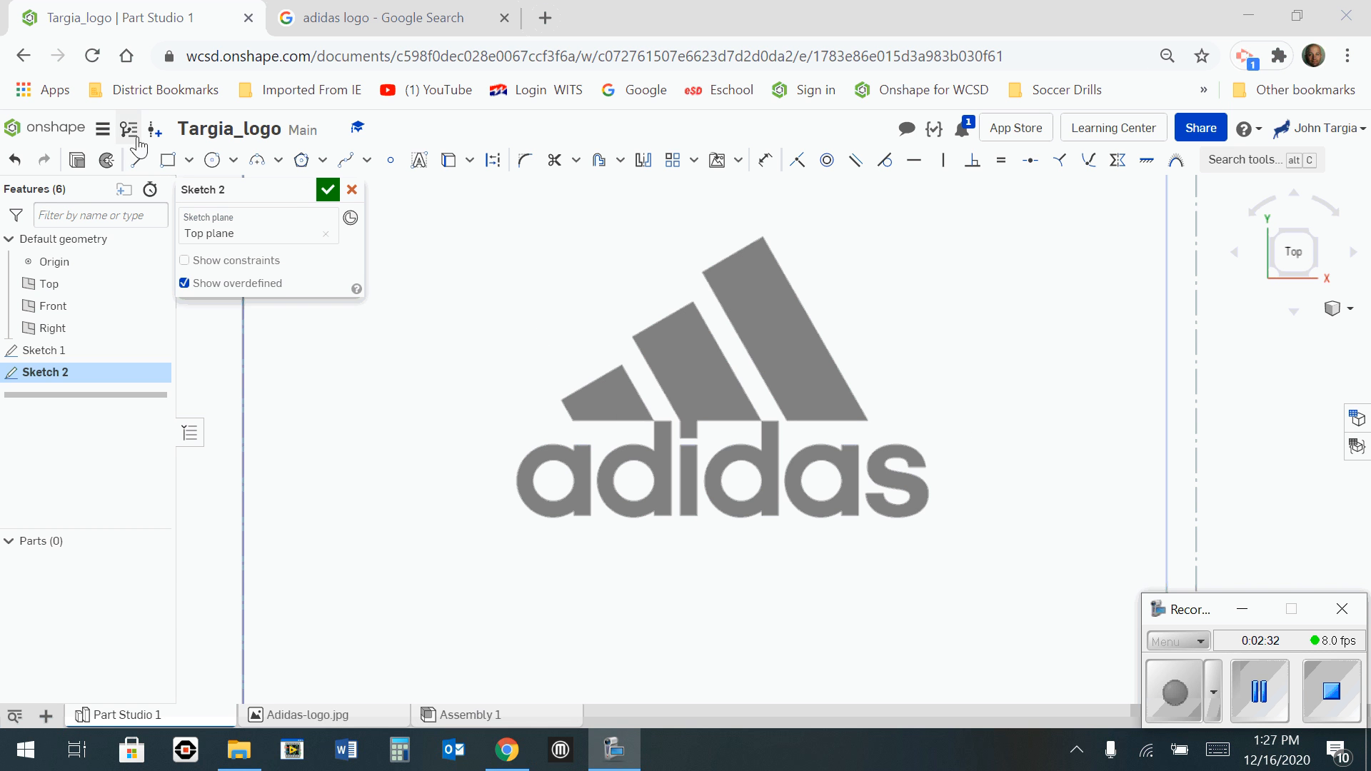
# Trace the logo's smallest stripe with a closed four-line outline: upper edge about 0.229, long right side about 0.209, short left side about 0.08.
pyautogui.click(138, 163)
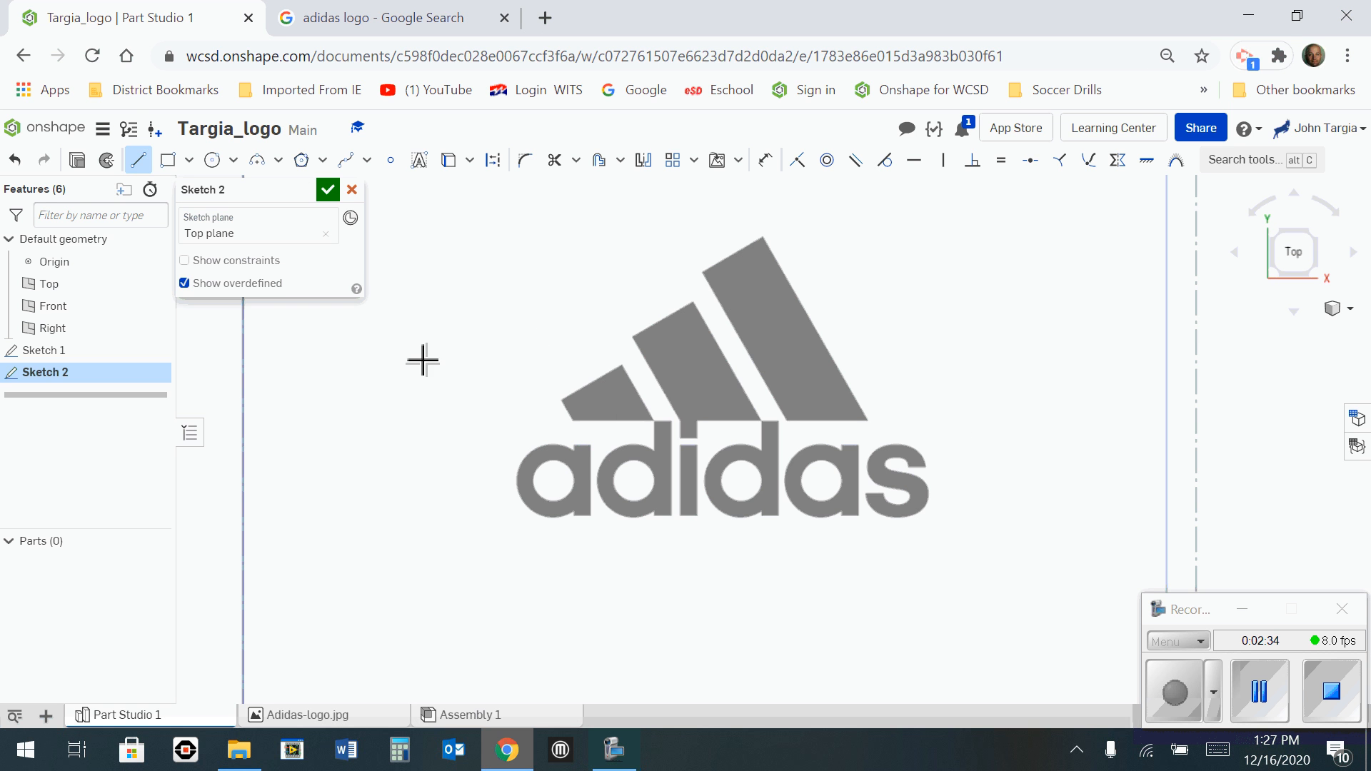
pyautogui.scroll(5, 568, 399)
pyautogui.scroll(-1, 578, 388)
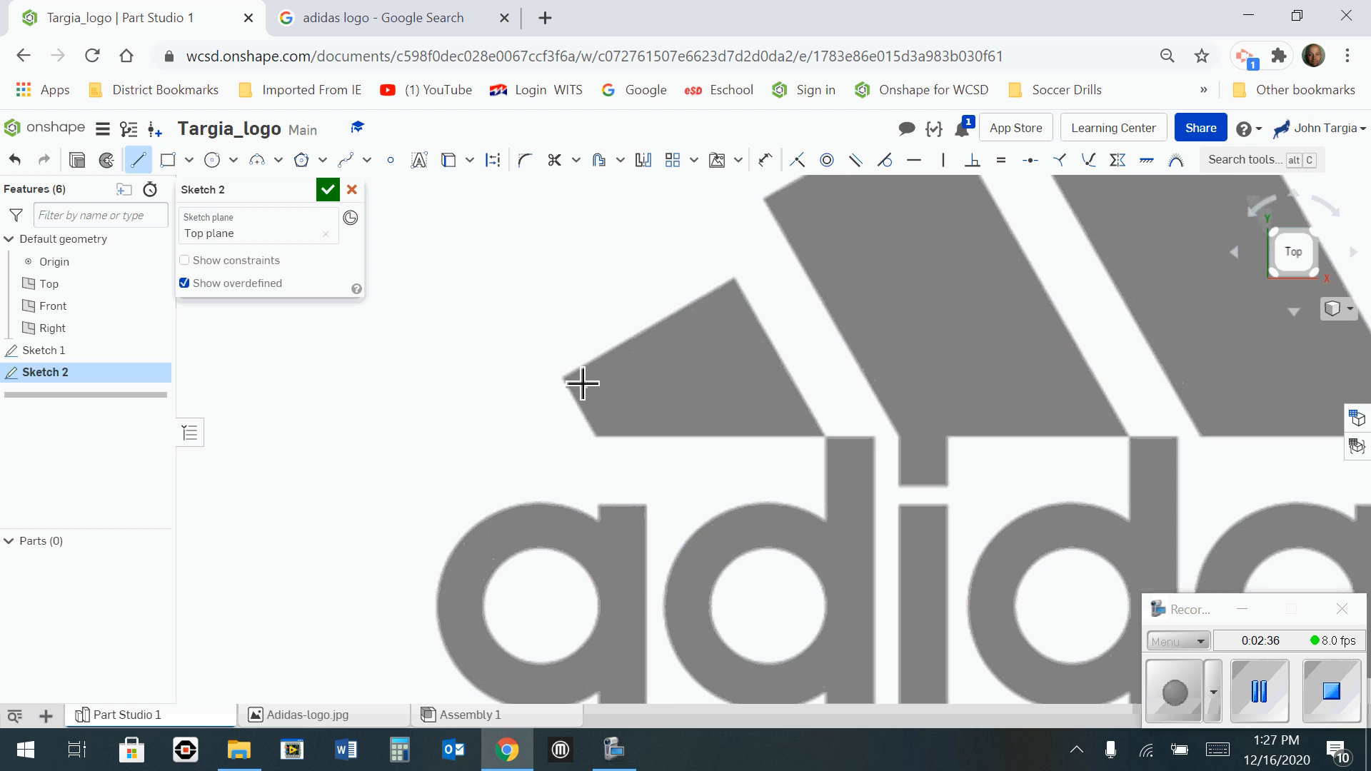
pyautogui.click(562, 375)
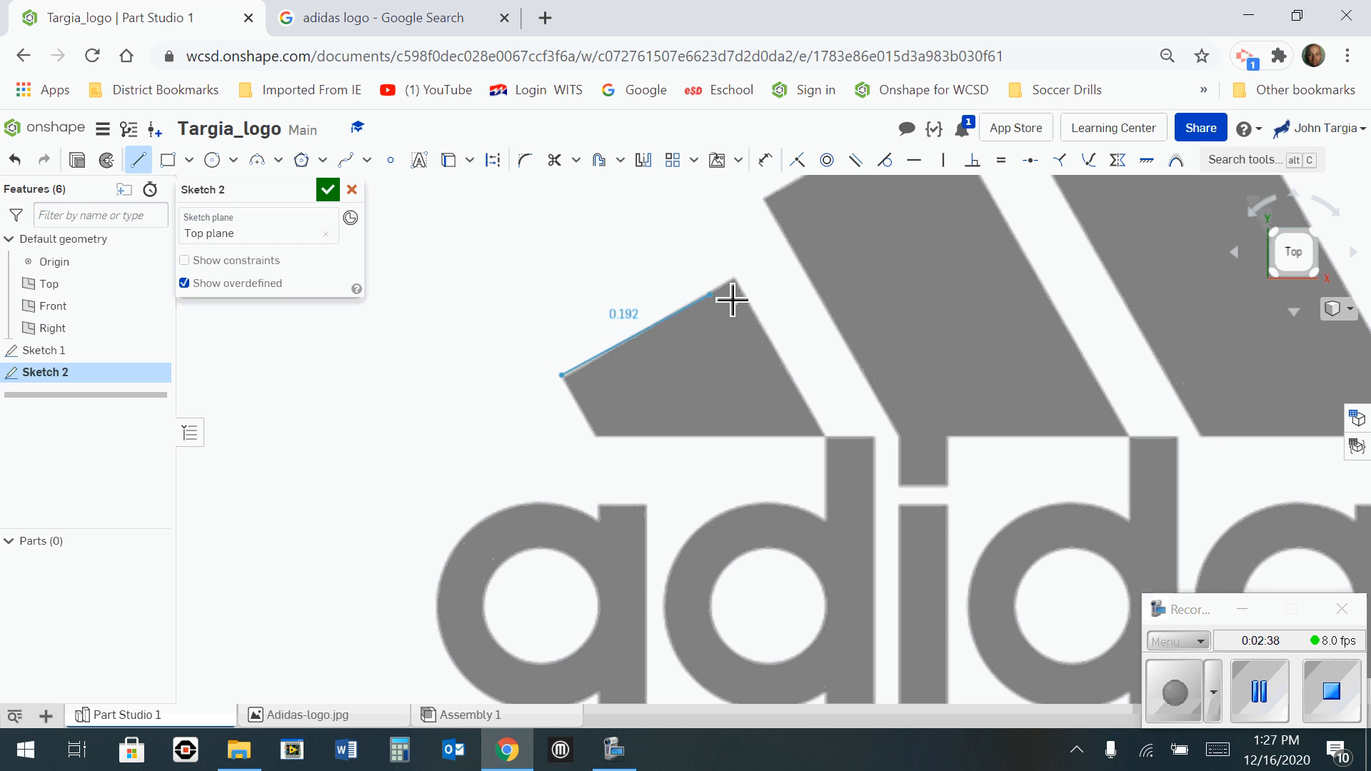
pyautogui.click(735, 277)
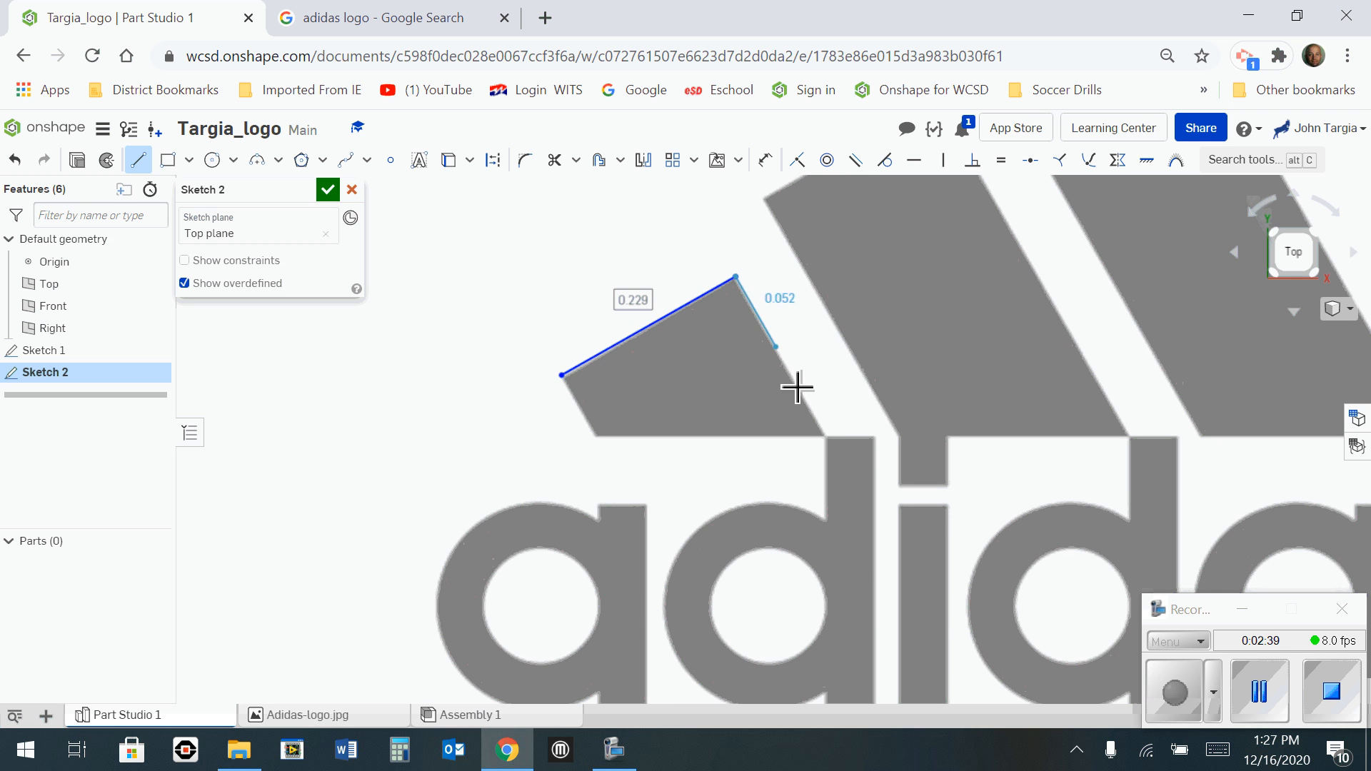
pyautogui.click(832, 440)
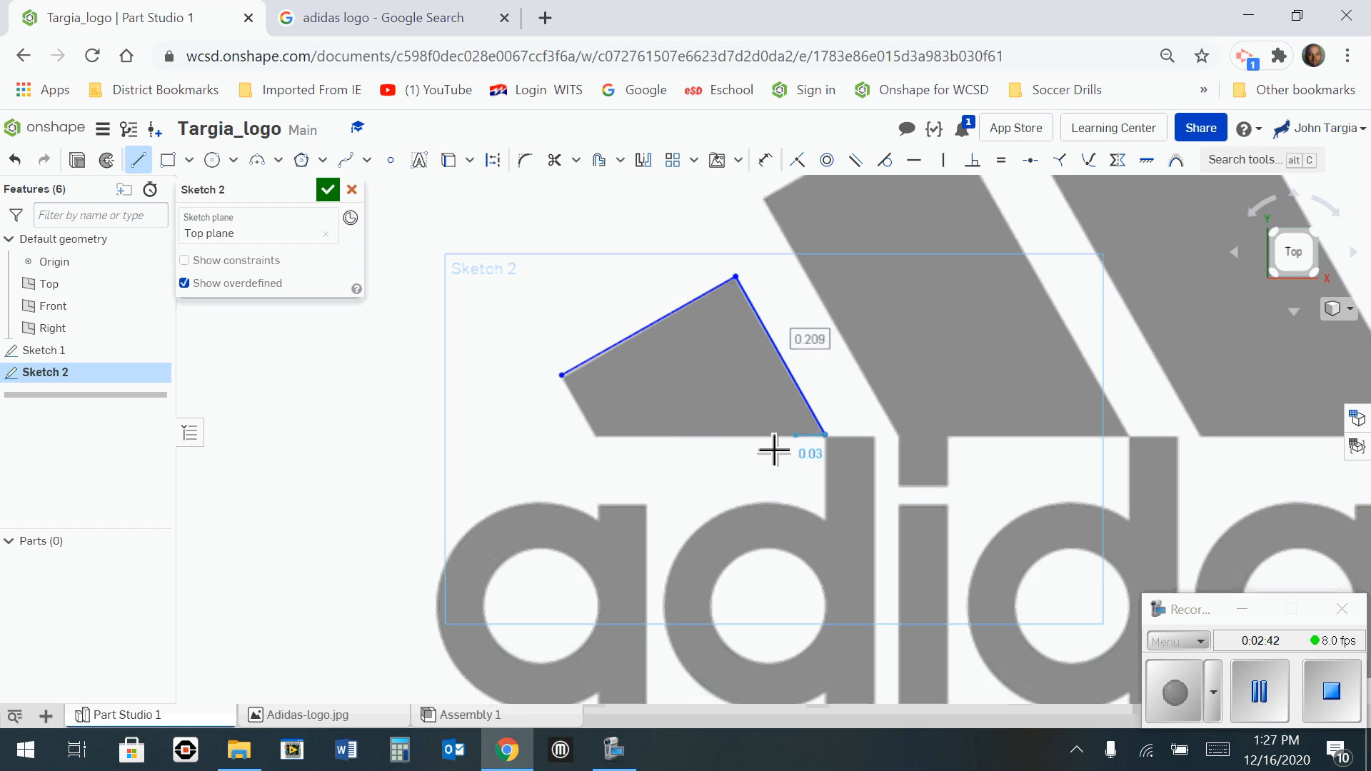
pyautogui.click(606, 442)
pyautogui.click(571, 382)
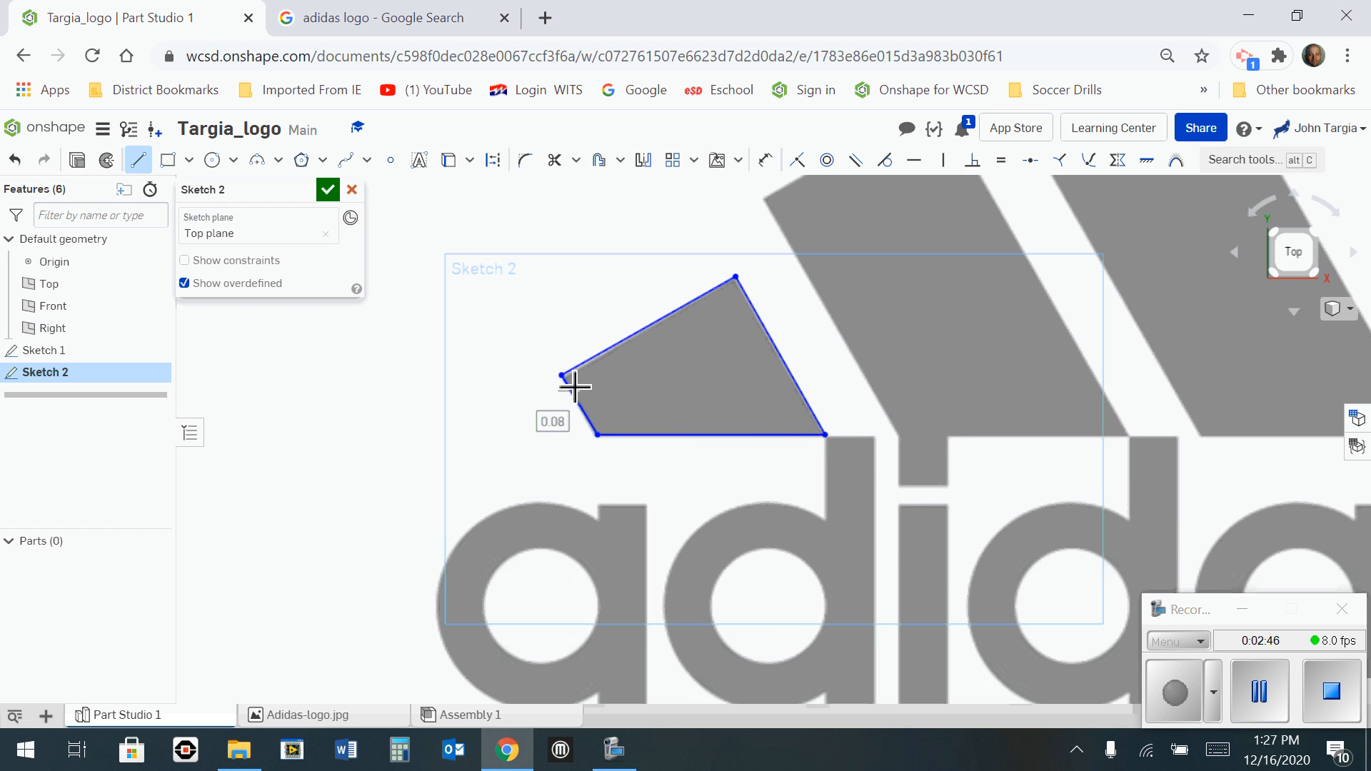
pyautogui.scroll(-2, 665, 411)
pyautogui.scroll(3, 673, 412)
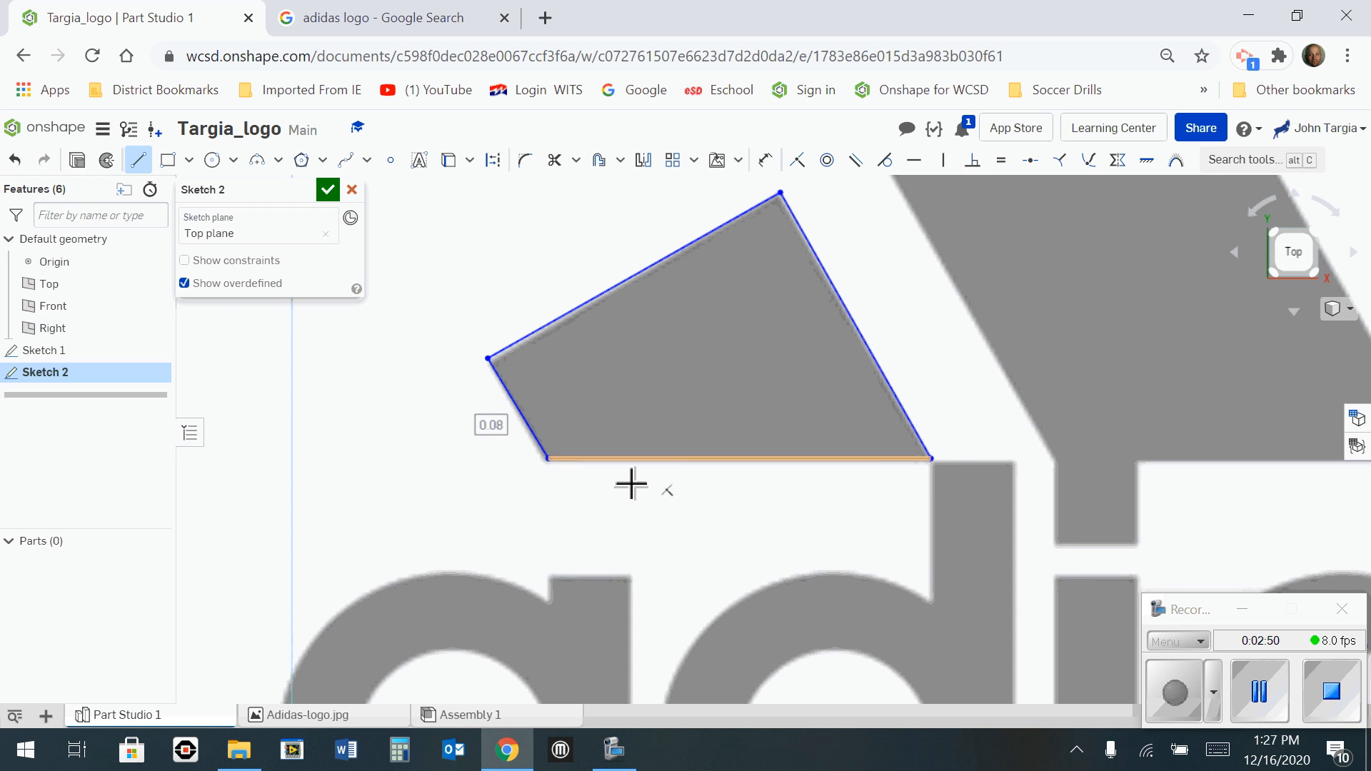
pyautogui.scroll(4, 509, 376)
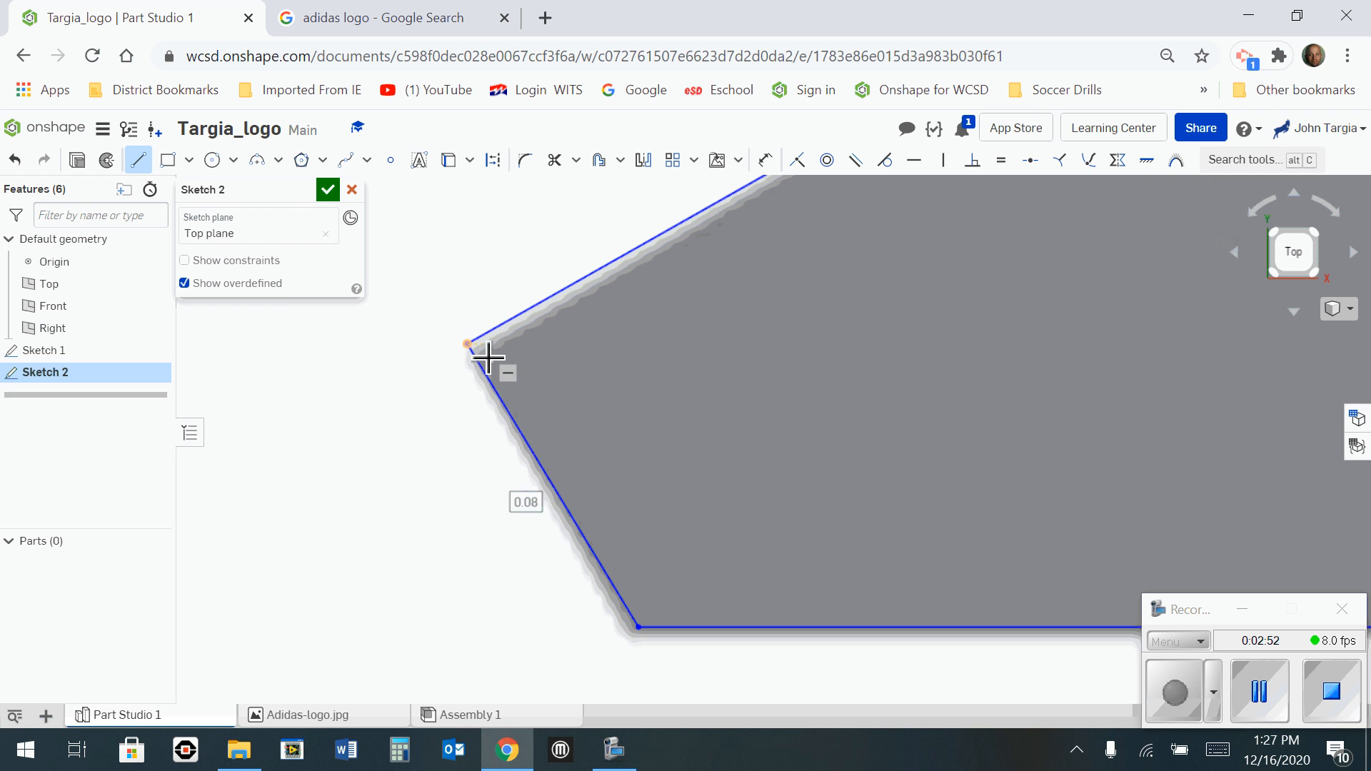
pyautogui.scroll(-6, 466, 348)
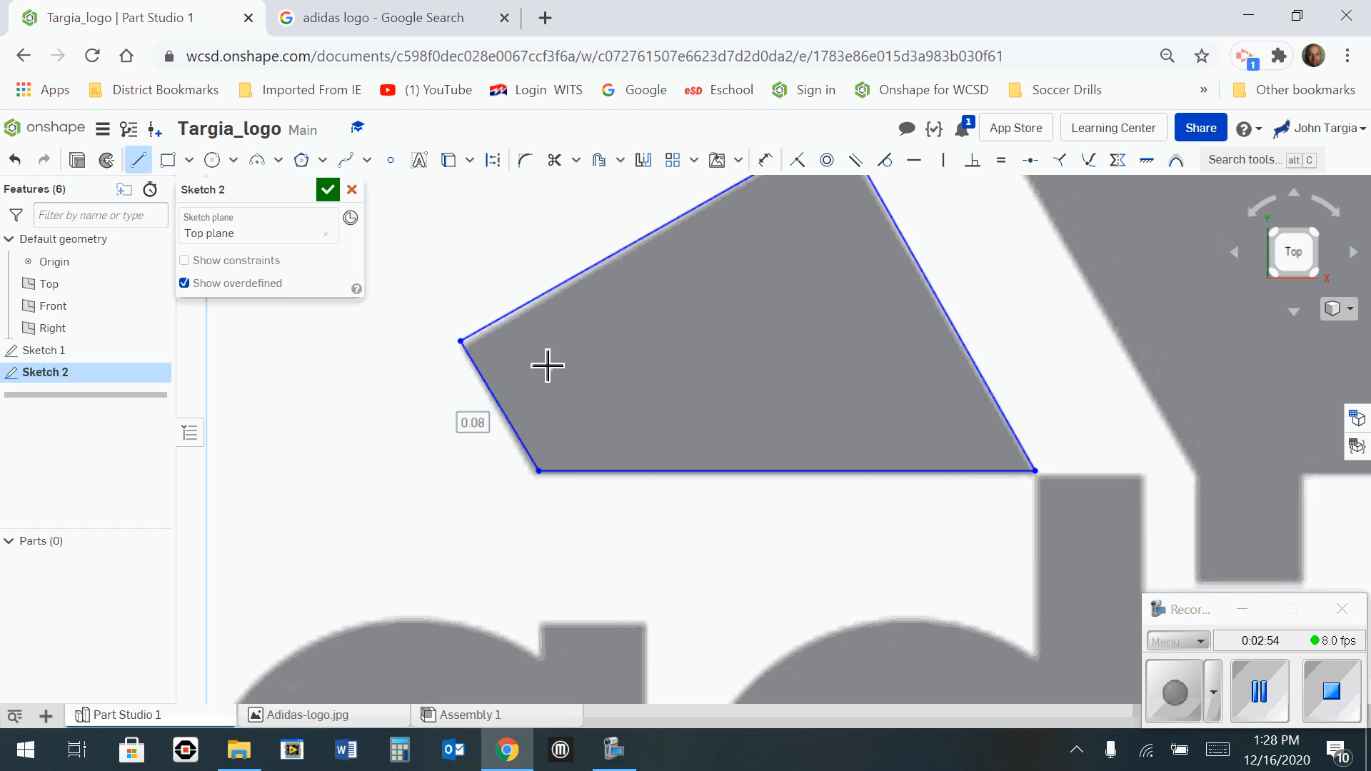
# Draw two concentric circles over the logo's first letter "a": inner about 0.132 and outer about 0.235 in diameter.
pyautogui.moveTo(660, 390); pyautogui.dragTo(587, 468, button='middle')
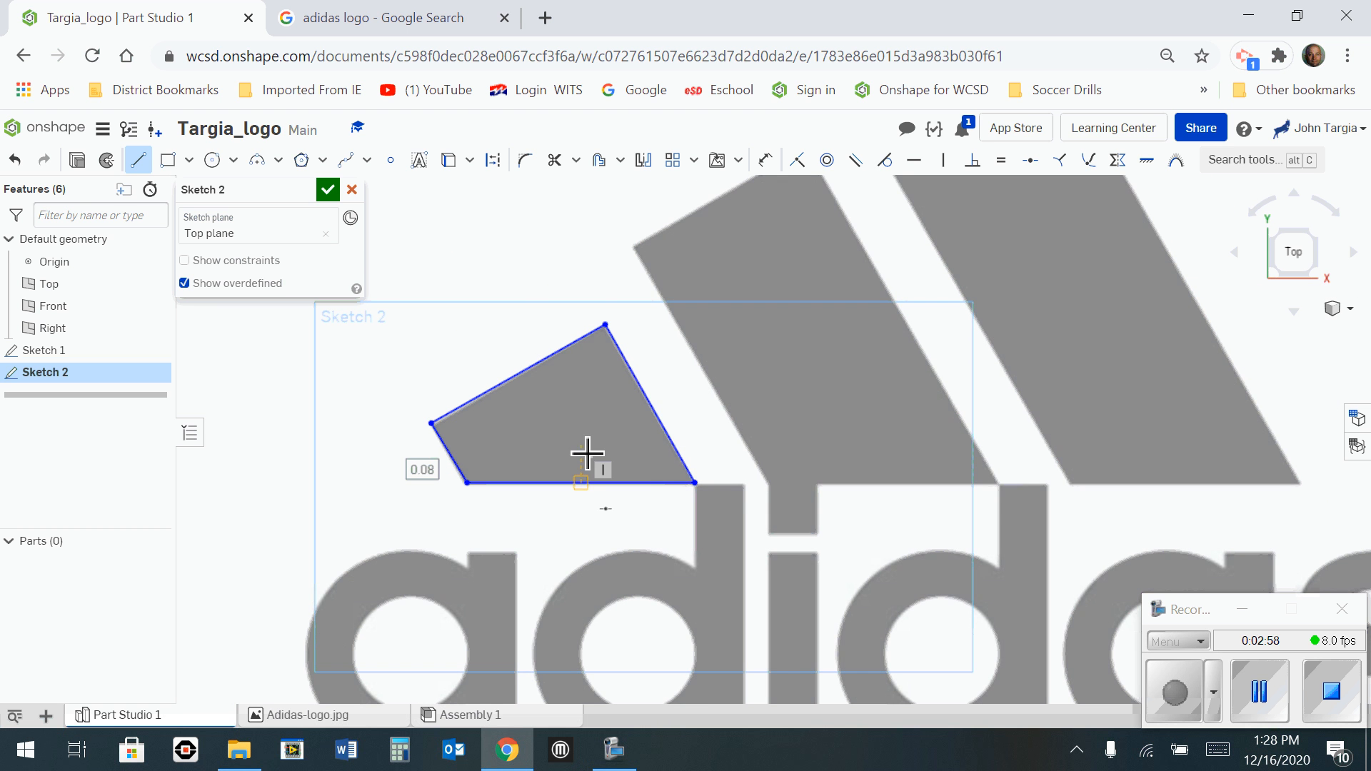
pyautogui.moveTo(729, 361); pyautogui.dragTo(621, 438, button='middle')
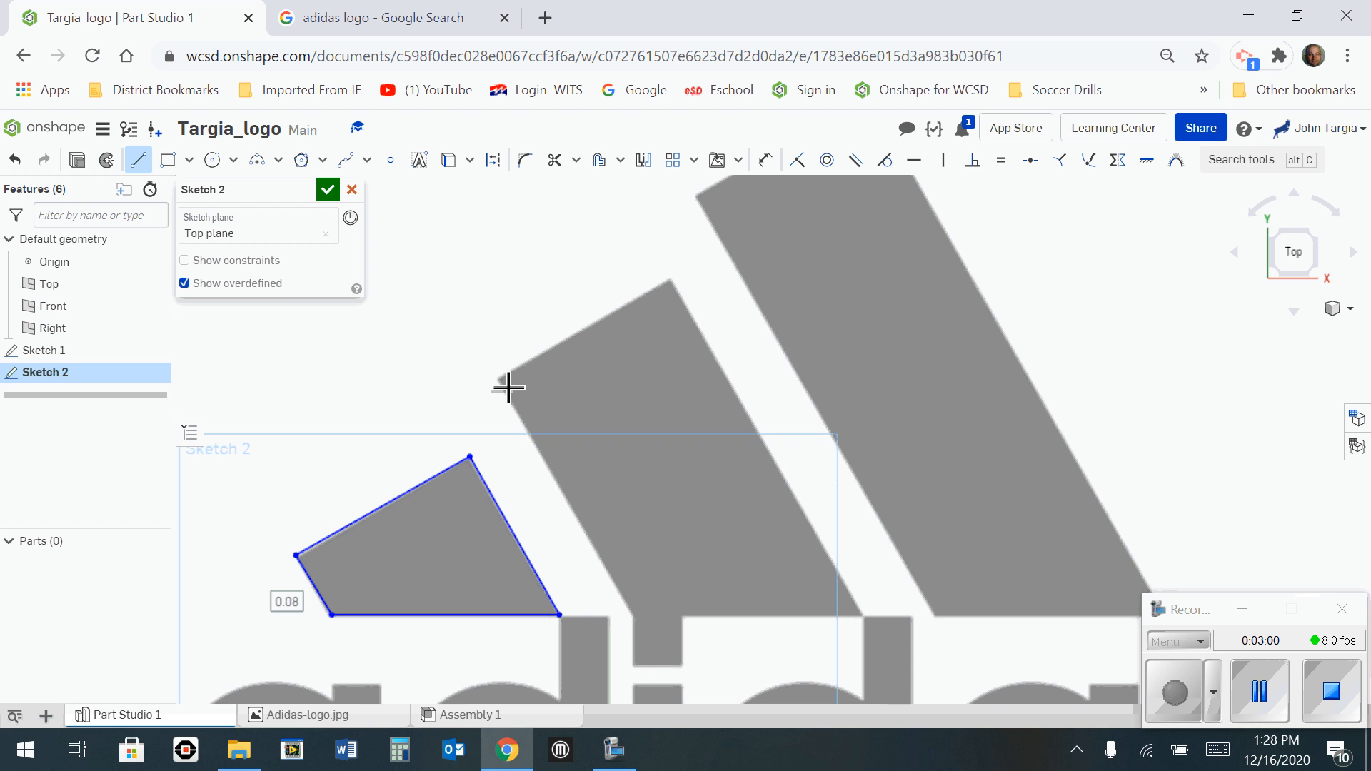
pyautogui.scroll(-3, 901, 441)
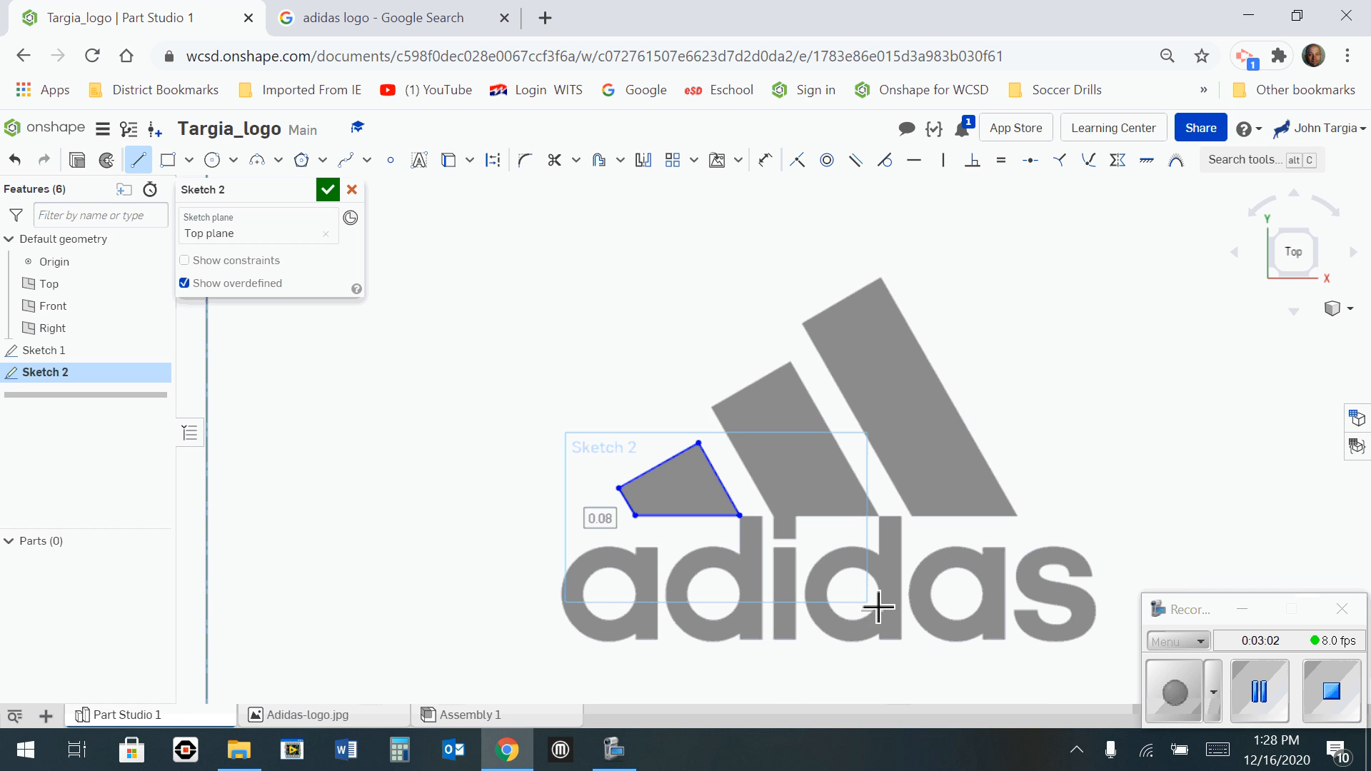
pyautogui.moveTo(710, 621); pyautogui.dragTo(772, 498, button='middle')
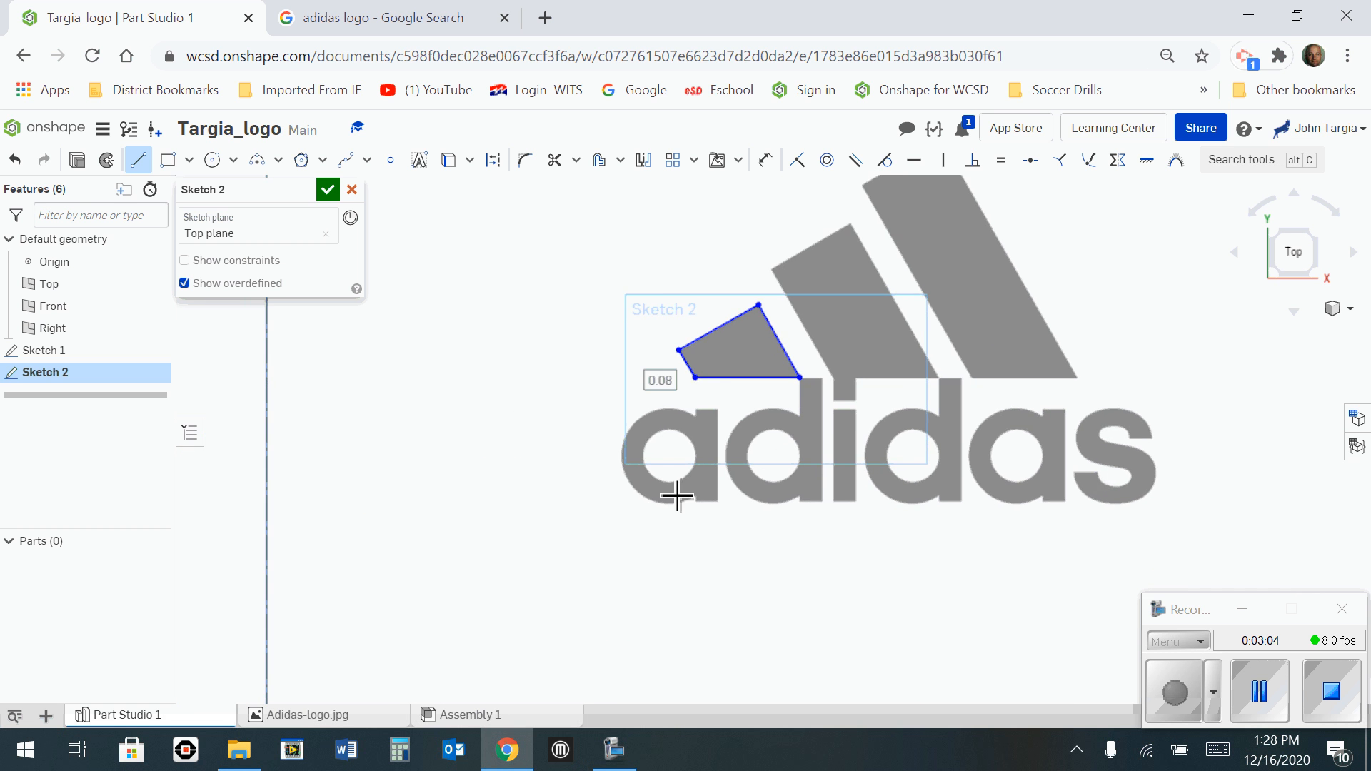
pyautogui.scroll(3, 682, 475)
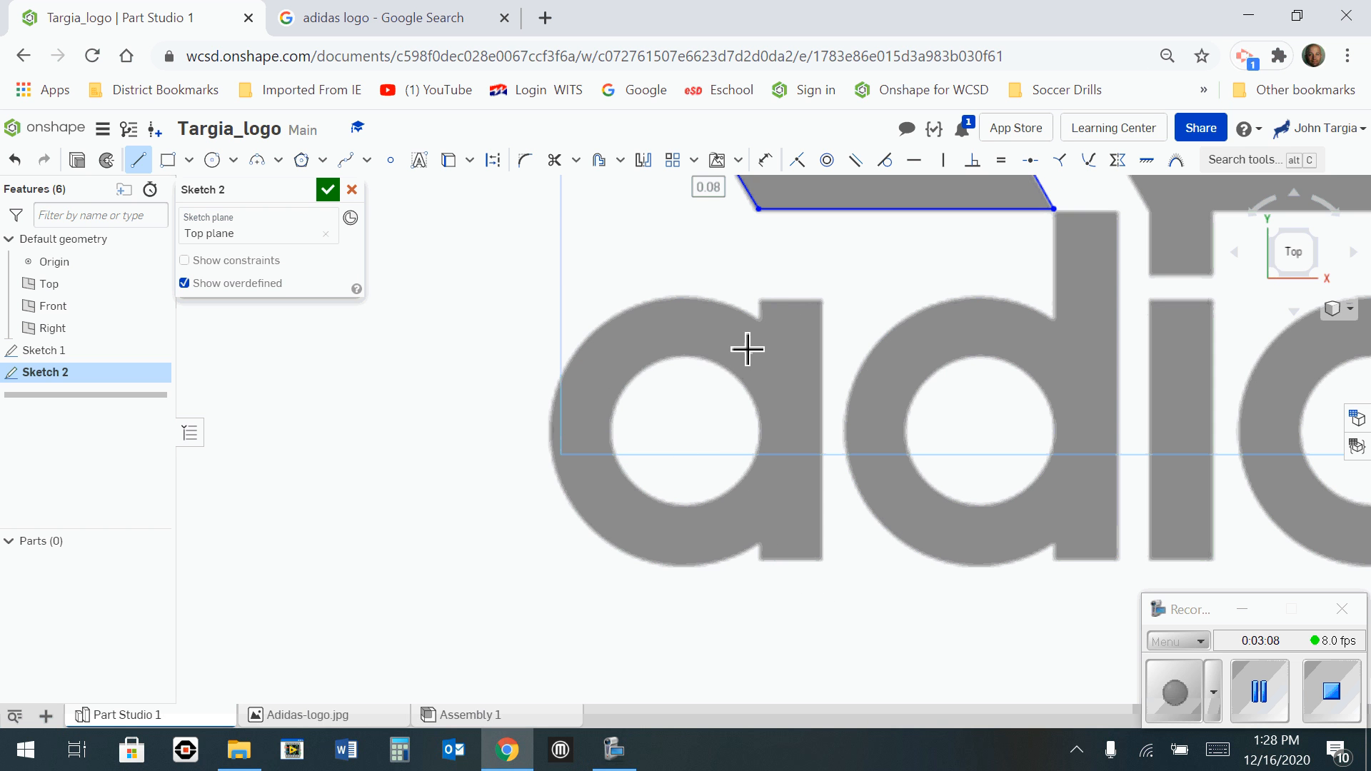
pyautogui.click(211, 160)
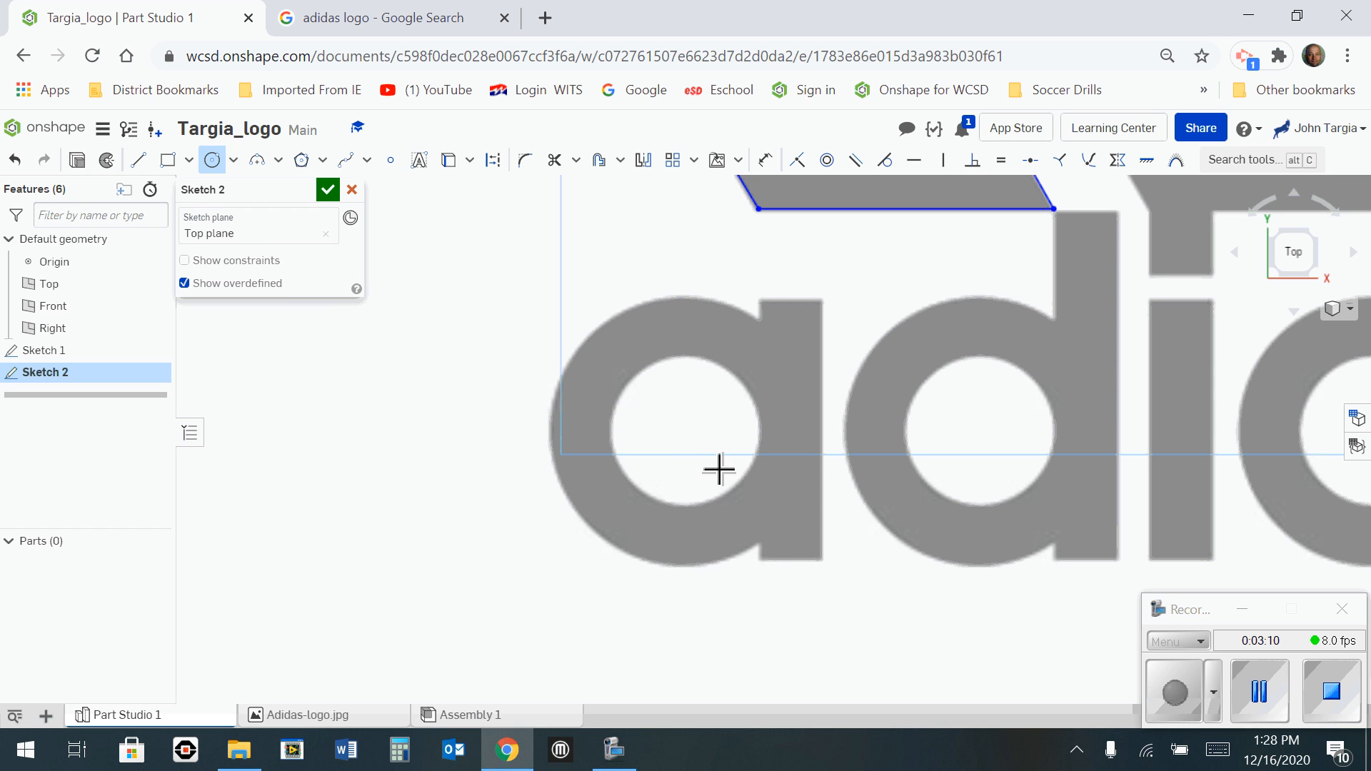
pyautogui.click(681, 431)
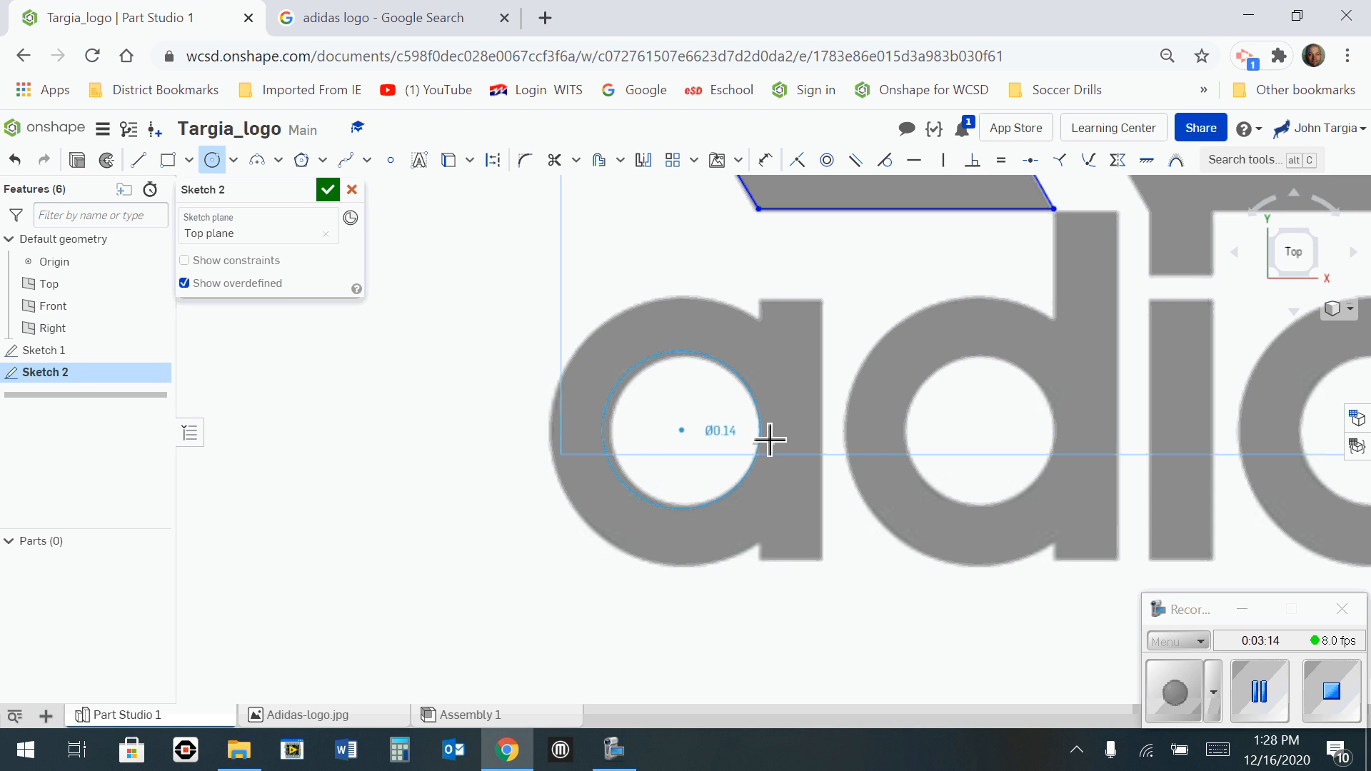
pyautogui.click(765, 438)
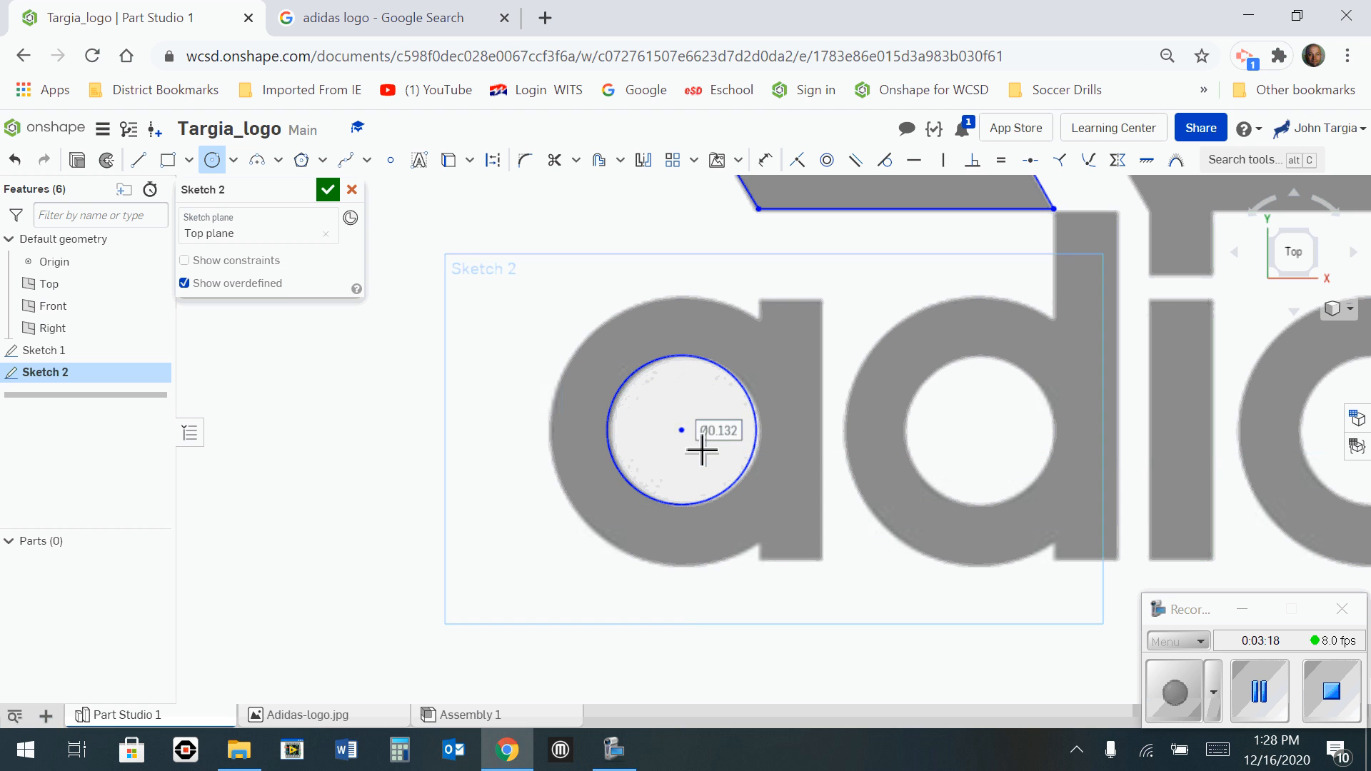
pyautogui.click(682, 430)
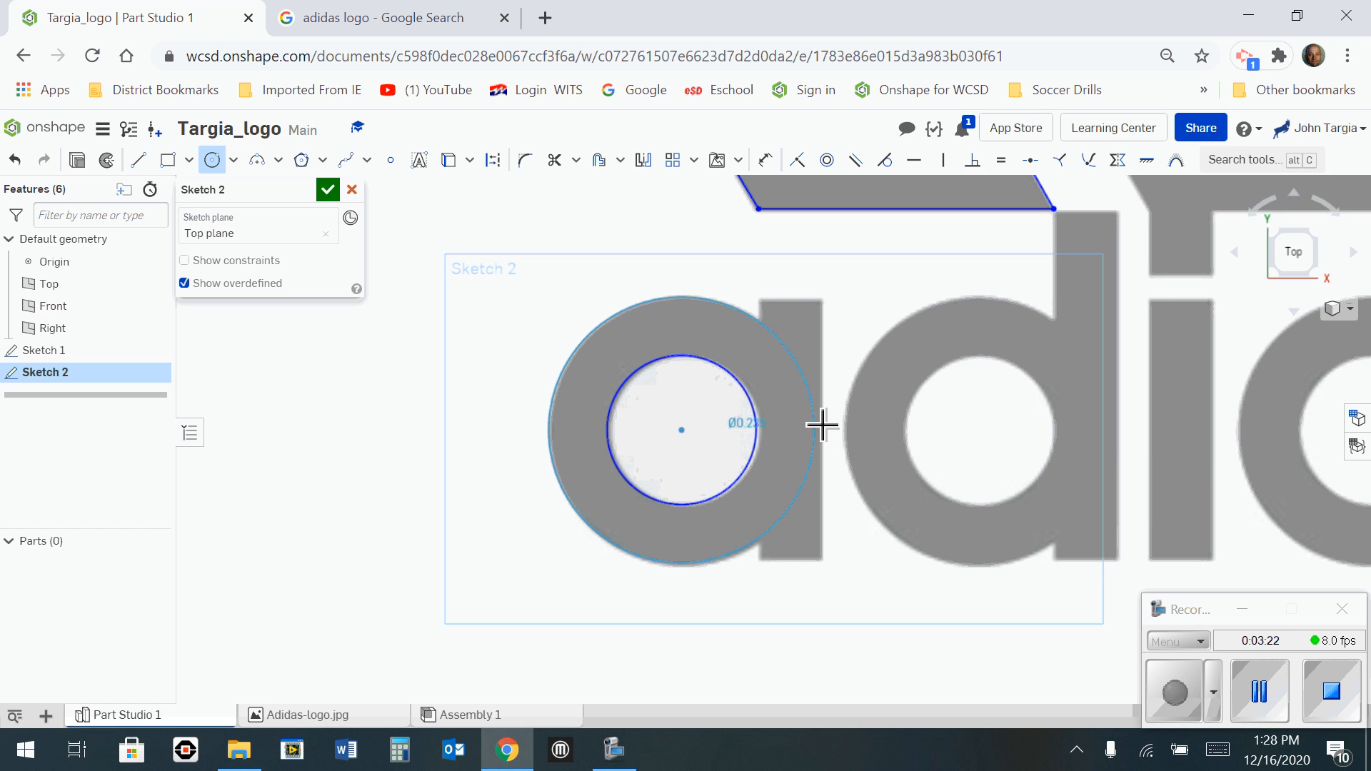
pyautogui.click(822, 425)
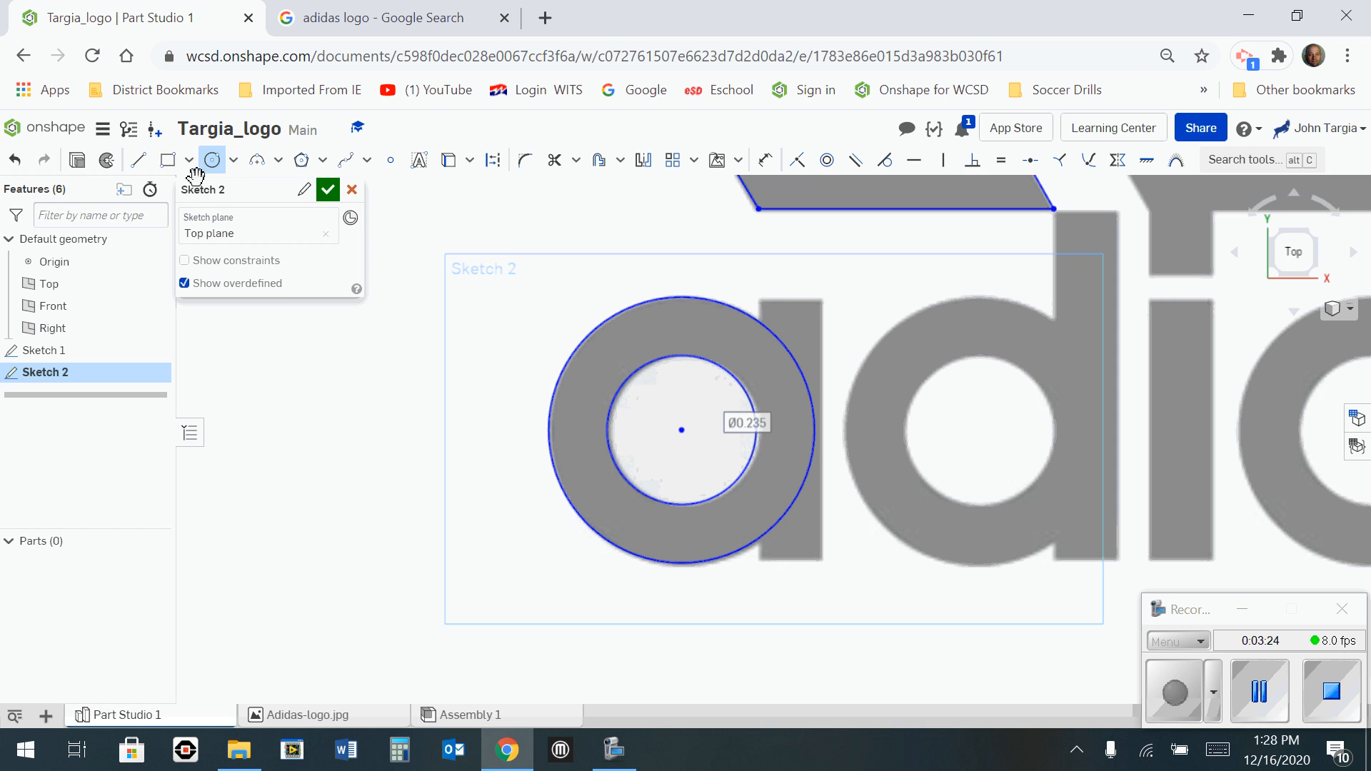
# Add a rectangle about 0.052 by 0.225 over the first "a" stem, and trim the overlapping line and arc between circle and rectangle.
pyautogui.click(168, 160)
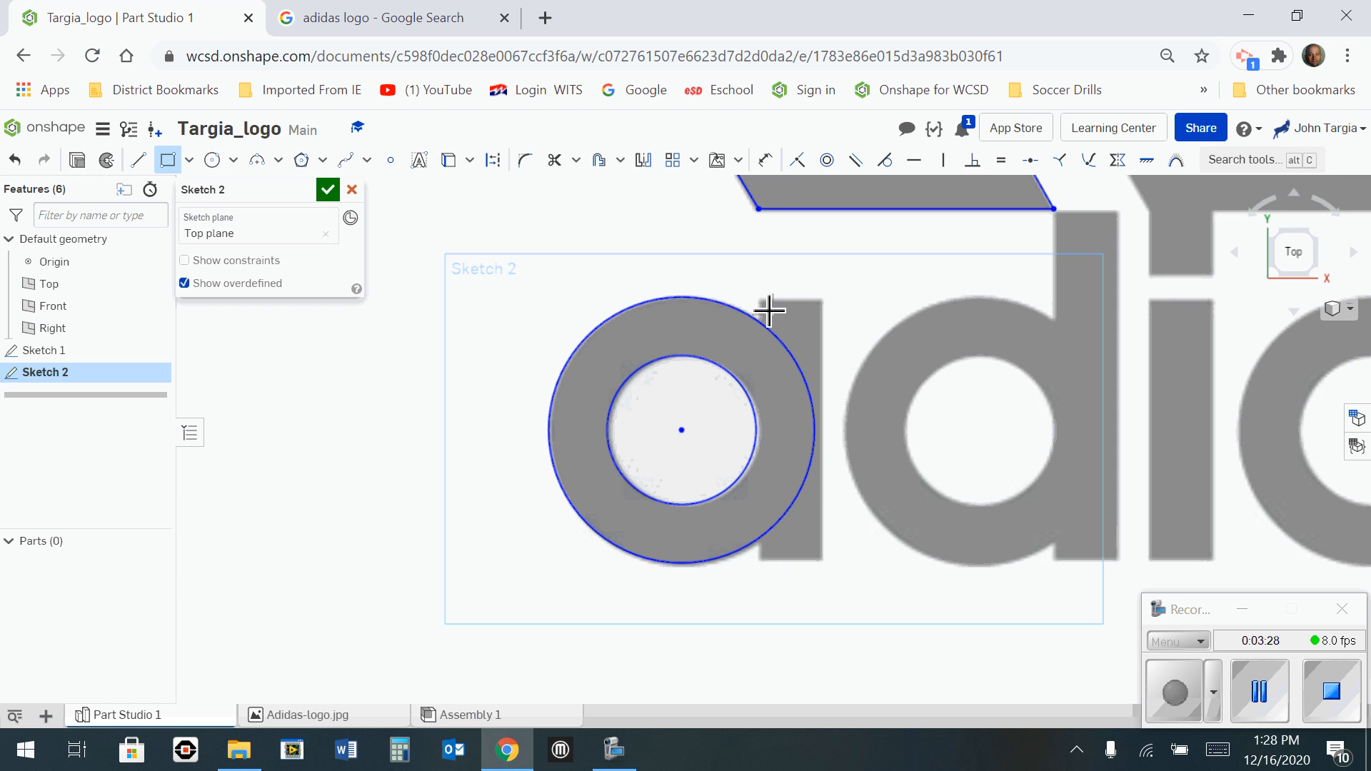
pyautogui.click(759, 300)
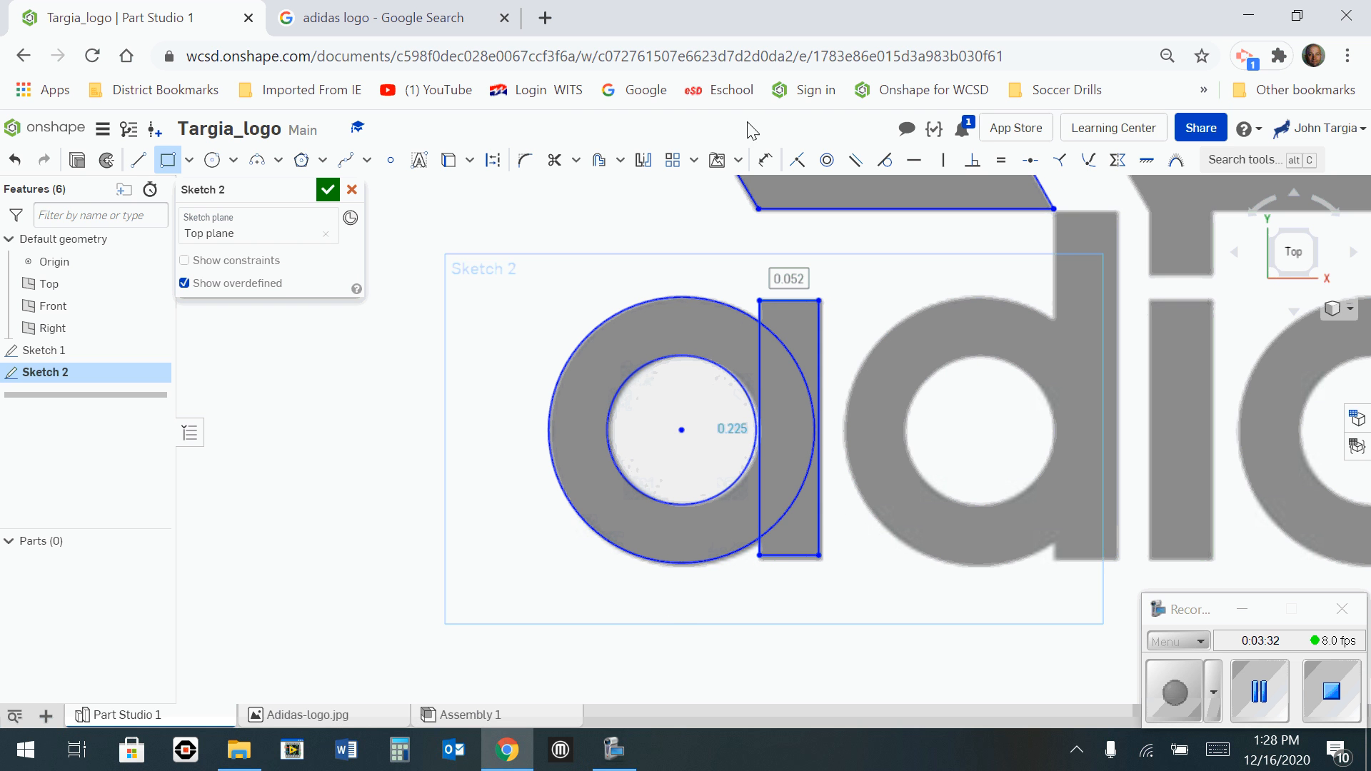
pyautogui.click(555, 164)
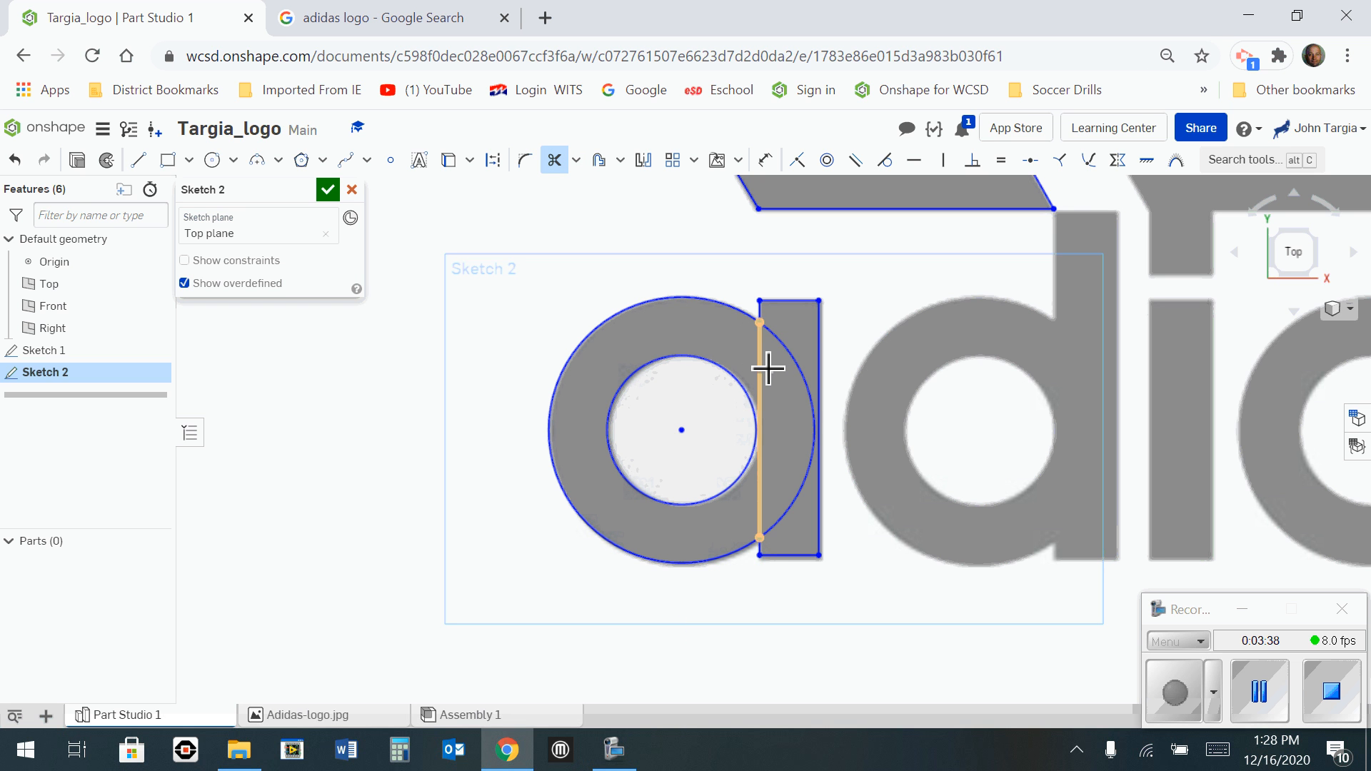
pyautogui.click(767, 368)
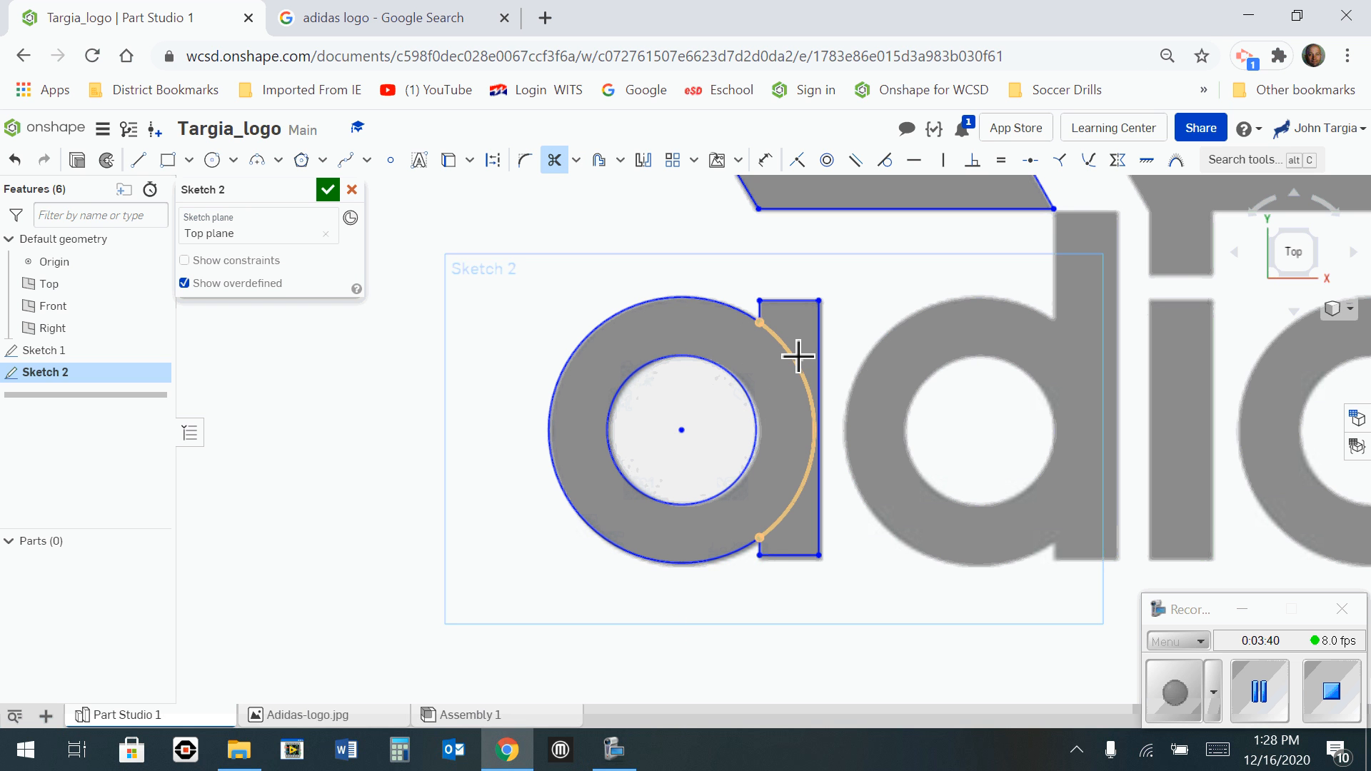
pyautogui.click(797, 355)
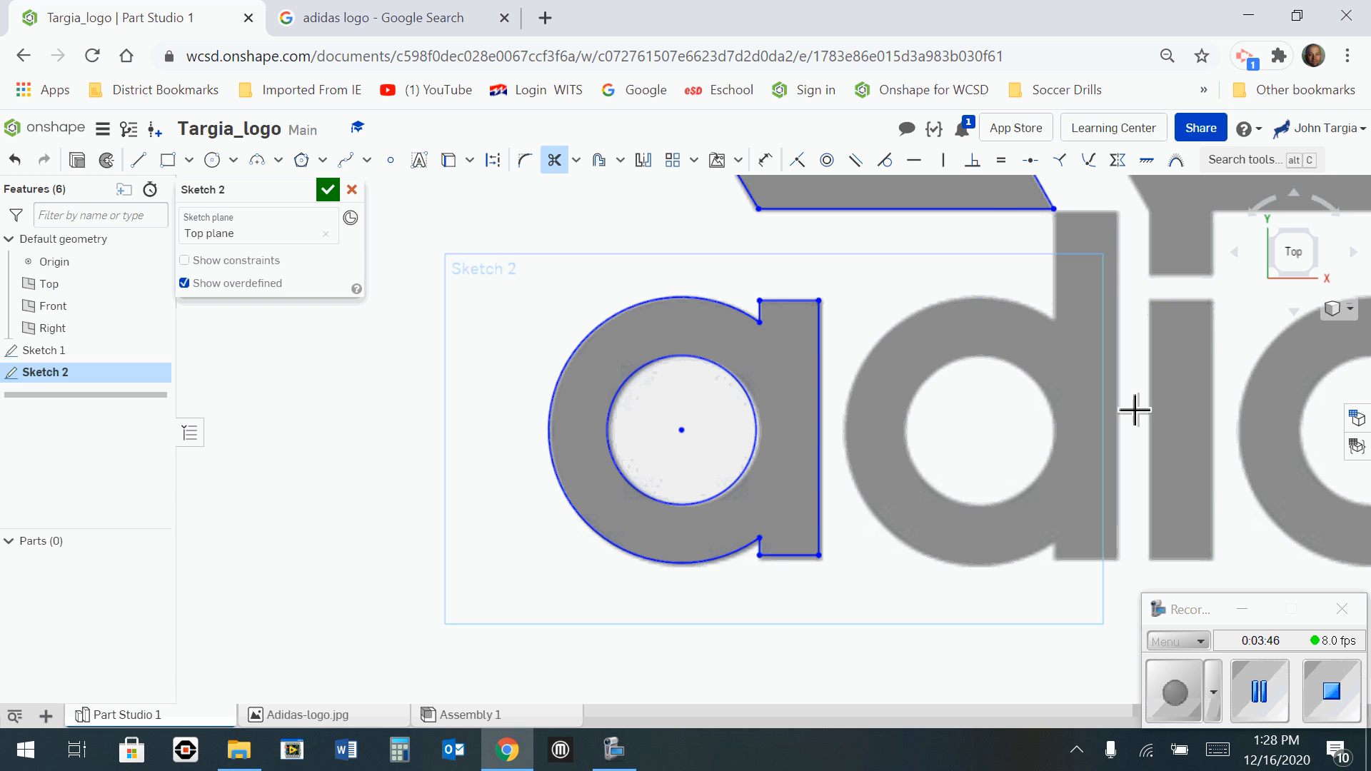
pyautogui.scroll(-5, 1142, 407)
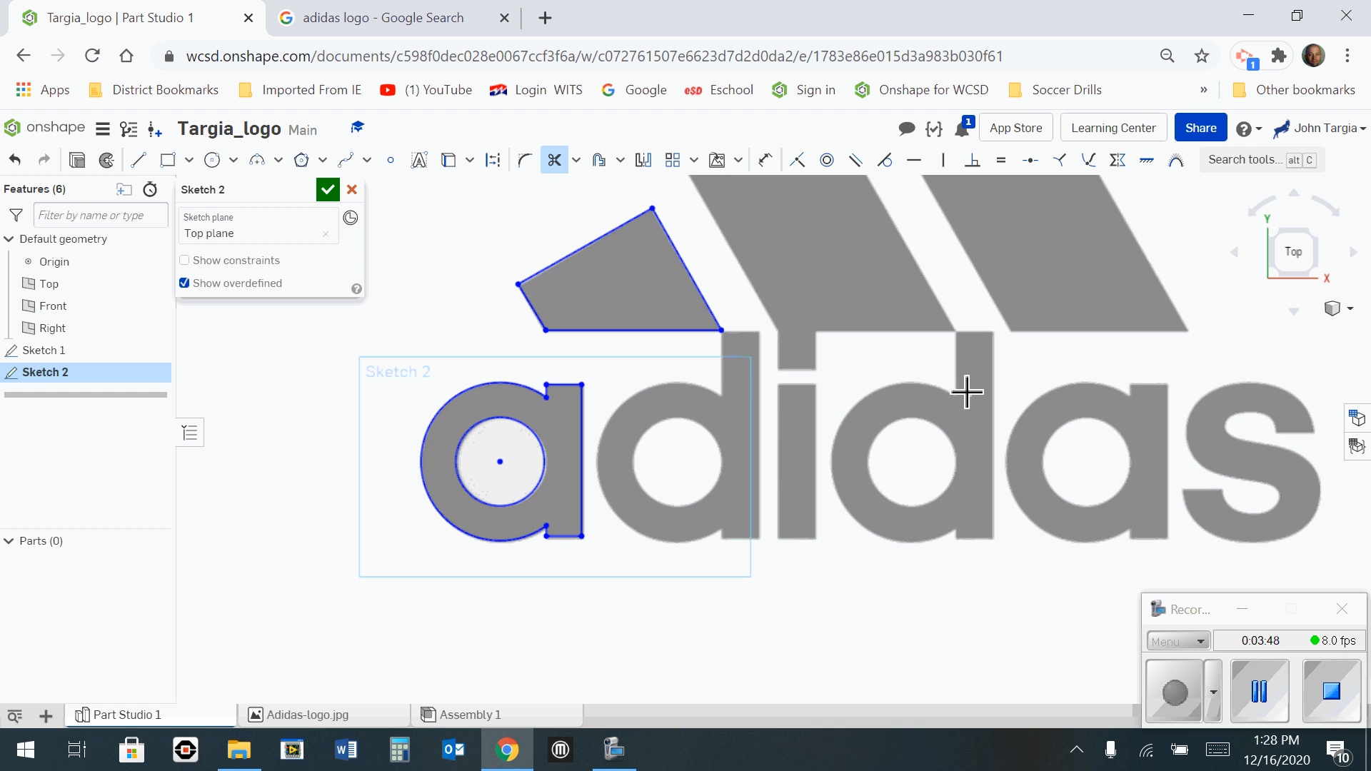
pyautogui.click(1258, 691)
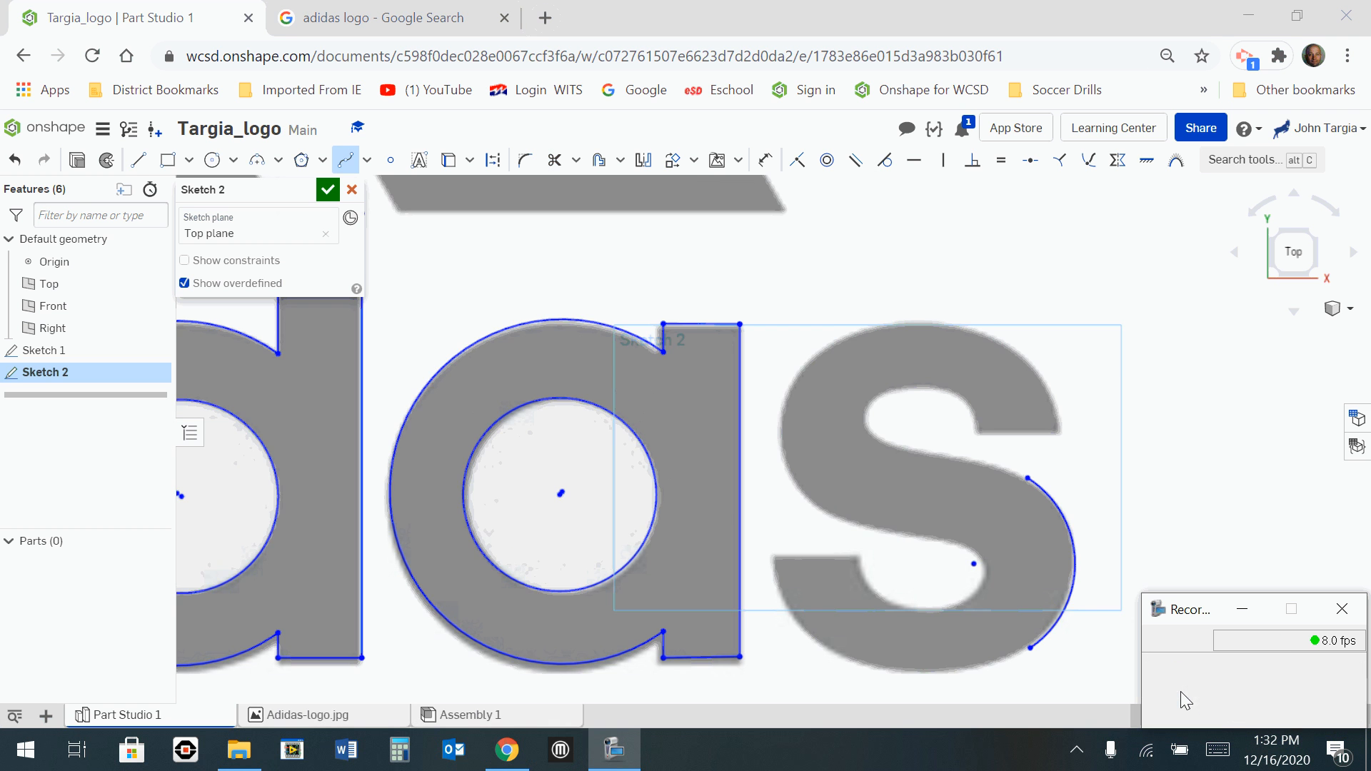
# Trace the upper inner curve of the letter "s" with one spline, from the existing arc's upper endpoint around to the inner corner of the upper terminal.
pyautogui.scroll(3, 1017, 482)
pyautogui.scroll(-2, 1018, 482)
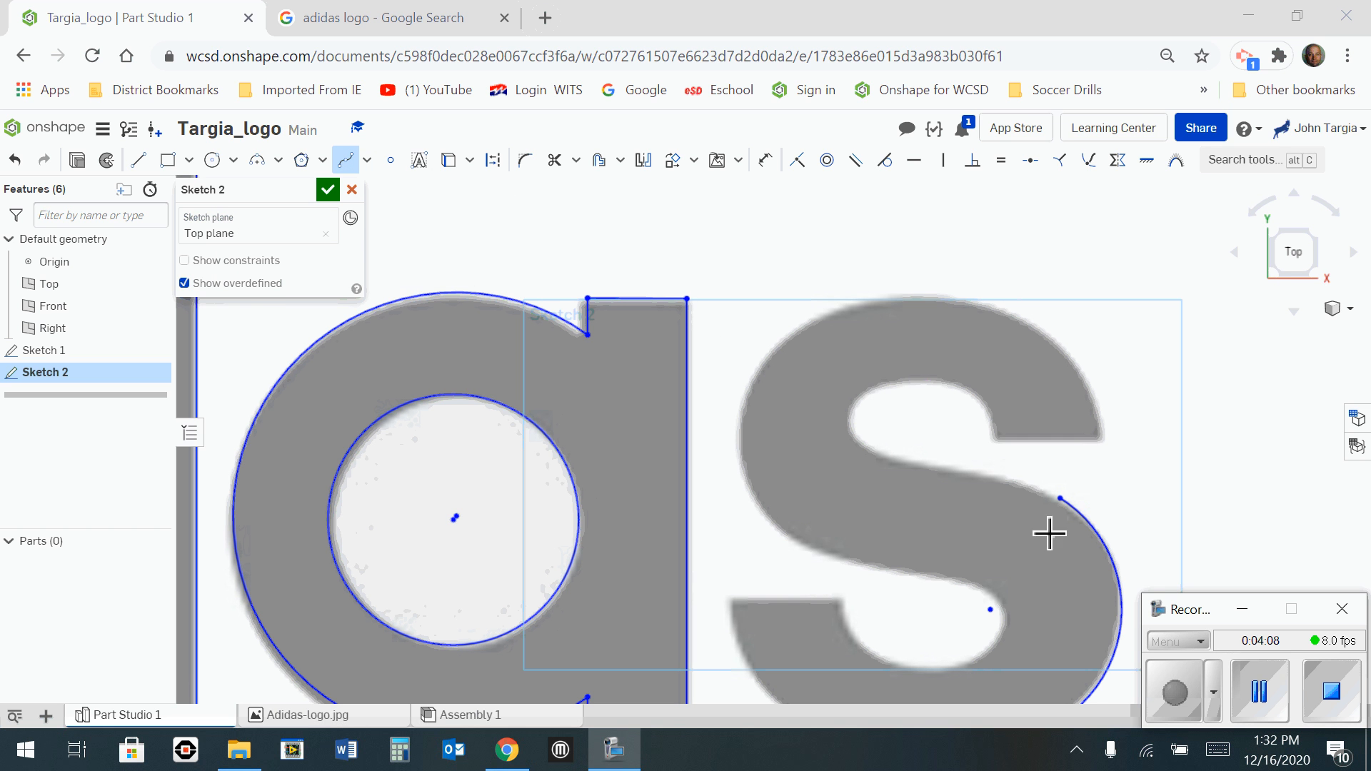
pyautogui.click(1069, 508)
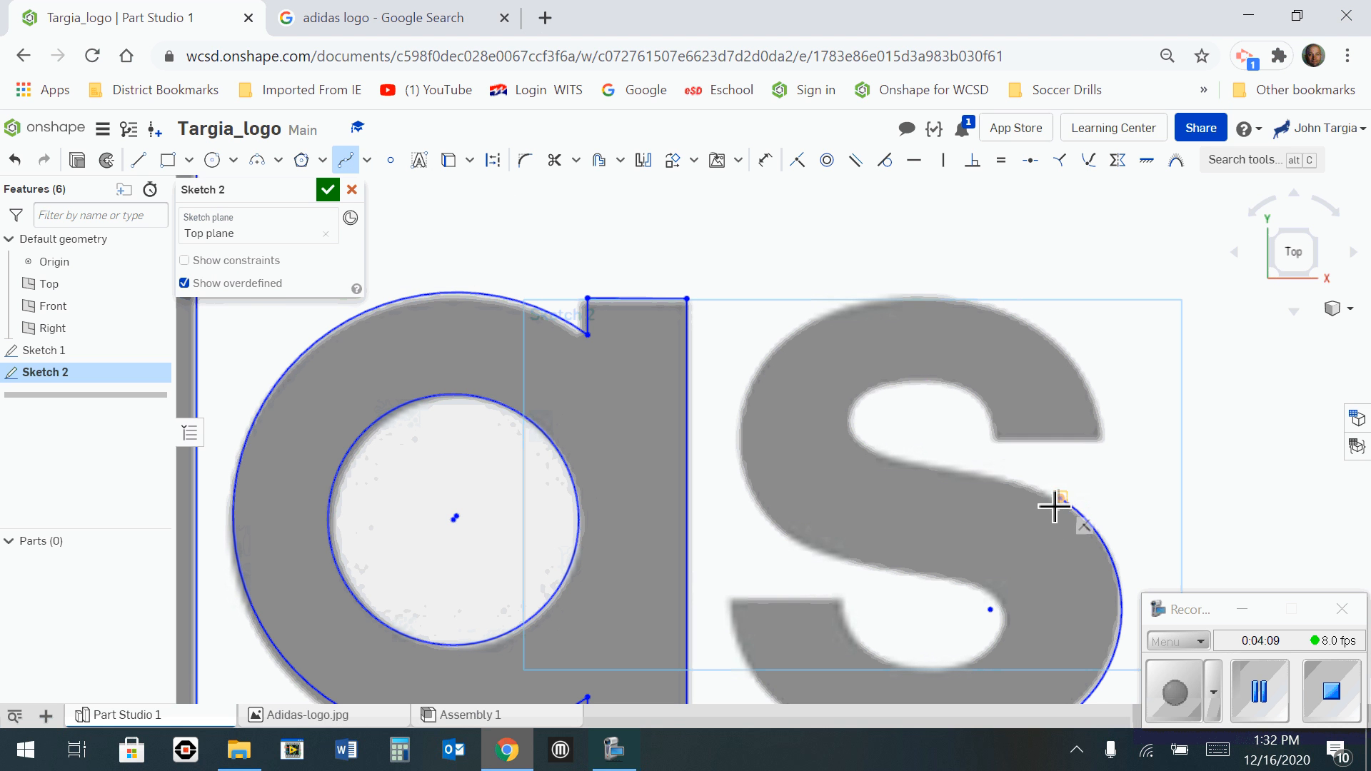
pyautogui.click(1059, 497)
pyautogui.click(1030, 493)
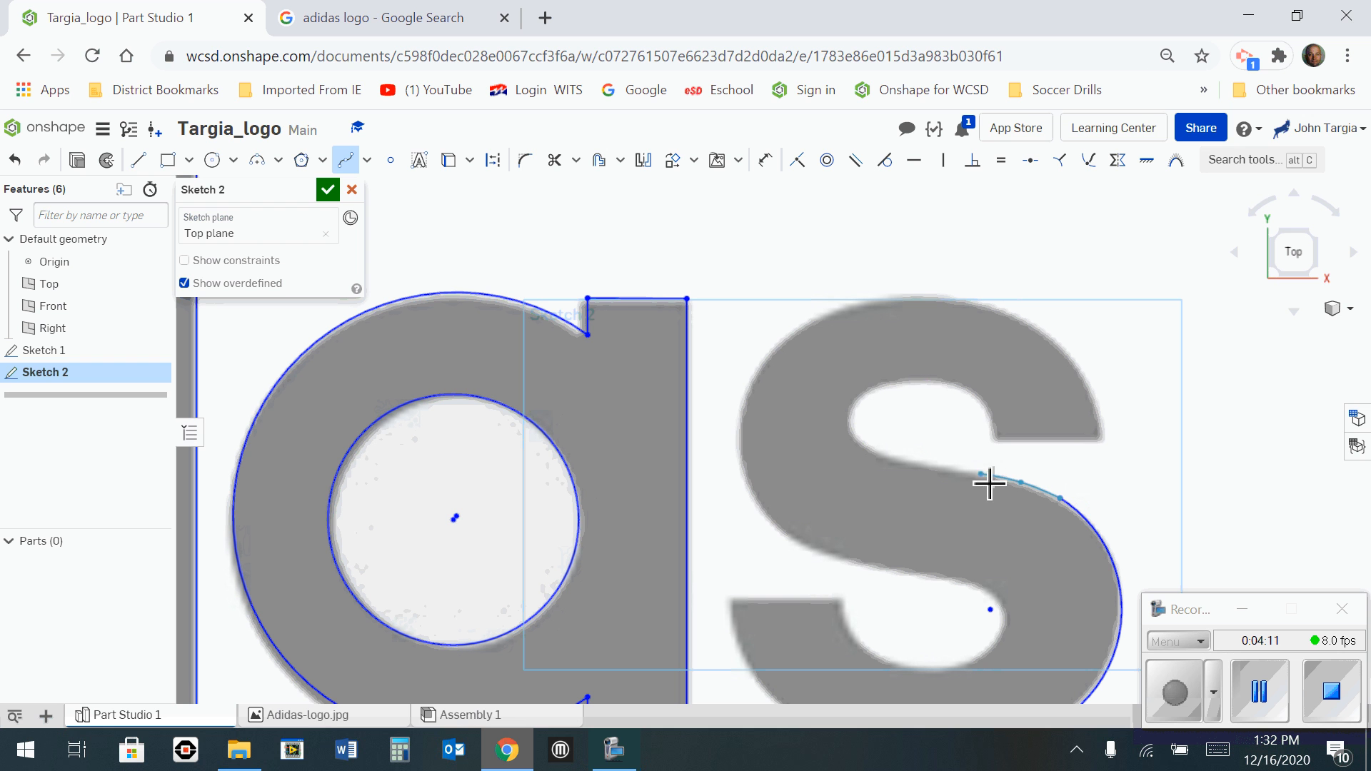
pyautogui.click(989, 483)
pyautogui.click(928, 473)
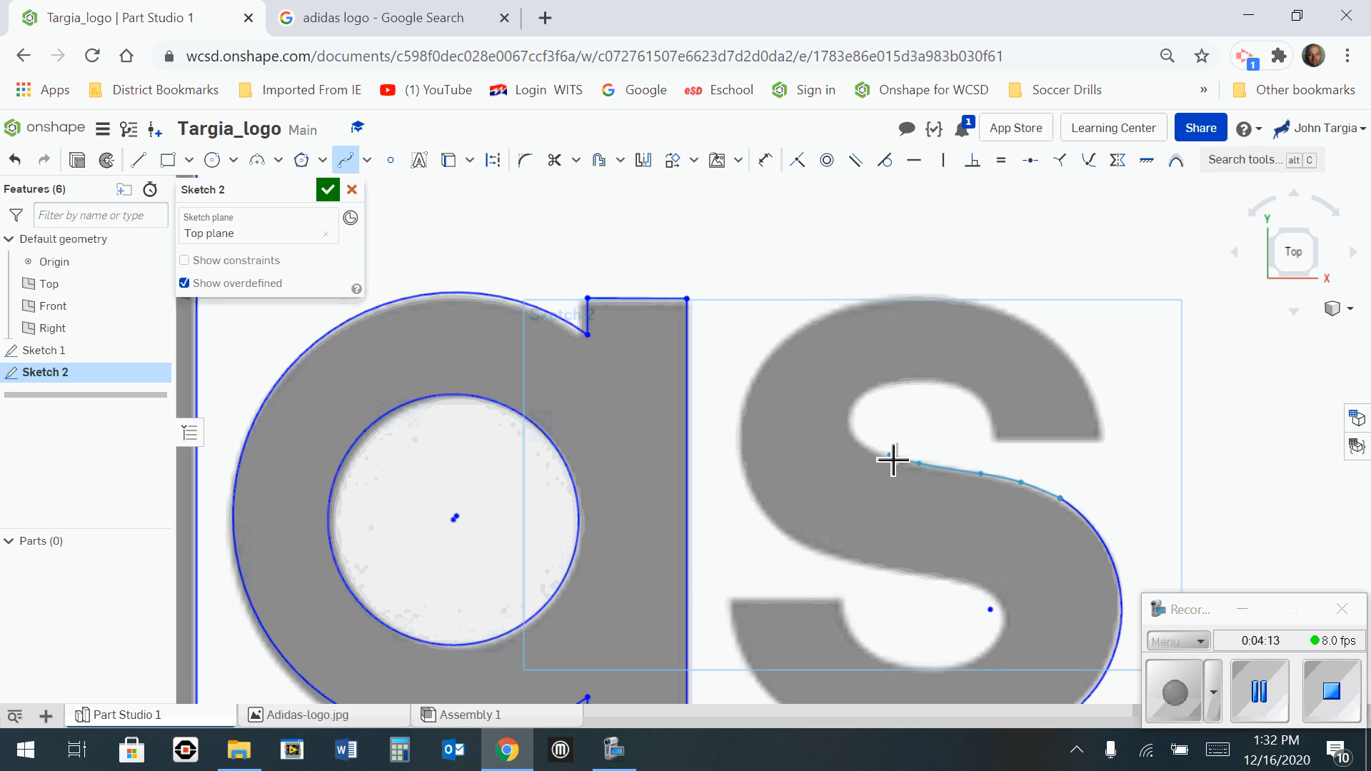
pyautogui.click(886, 459)
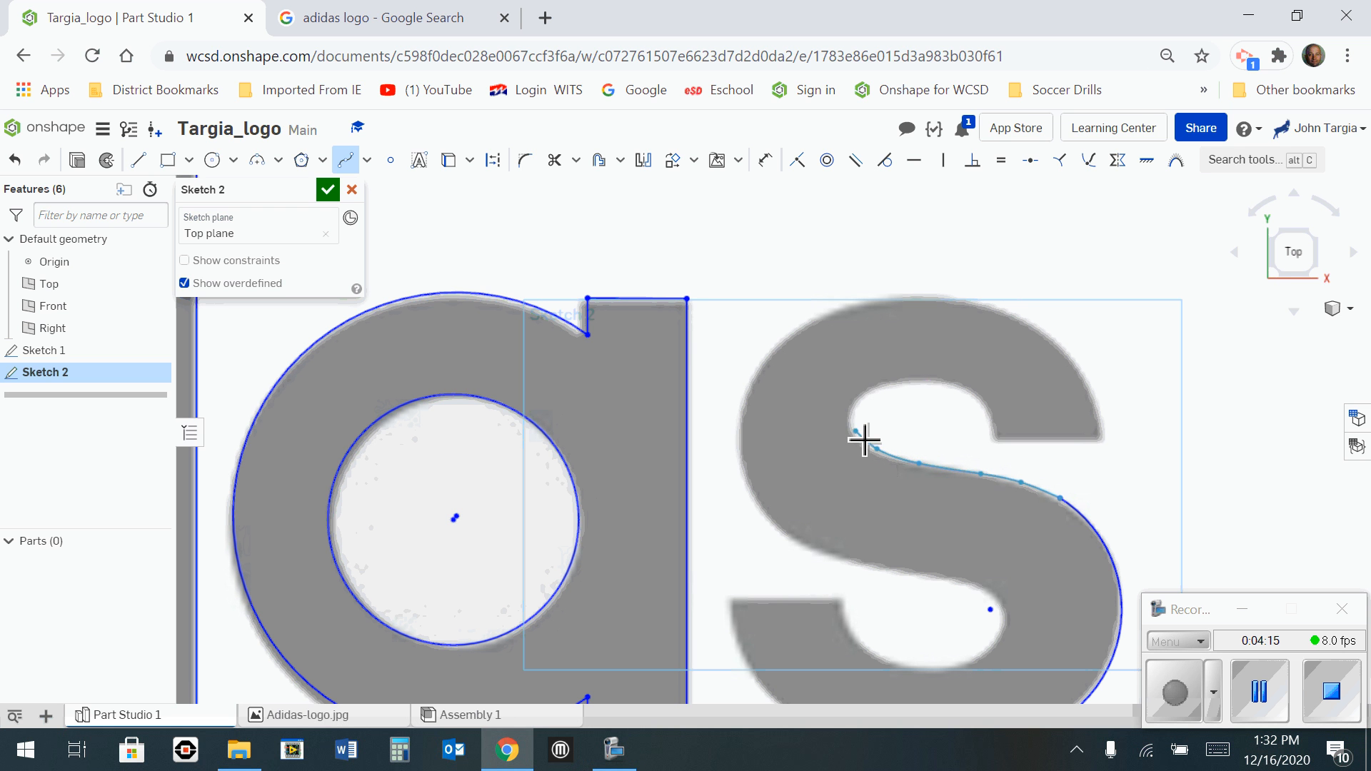
pyautogui.click(864, 440)
pyautogui.click(861, 422)
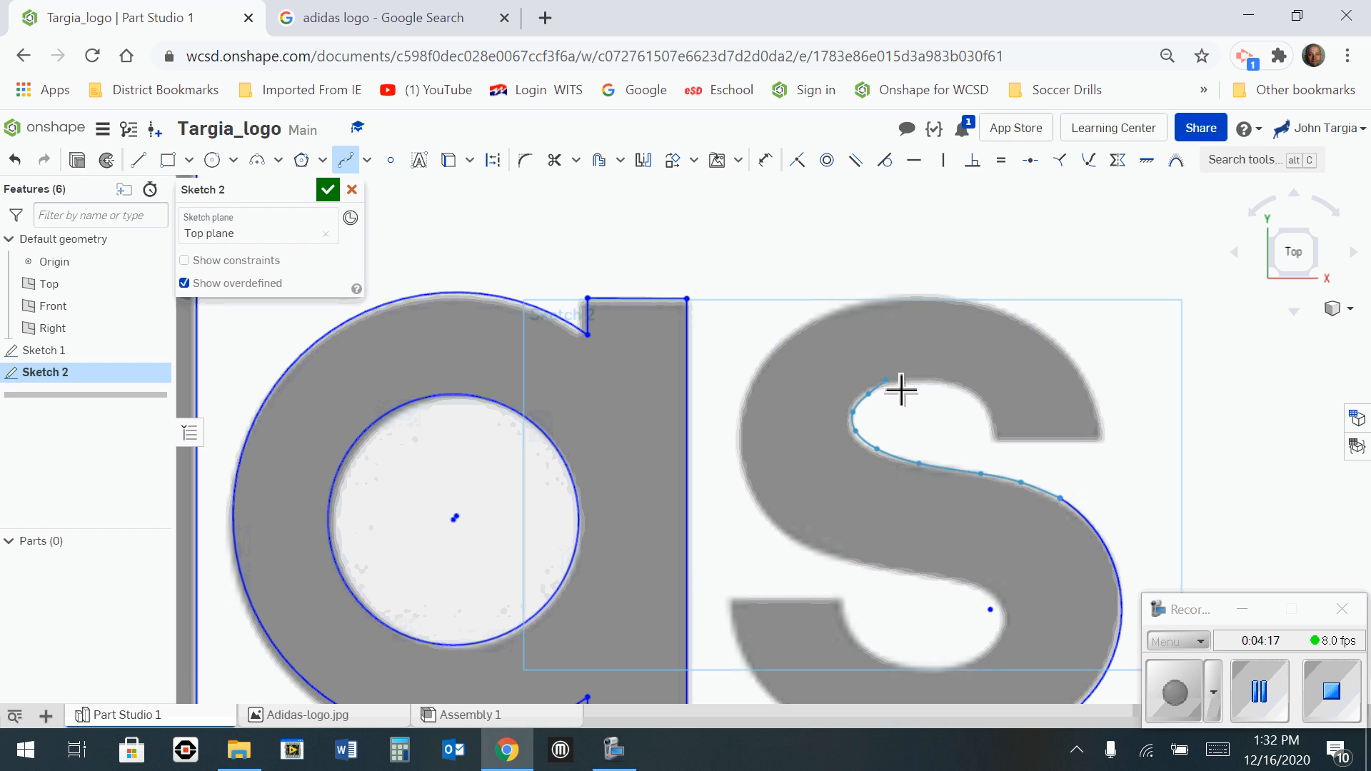
pyautogui.click(944, 395)
pyautogui.click(958, 397)
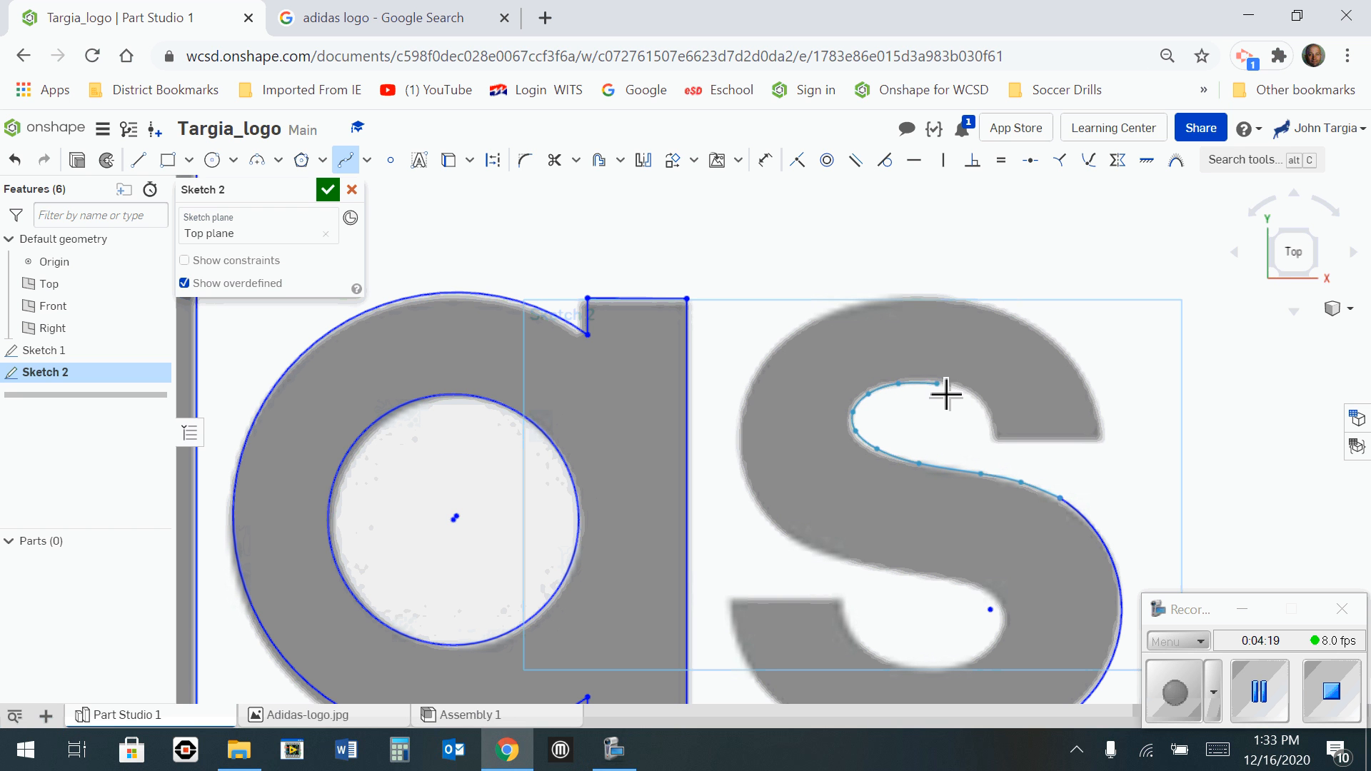
pyautogui.click(995, 418)
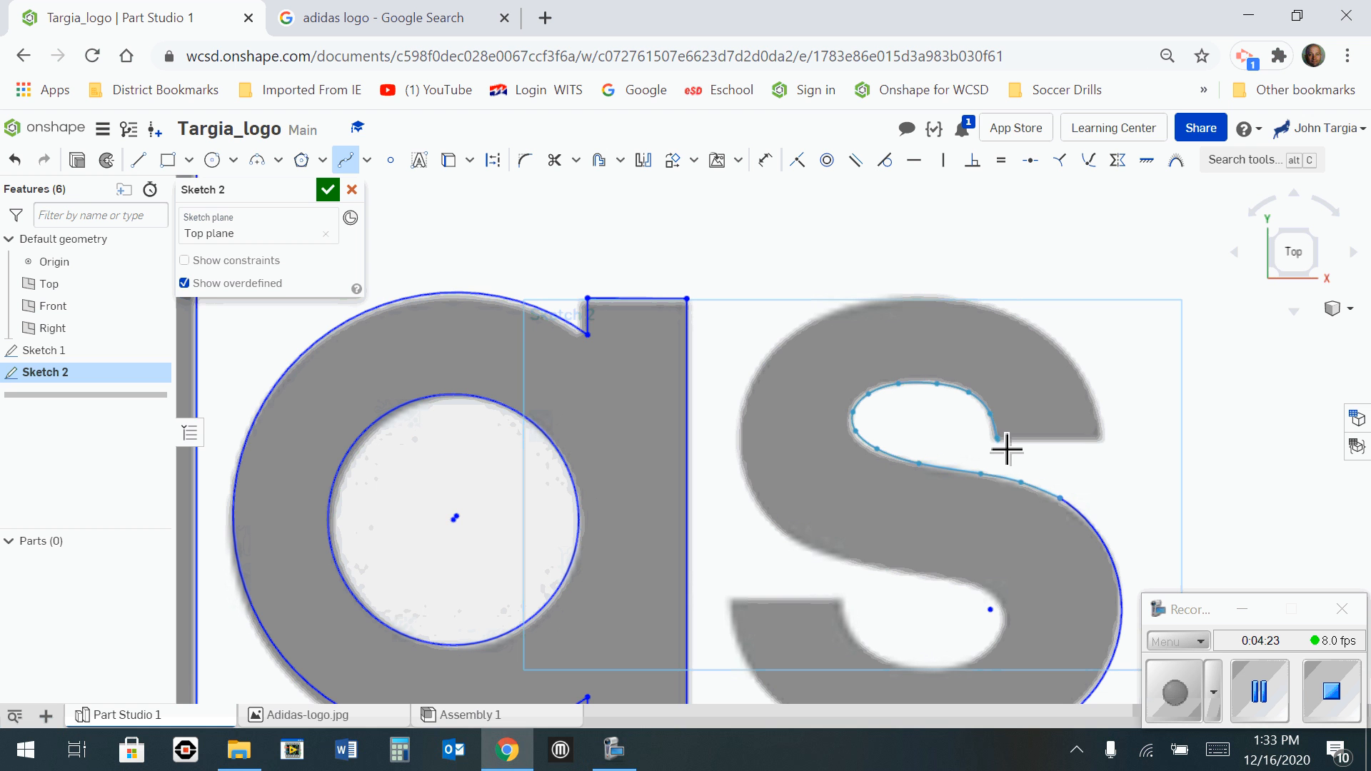
pyautogui.scroll(4, 1005, 453)
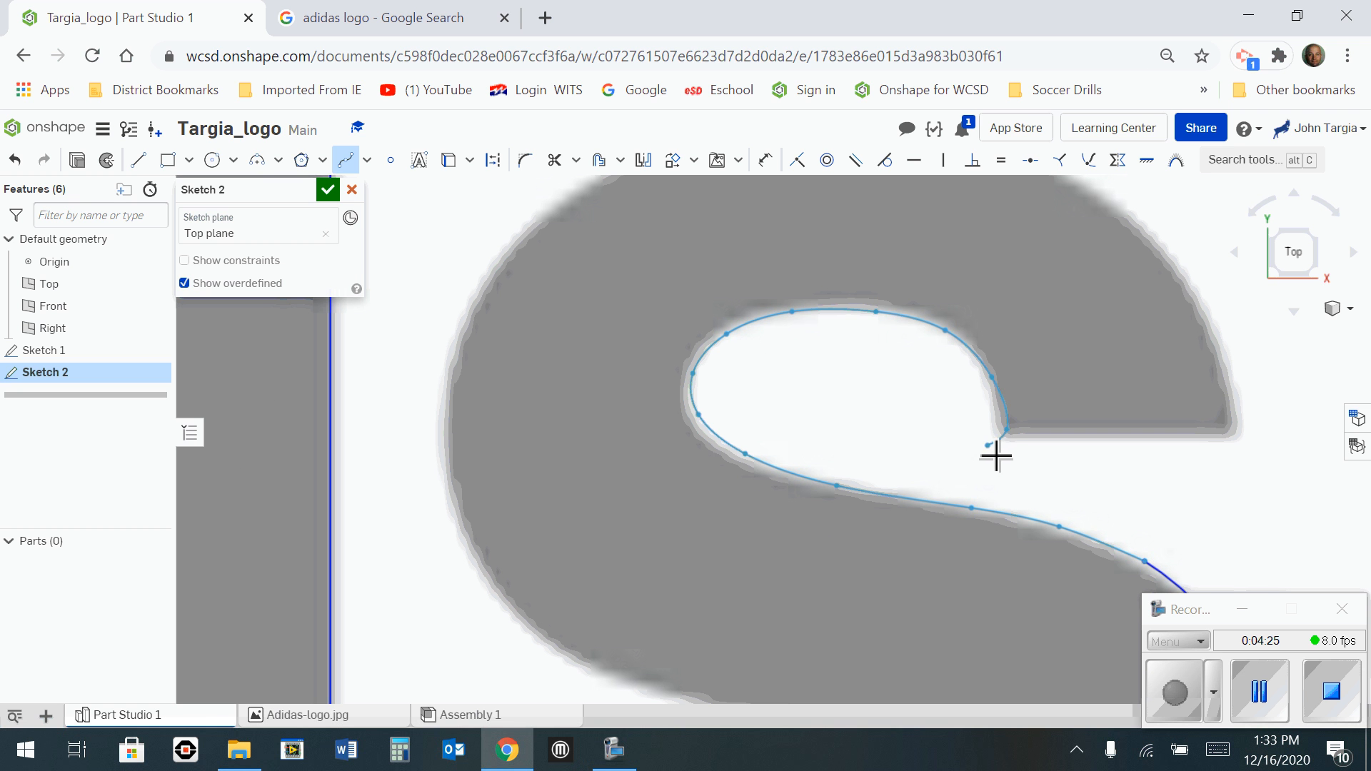
pyautogui.press('Escape')
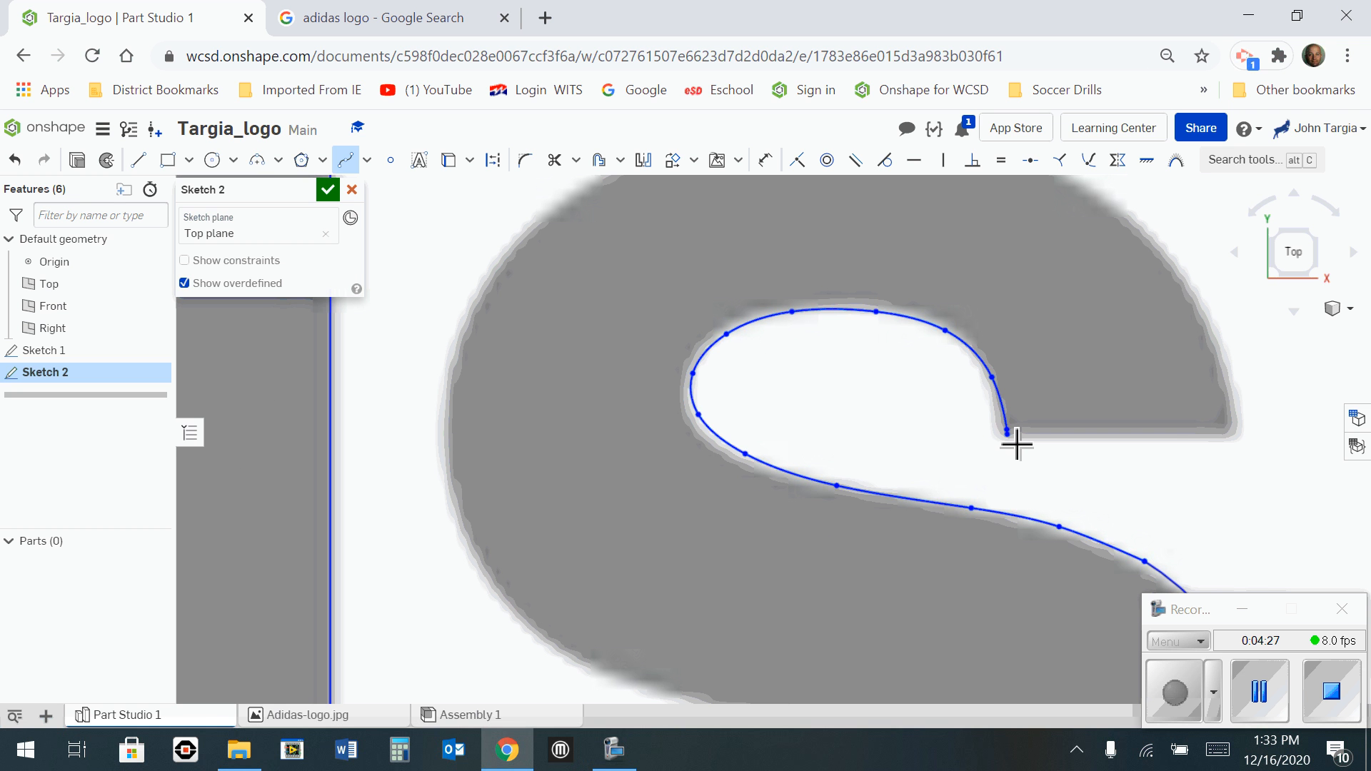
pyautogui.scroll(-1, 1028, 465)
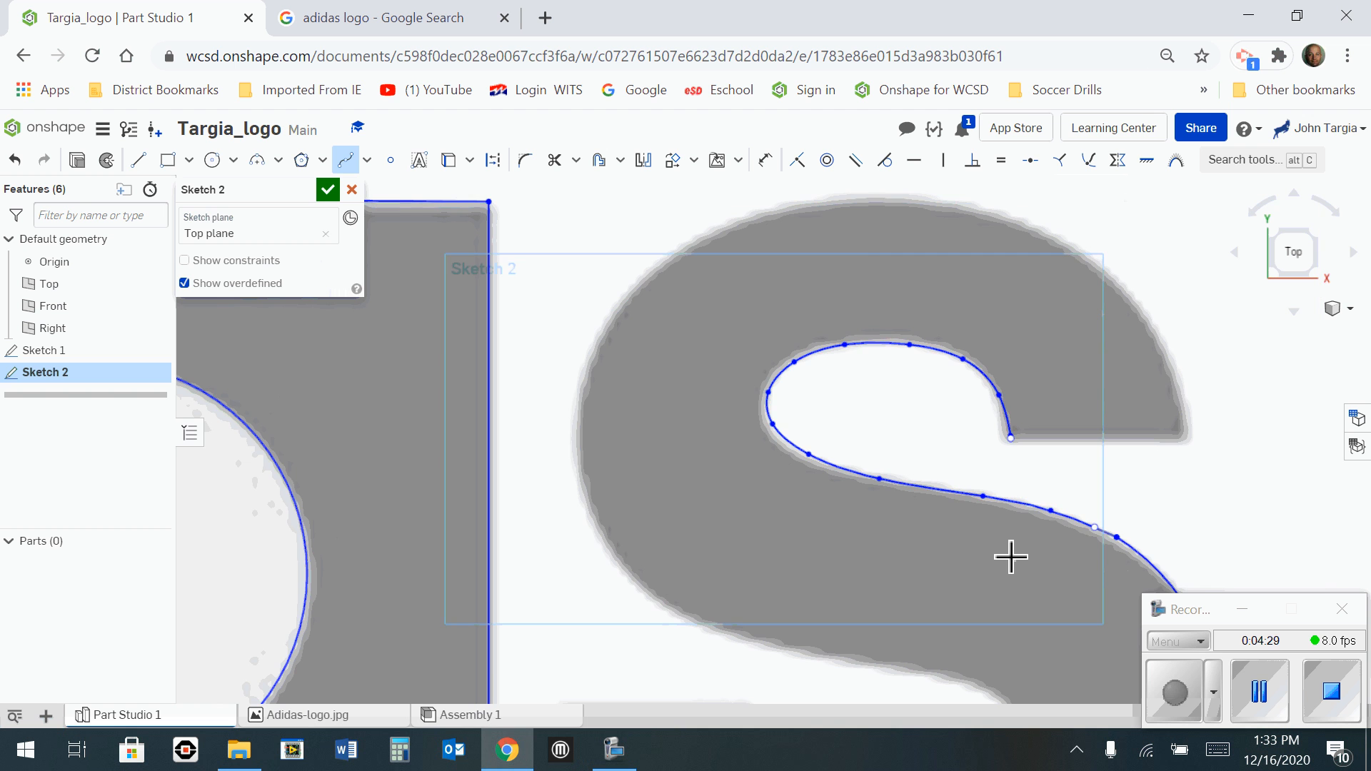
pyautogui.scroll(6, 1021, 450)
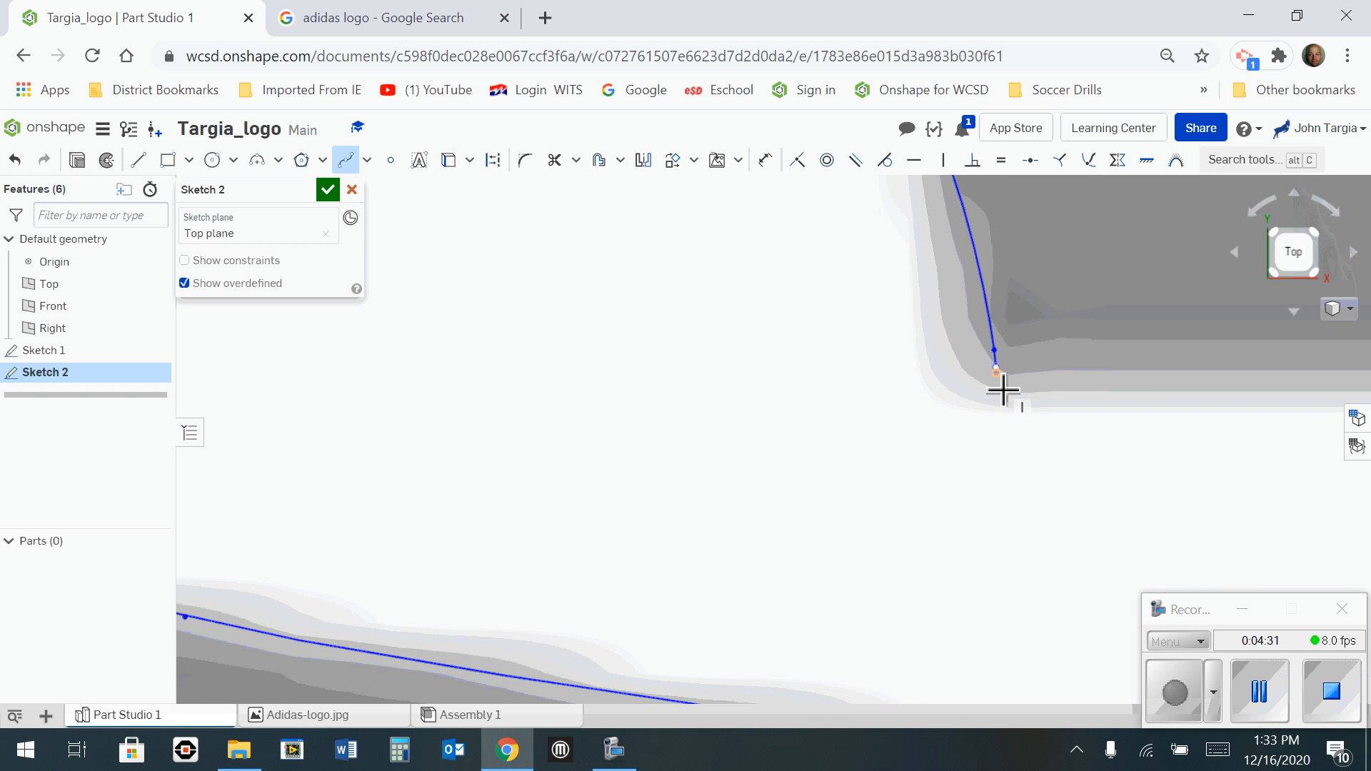
pyautogui.scroll(1, 1012, 400)
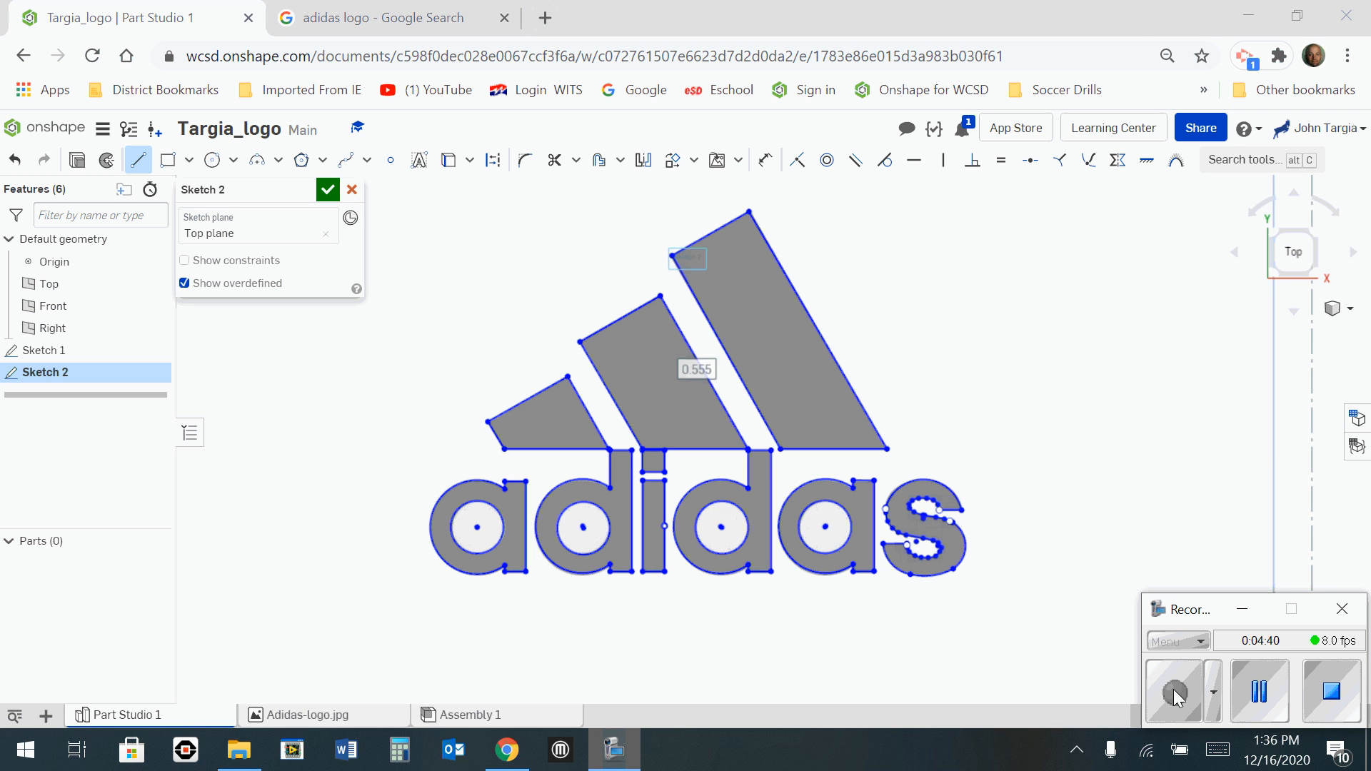
# Hide and reshow Sketch 1 with the logo image to check the traced outlines on their own.
pyautogui.click(154, 352)
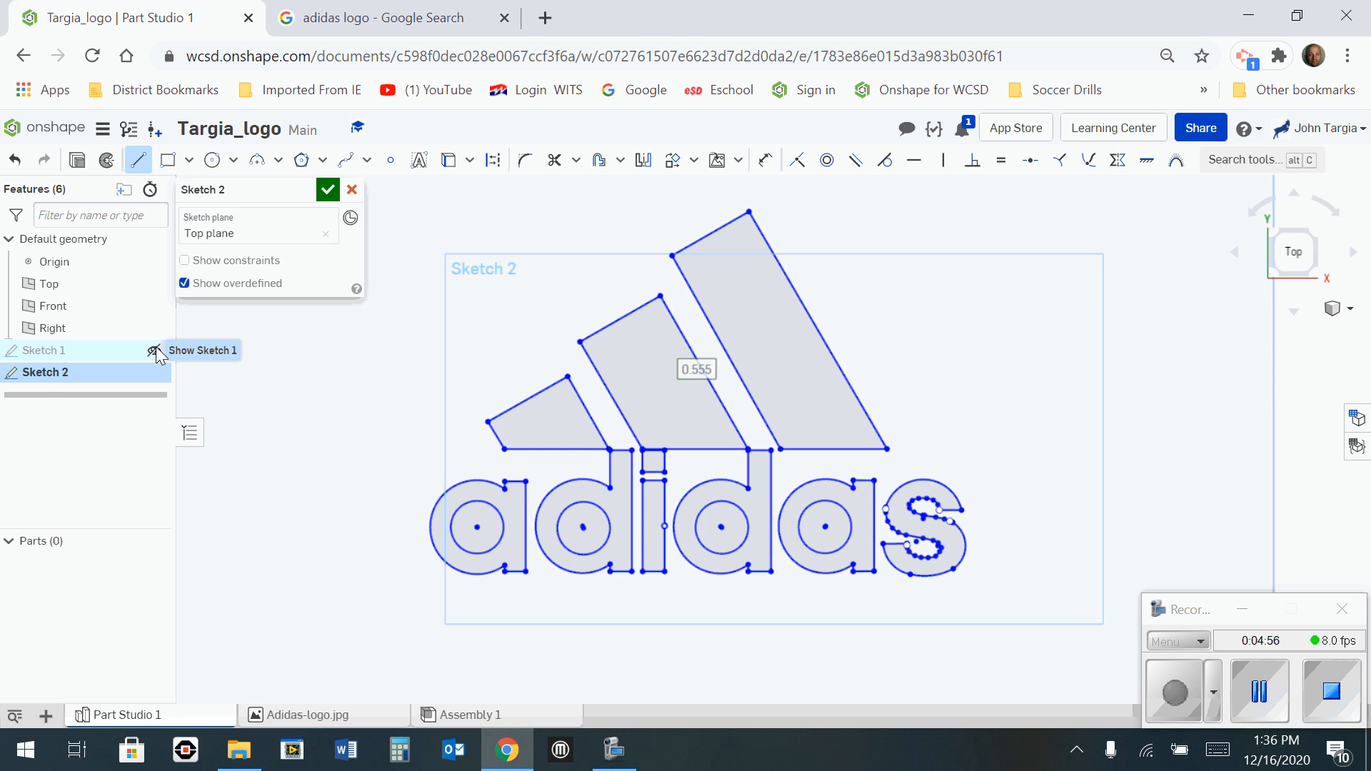
pyautogui.click(154, 352)
pyautogui.click(154, 352)
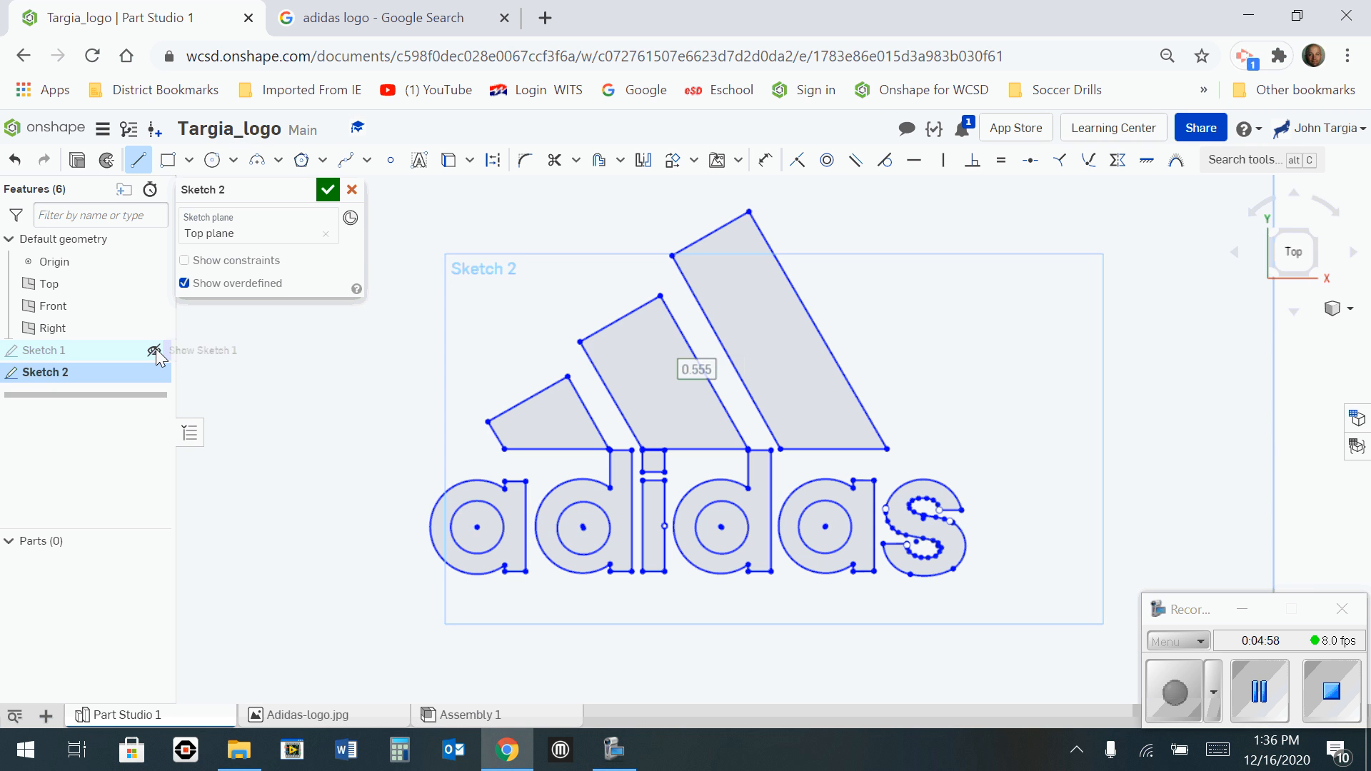
pyautogui.click(154, 352)
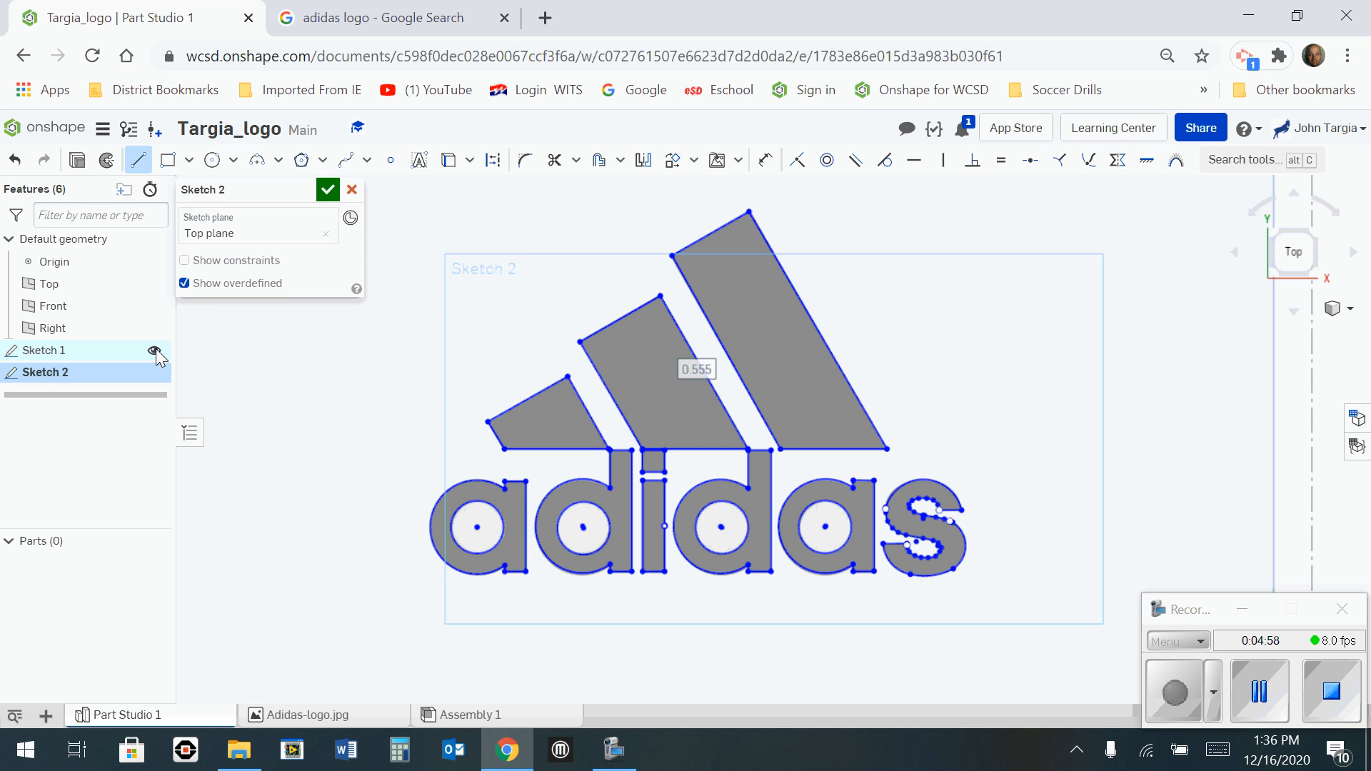
pyautogui.click(1185, 699)
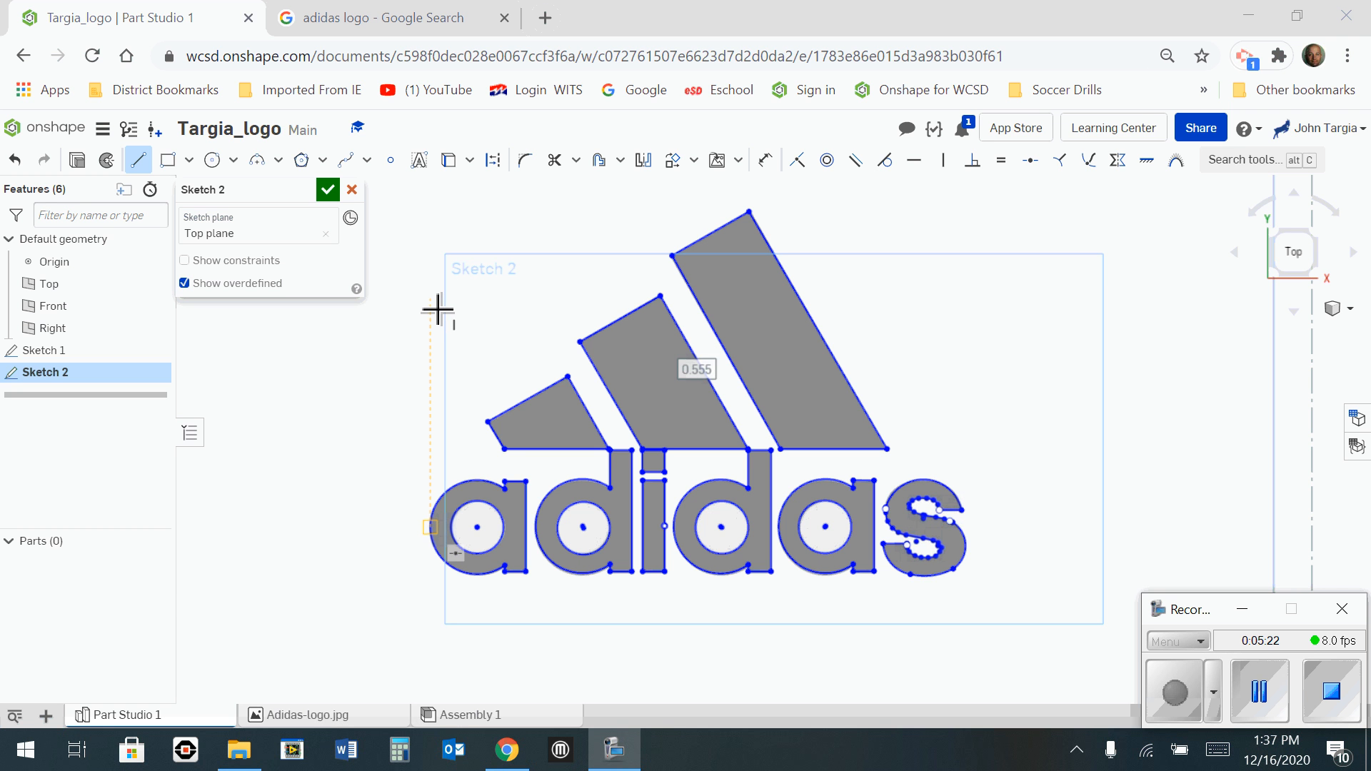
pyautogui.moveTo(571, 328)
pyautogui.mouseDown(button='middle')
pyautogui.moveTo(489, 371)
pyautogui.moveTo(499, 358)
pyautogui.mouseUp(button='middle')
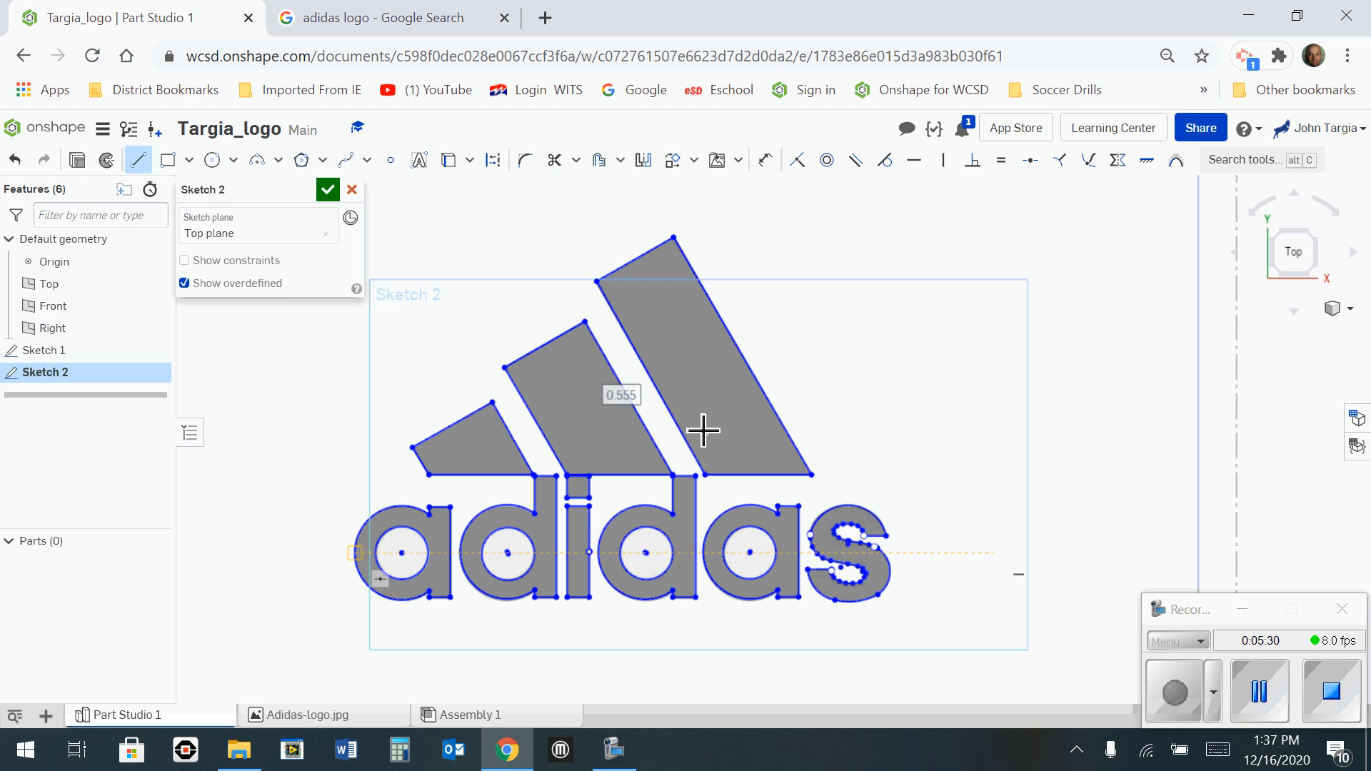
# Sketch a stepped border above the two smaller stripes with connected lines about 0.251, 0.066, 0.249 and 0.089 long.
pyautogui.click(1176, 692)
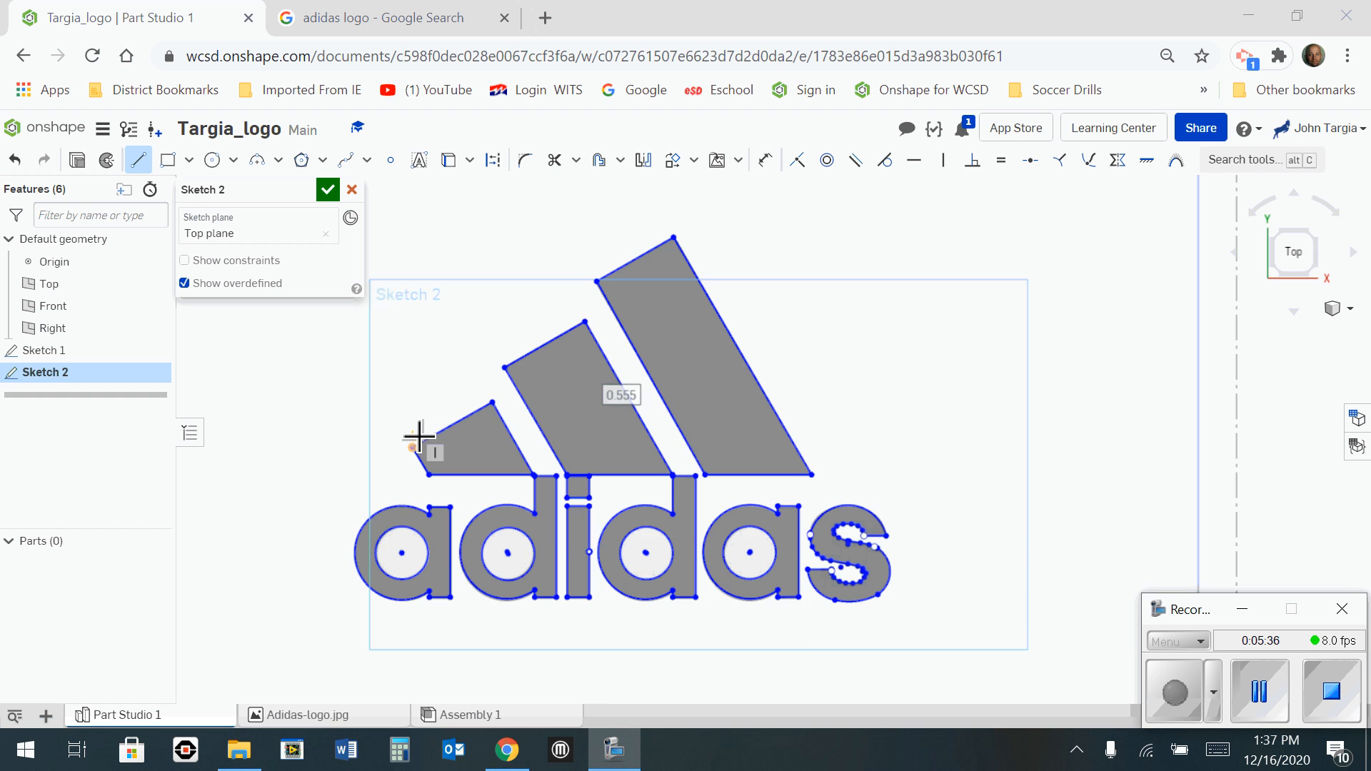
pyautogui.scroll(3, 421, 431)
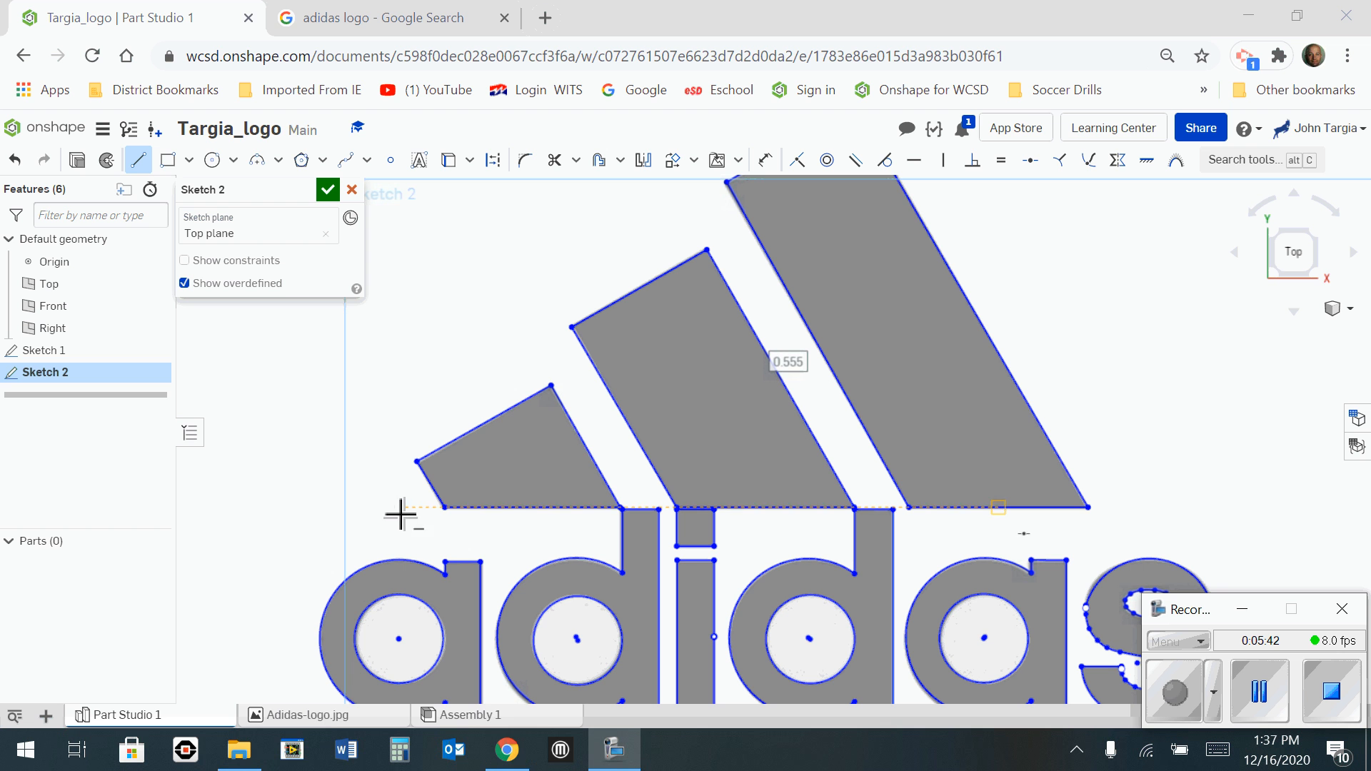
pyautogui.click(393, 435)
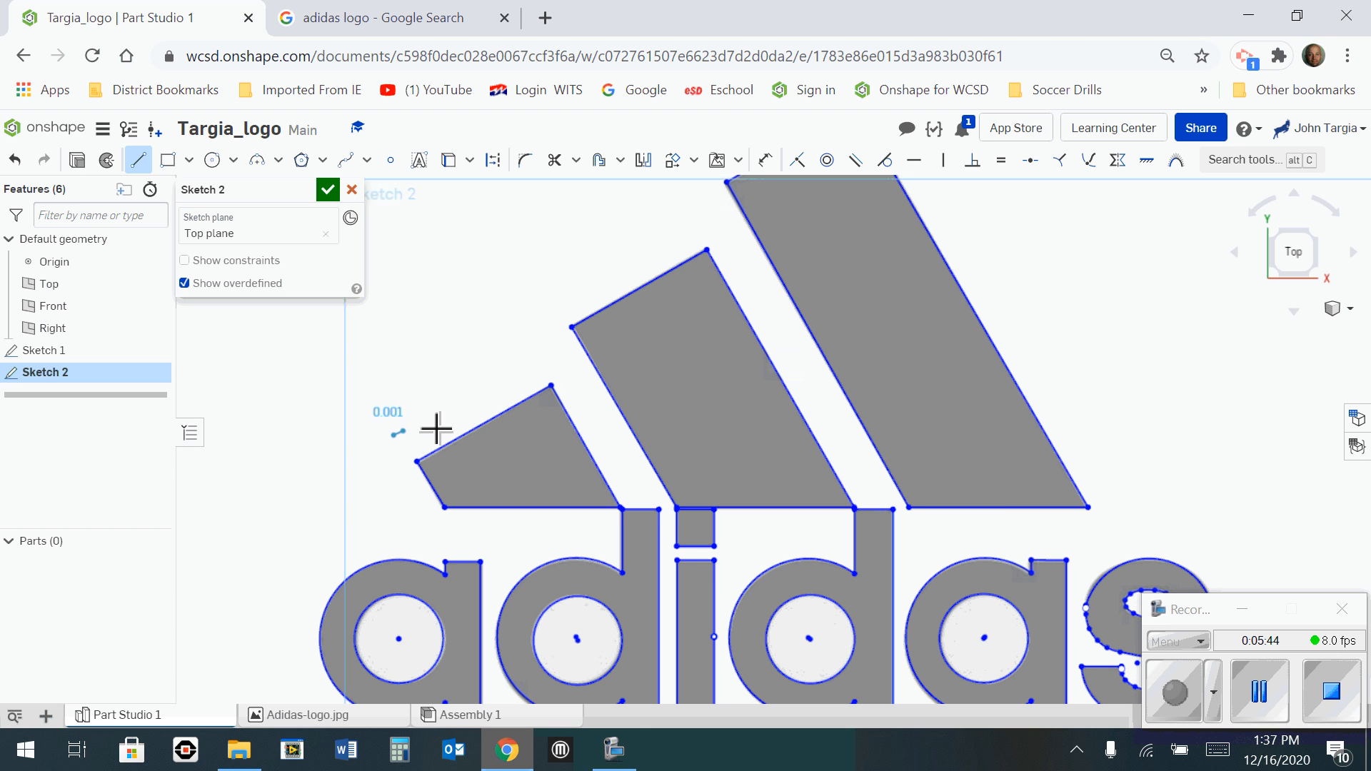
pyautogui.click(540, 350)
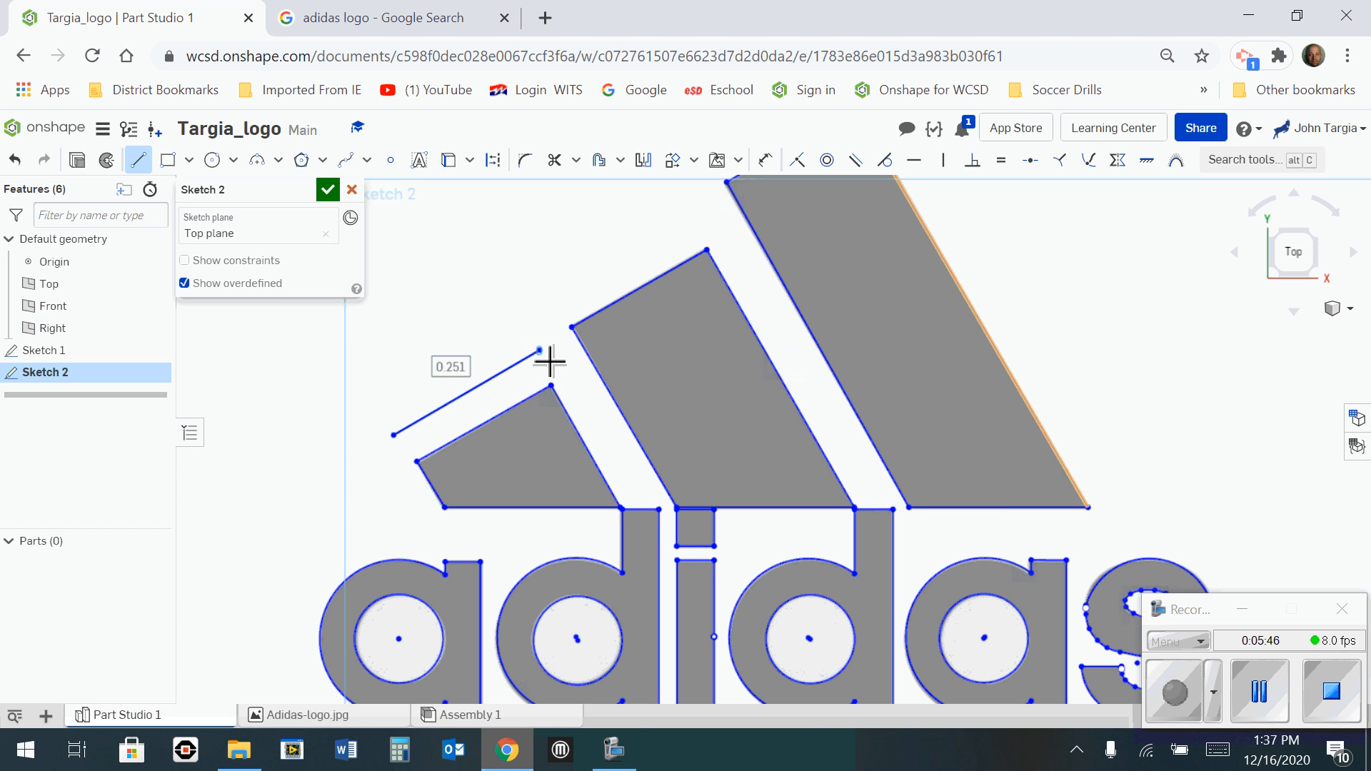
pyautogui.click(547, 307)
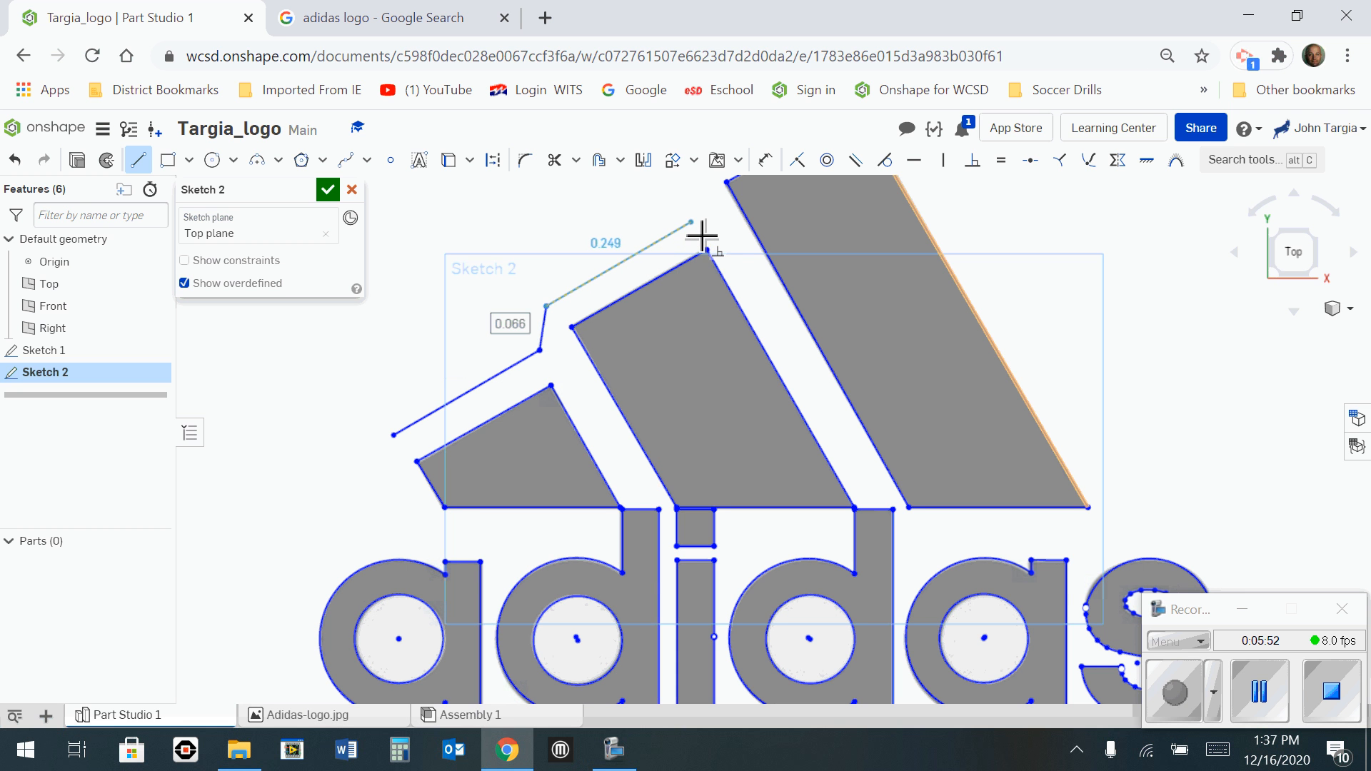
pyautogui.click(691, 224)
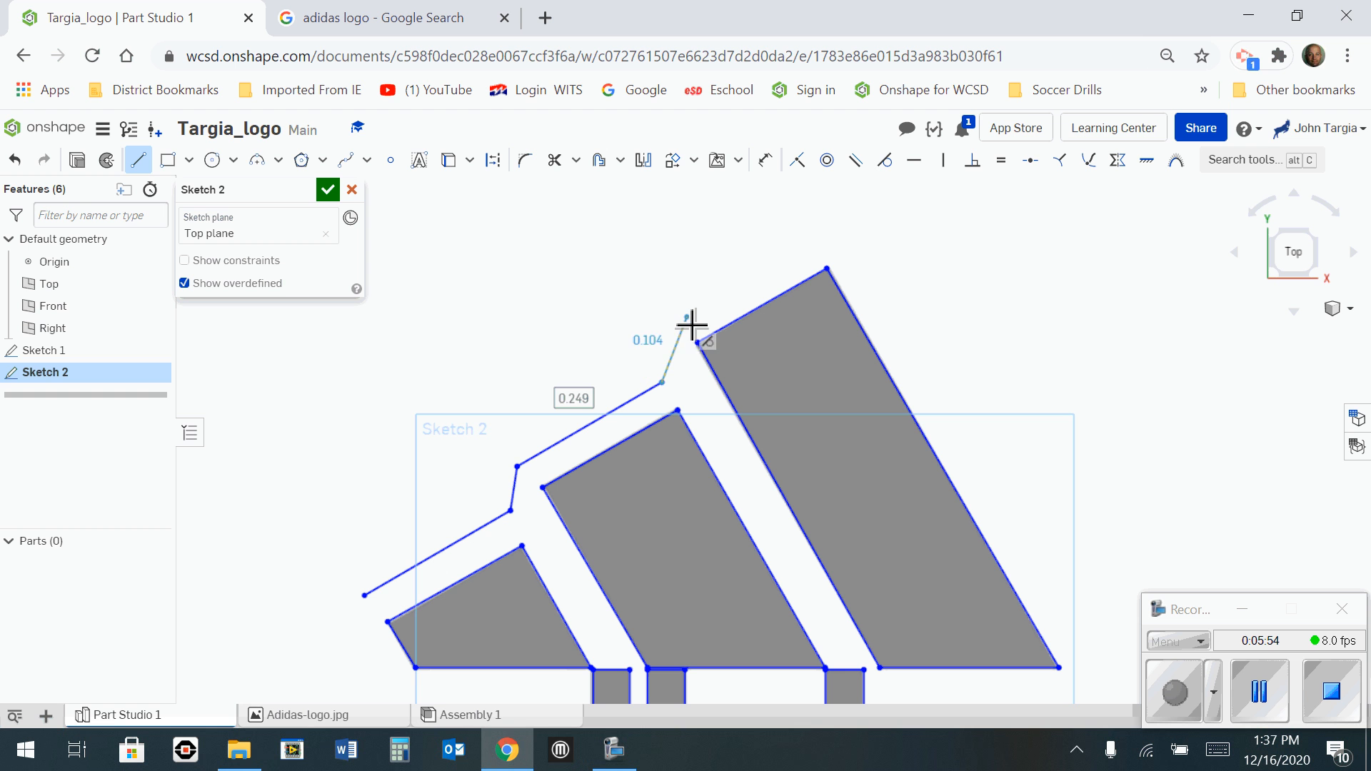
pyautogui.click(671, 323)
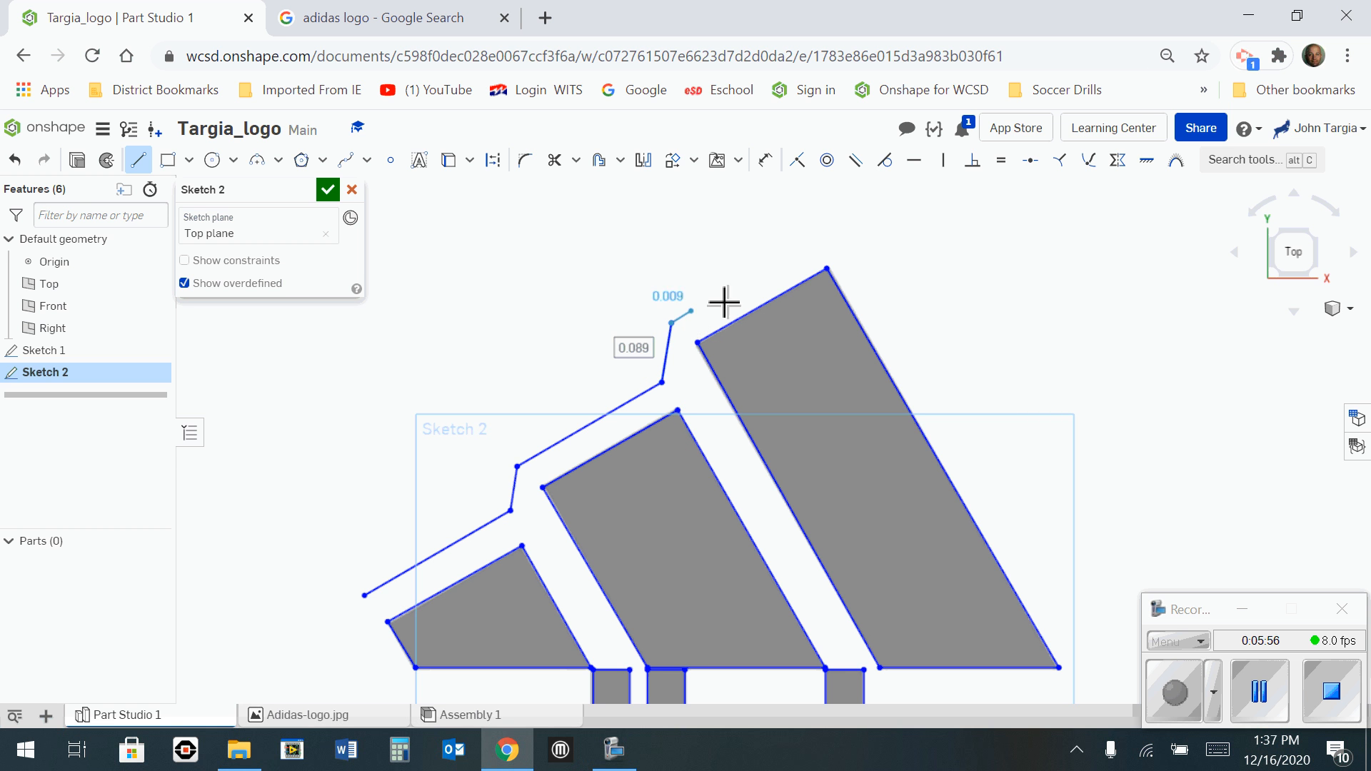
# Continue the border parallel to the tallest stripe's top edge and down its outer side, ending just above the letter "s".
pyautogui.click(847, 221)
pyautogui.moveTo(1086, 511); pyautogui.dragTo(881, 306, button='middle')
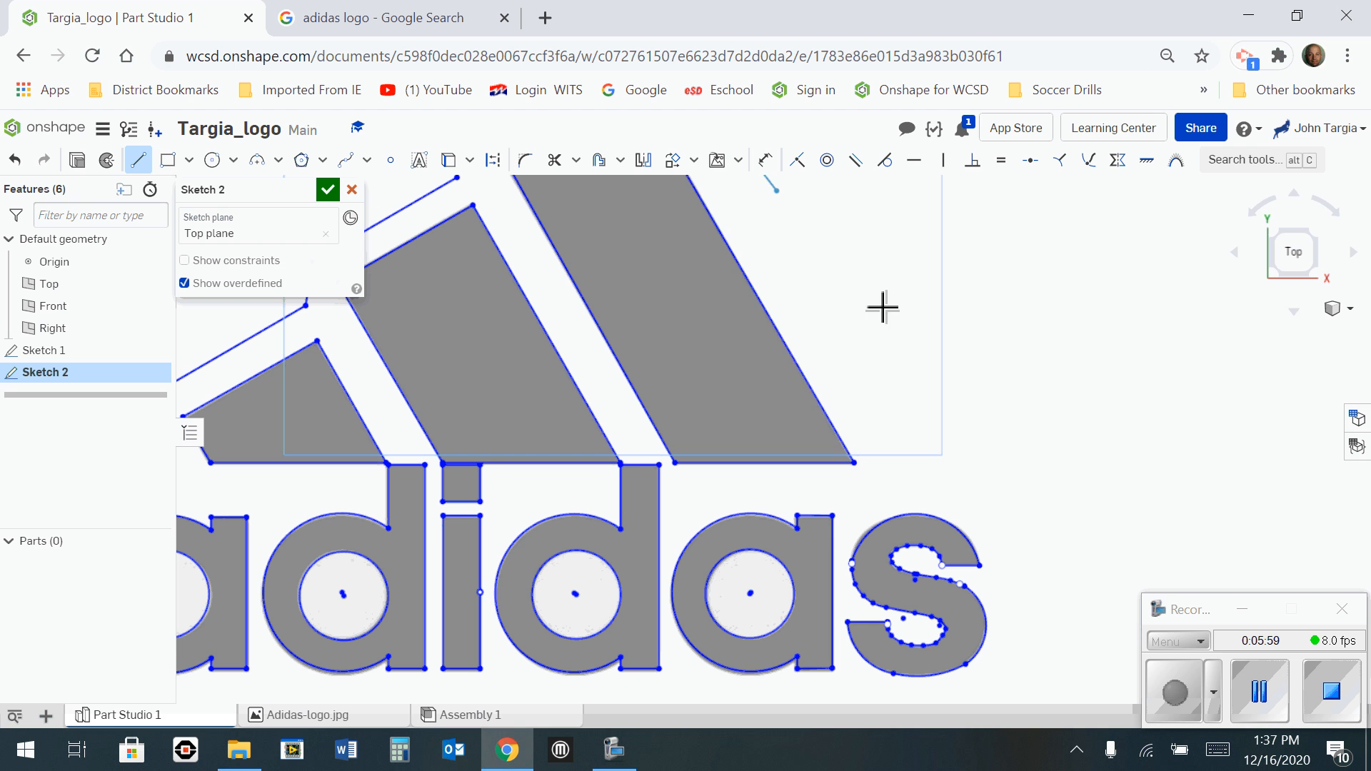
pyautogui.click(922, 483)
pyautogui.press('Escape')
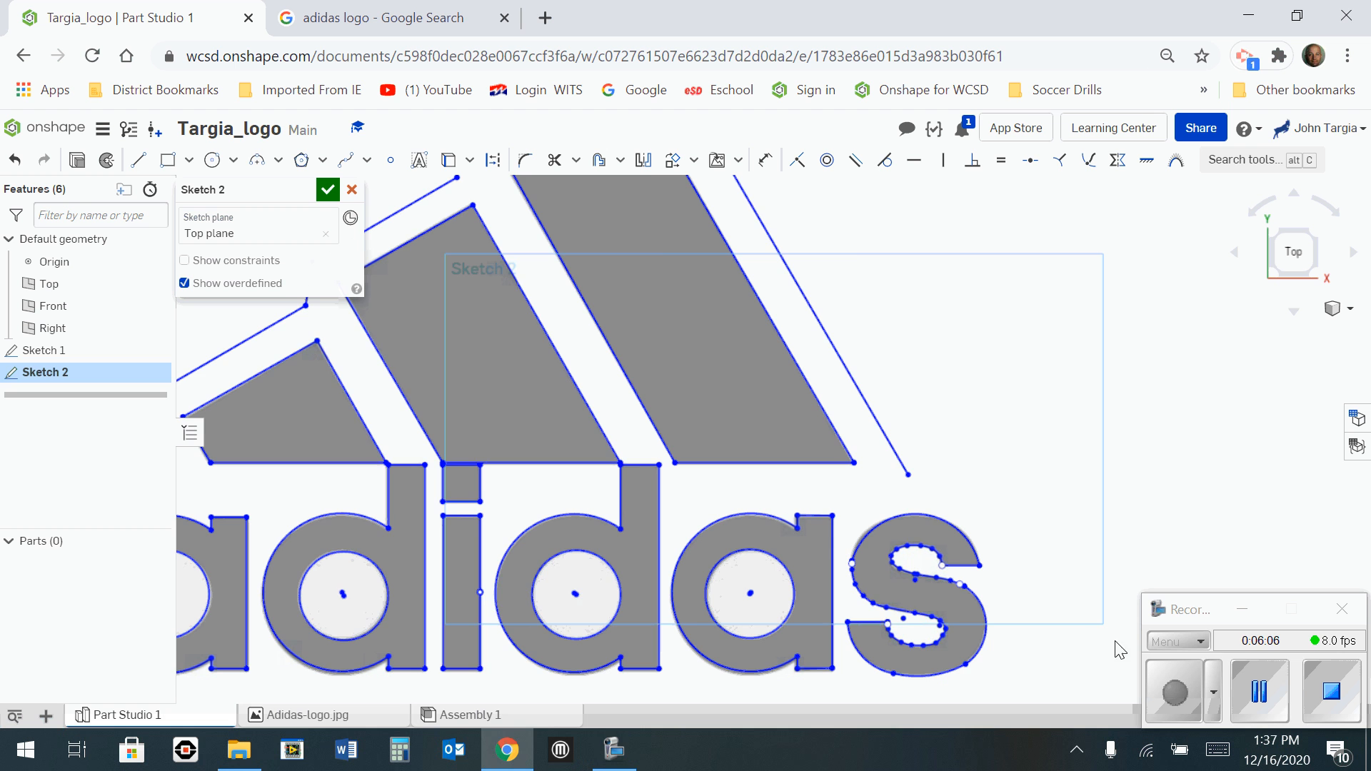
pyautogui.click(1262, 693)
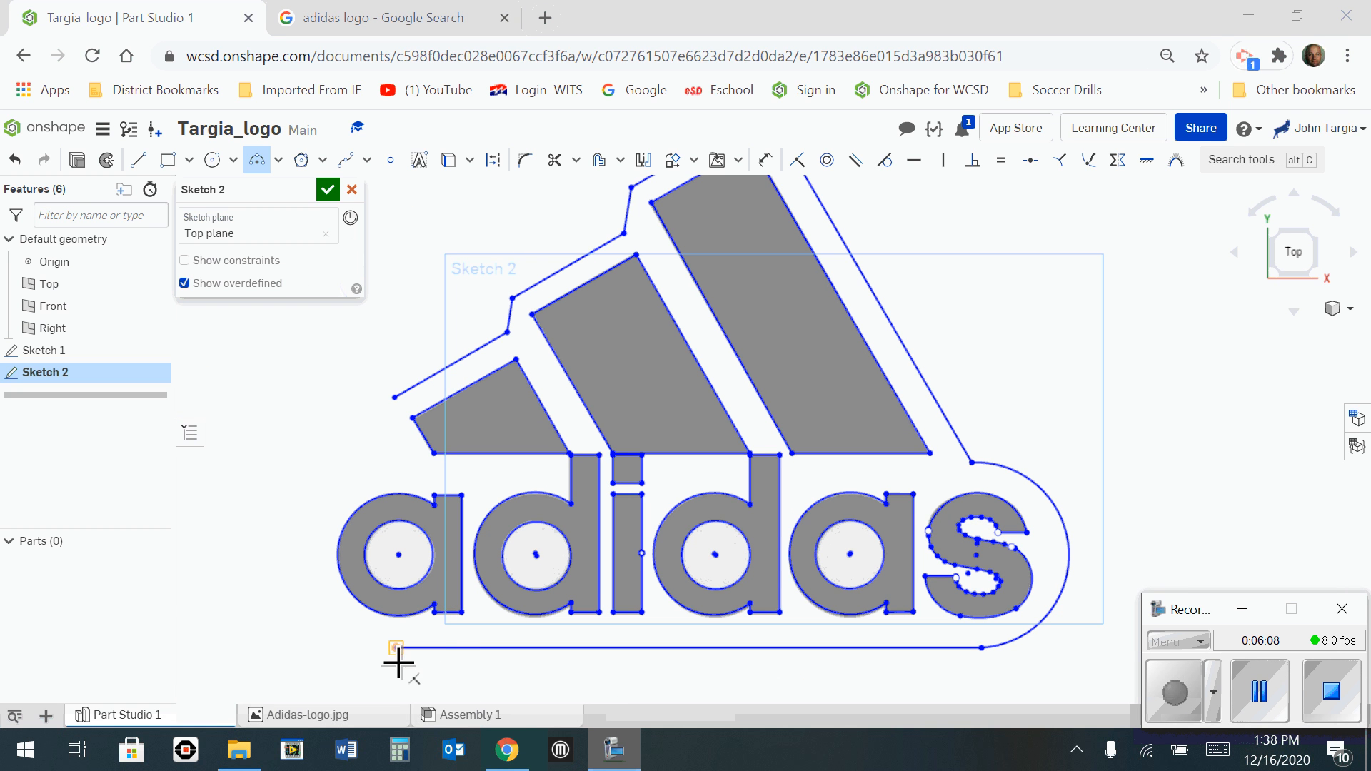
# Draw a three-point arc of about 0.175 radius around the first "a", starting from the free end of the bottom border line.
pyautogui.click(263, 165)
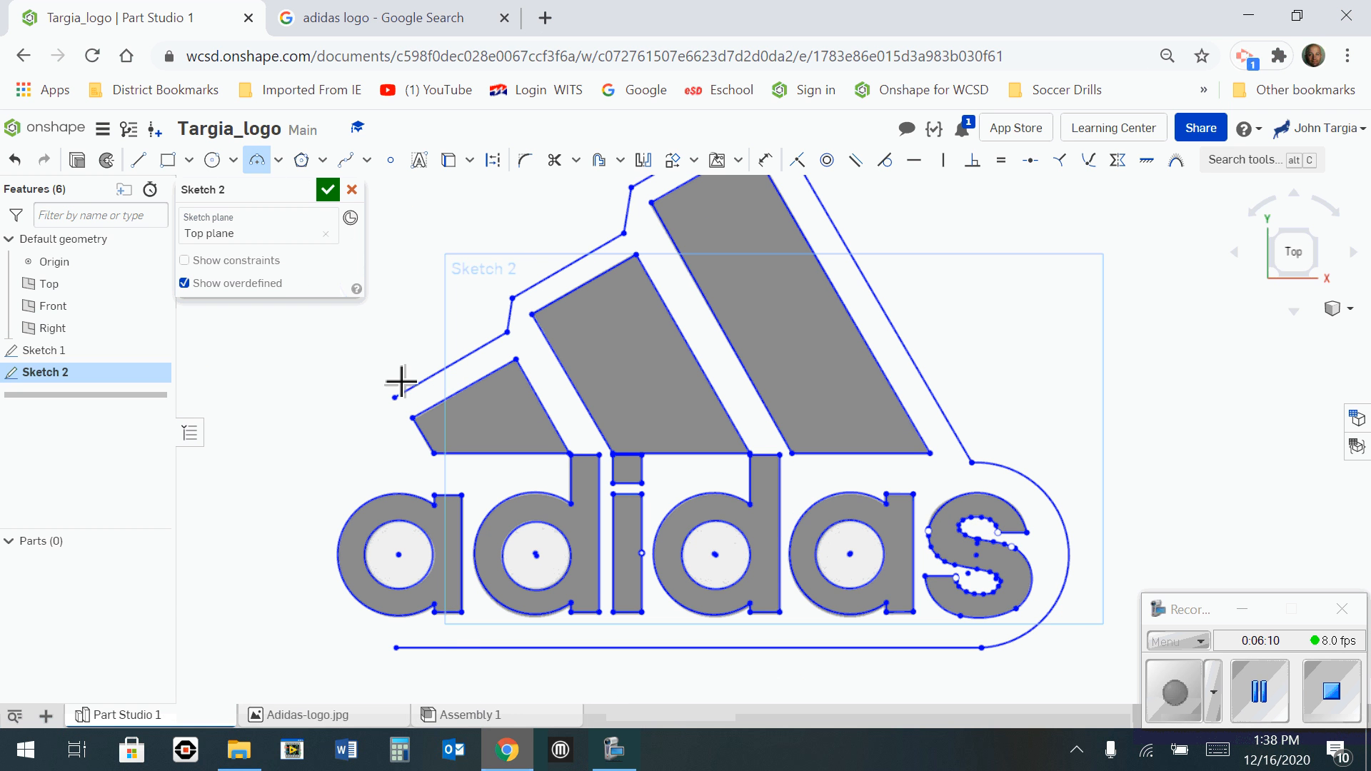
pyautogui.click(397, 648)
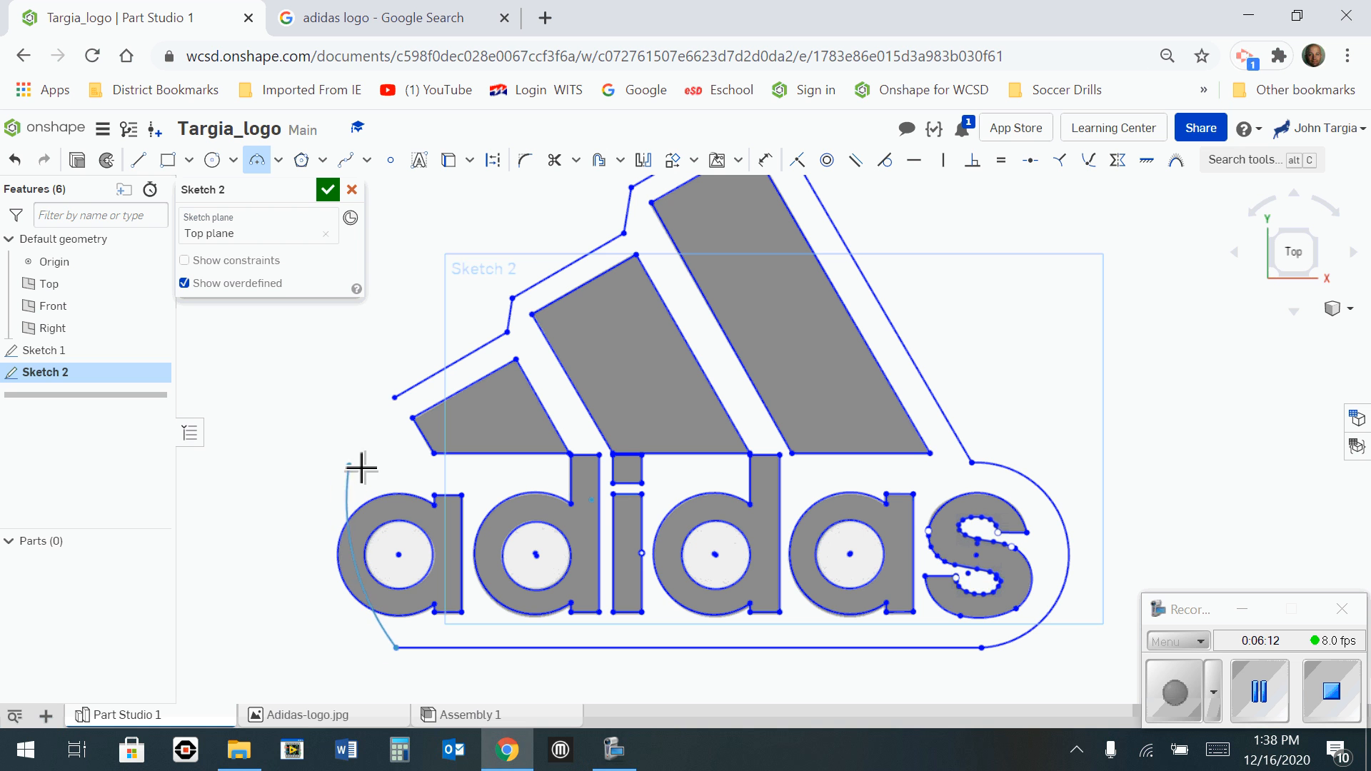
pyautogui.click(407, 477)
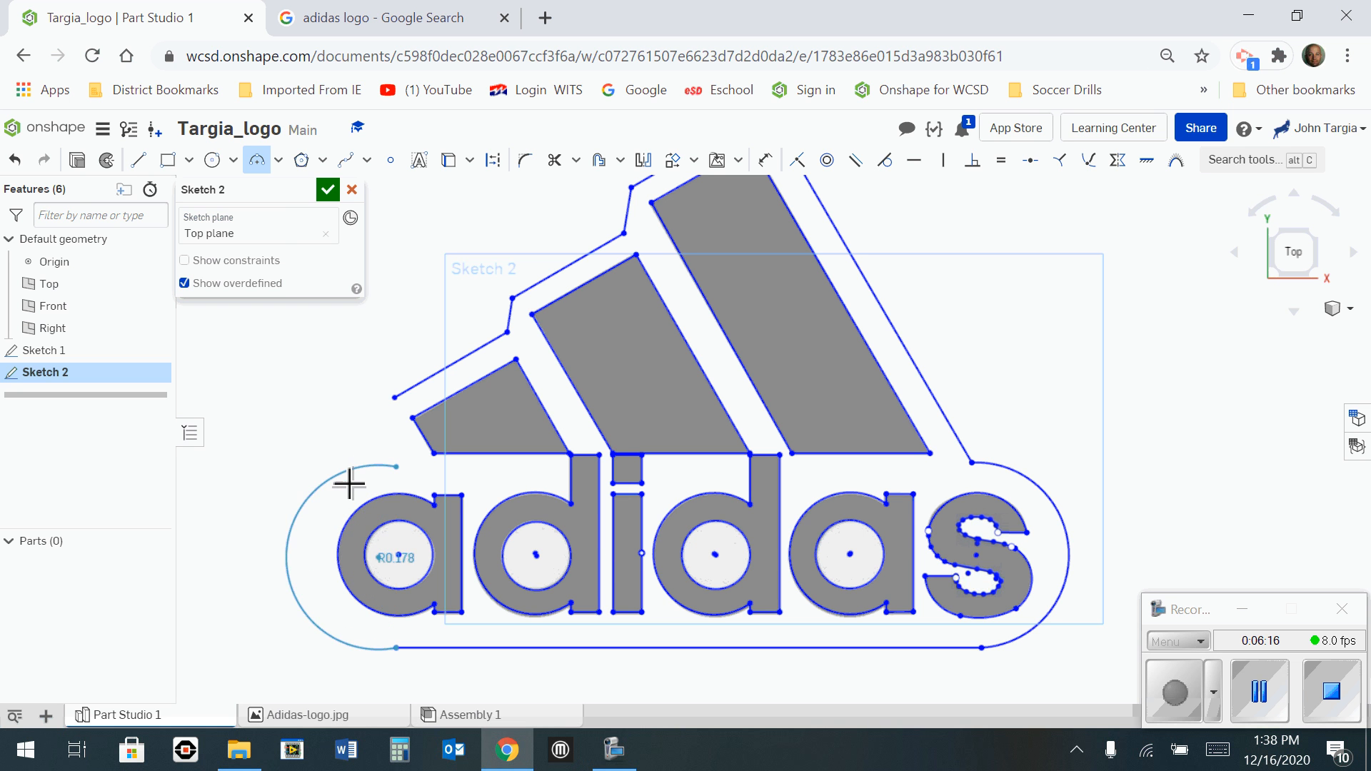
pyautogui.click(361, 483)
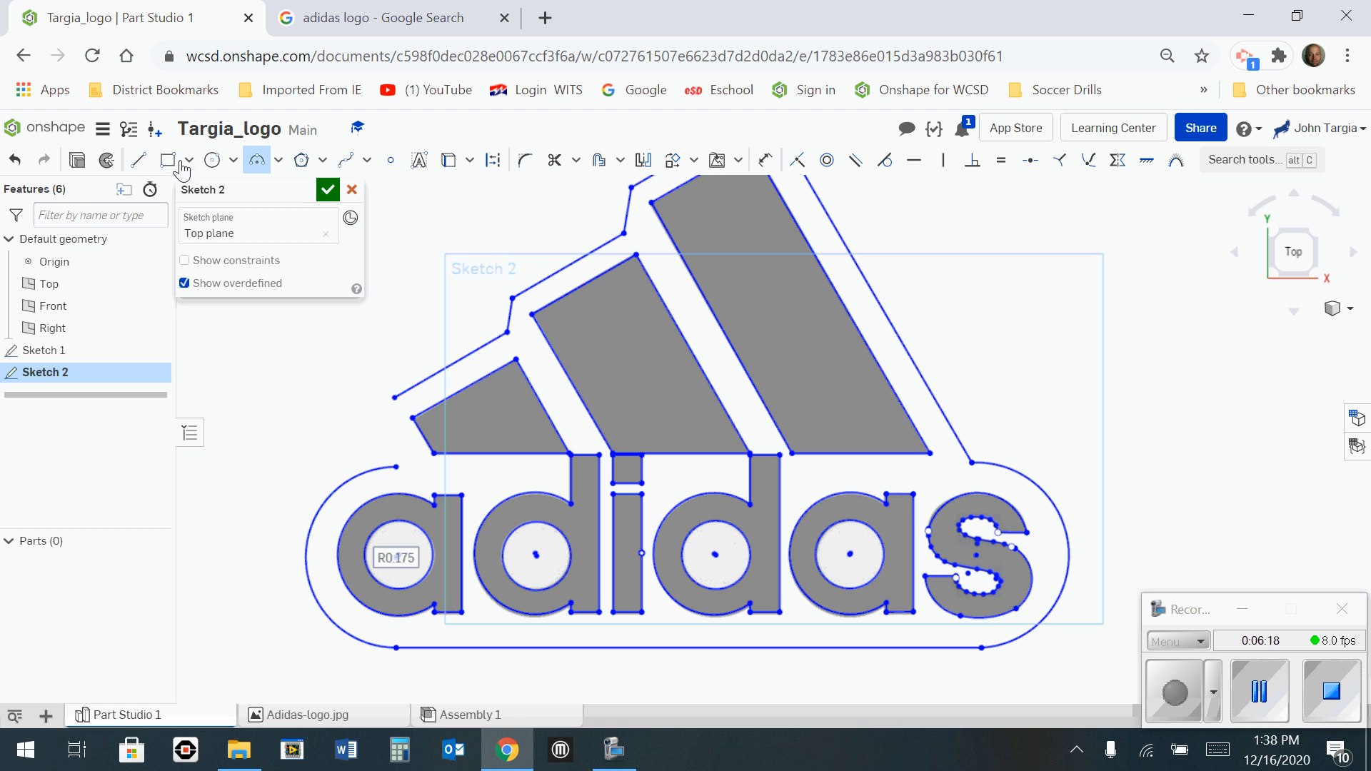
# Close the border beside the smallest stripe with two lines about 0.079 and 0.07 long, joining the arc's upper end to the stepped outline.
pyautogui.press('l')
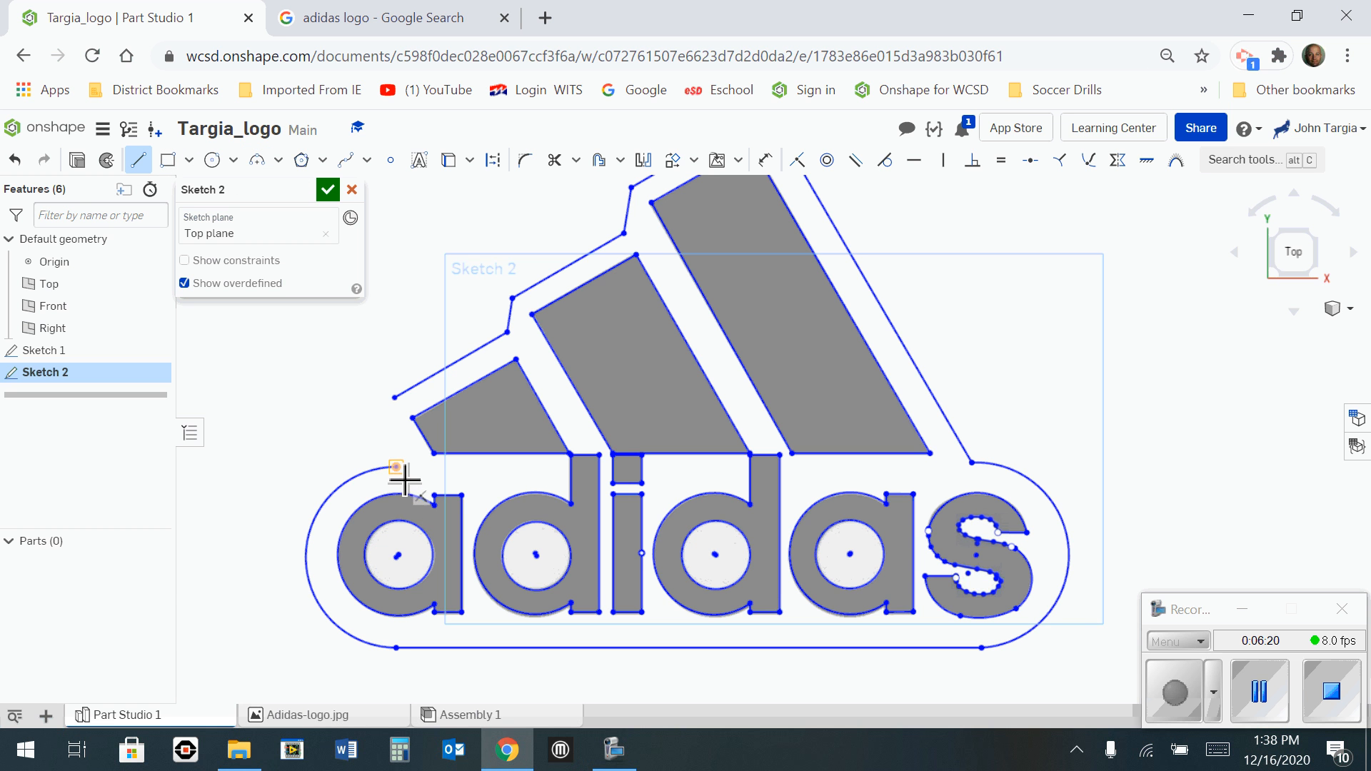
pyautogui.click(396, 468)
pyautogui.scroll(5, 385, 436)
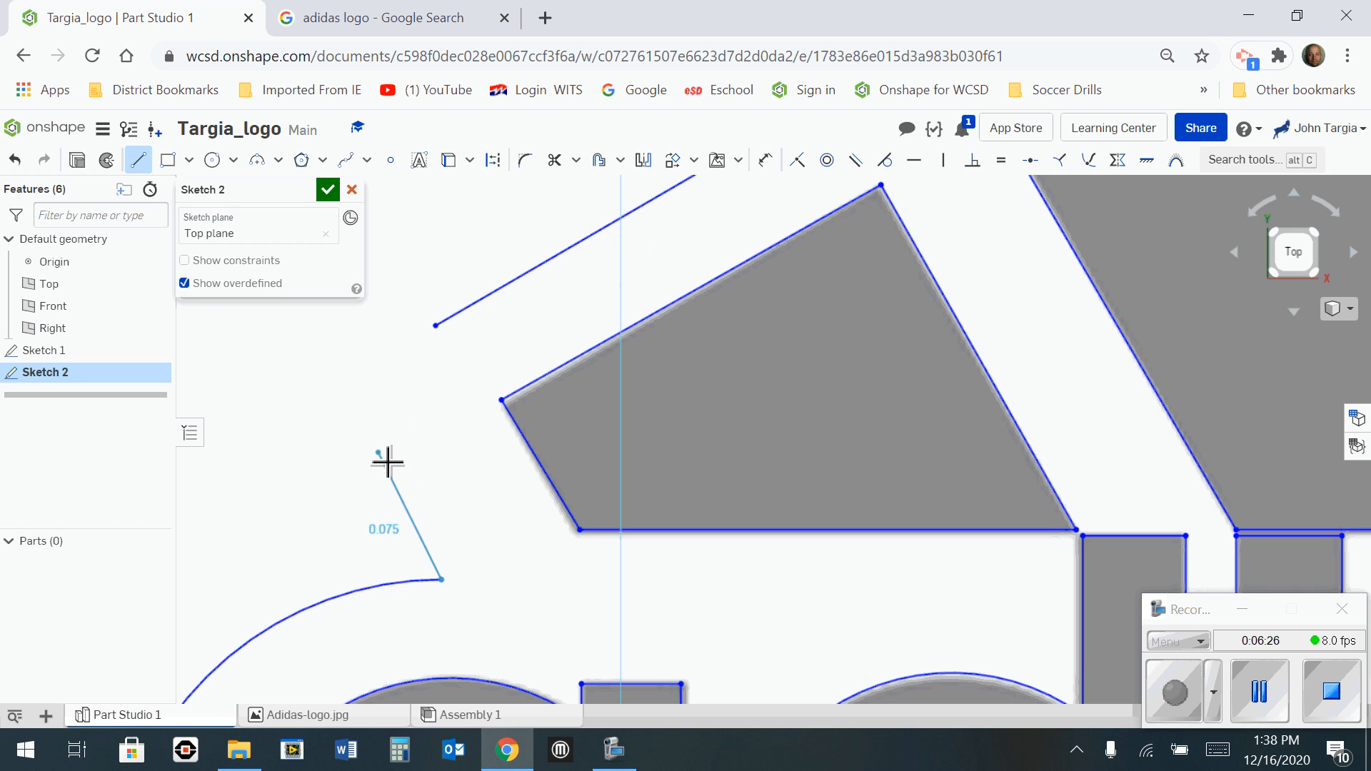
pyautogui.click(376, 444)
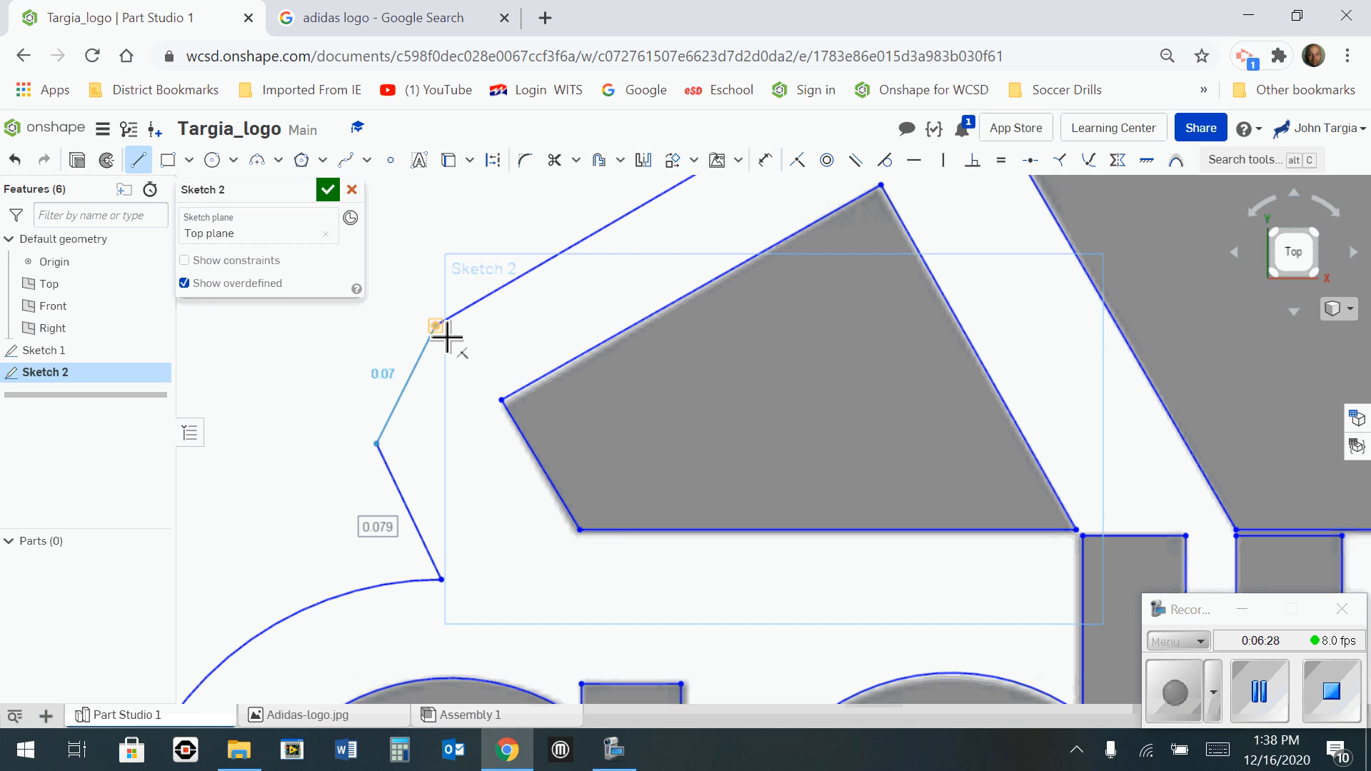
pyautogui.click(436, 326)
pyautogui.scroll(-3, 483, 421)
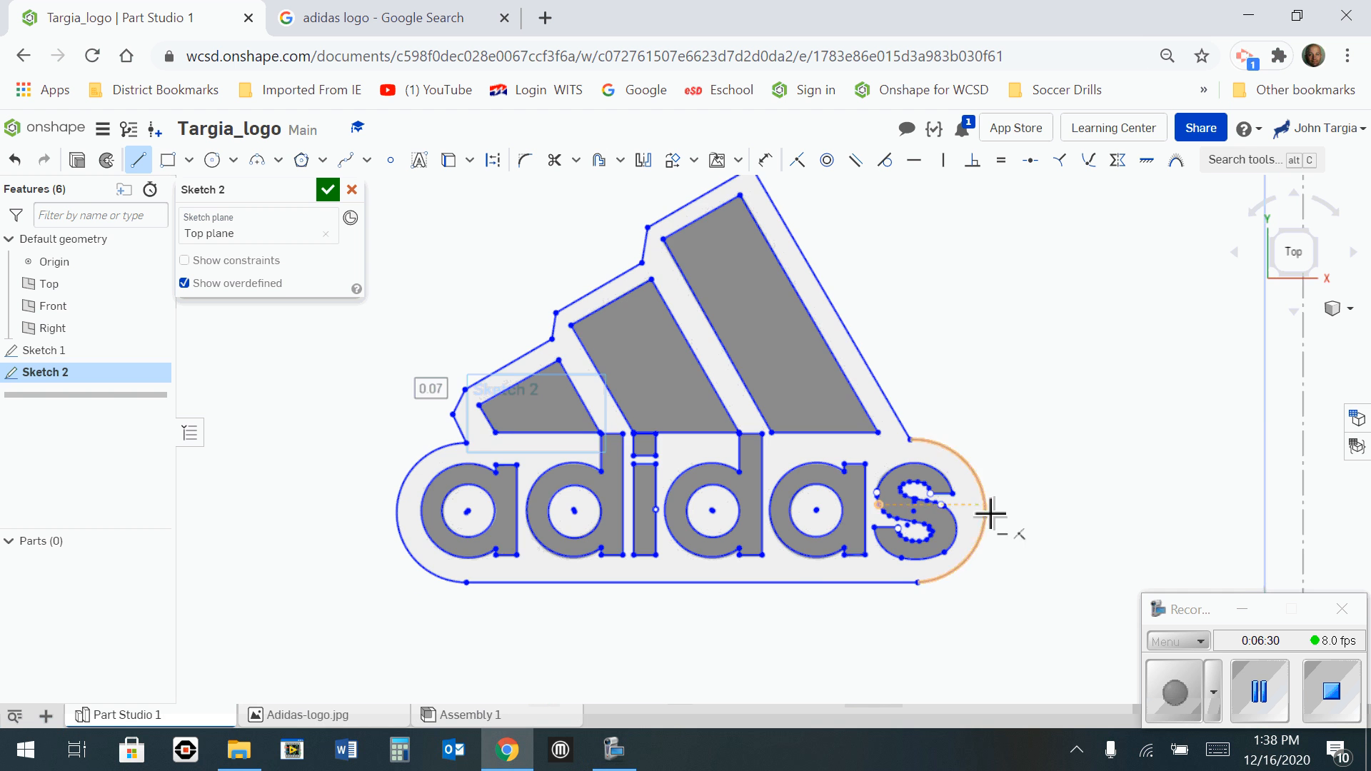
pyautogui.moveTo(991, 514)
pyautogui.mouseDown(button='middle')
pyautogui.moveTo(851, 563)
pyautogui.moveTo(933, 564)
pyautogui.mouseUp(button='middle')
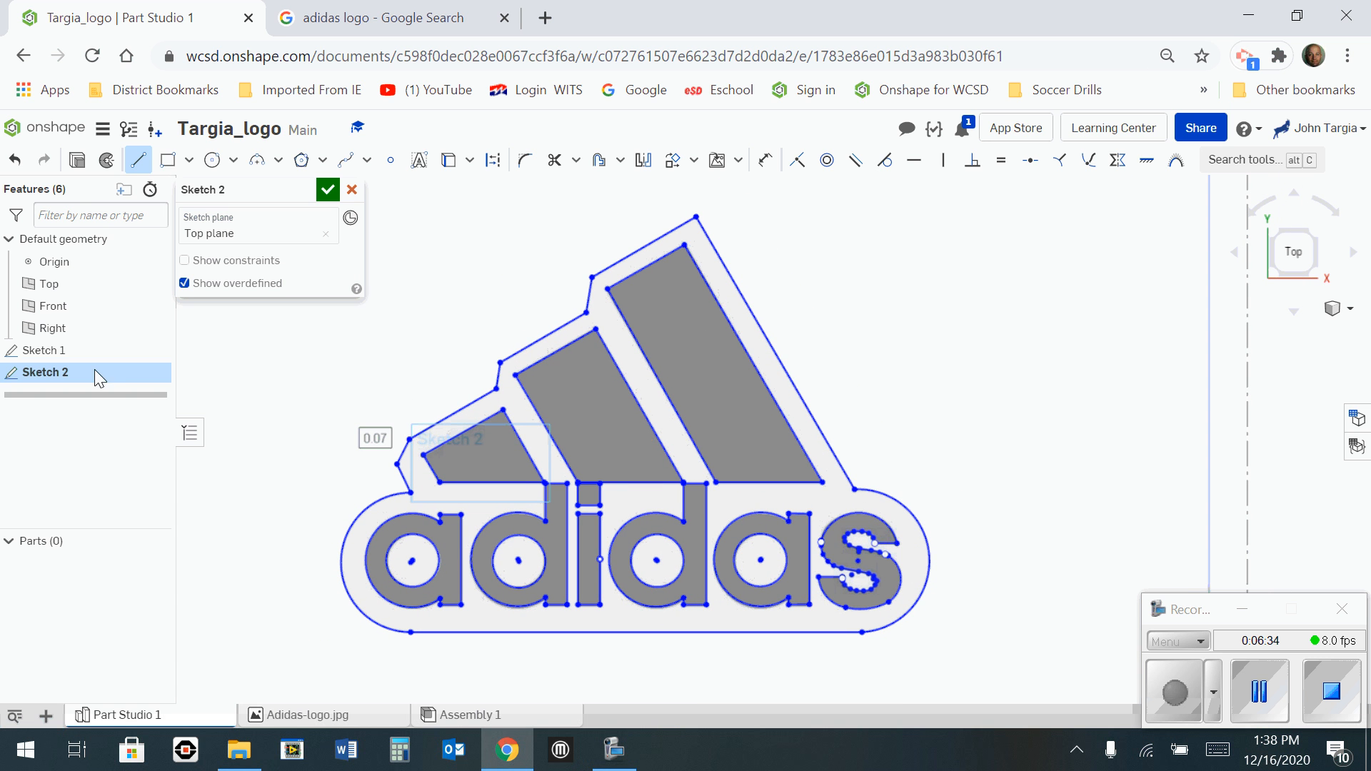
# Hide Sketch 1 with the logo image and switch the outlines to an isometric view.
pyautogui.click(154, 351)
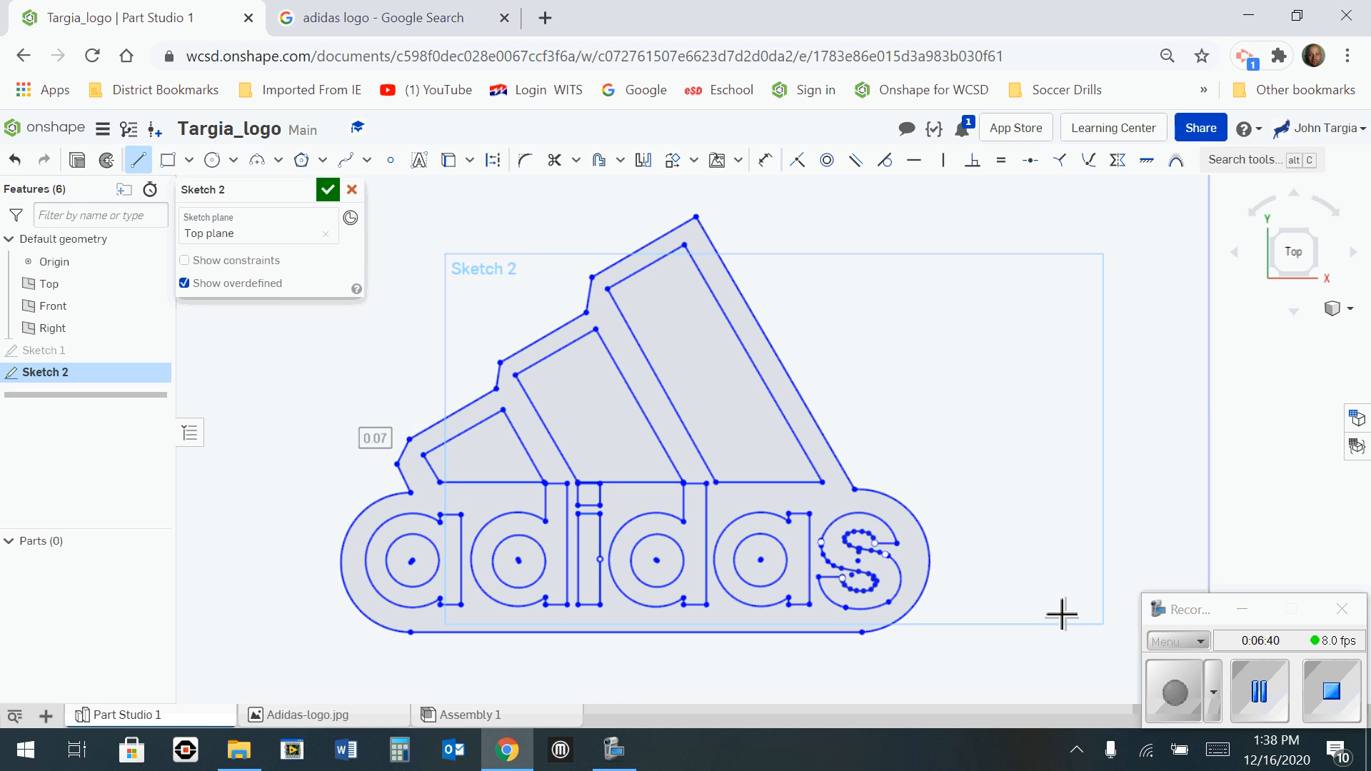
pyautogui.click(1346, 312)
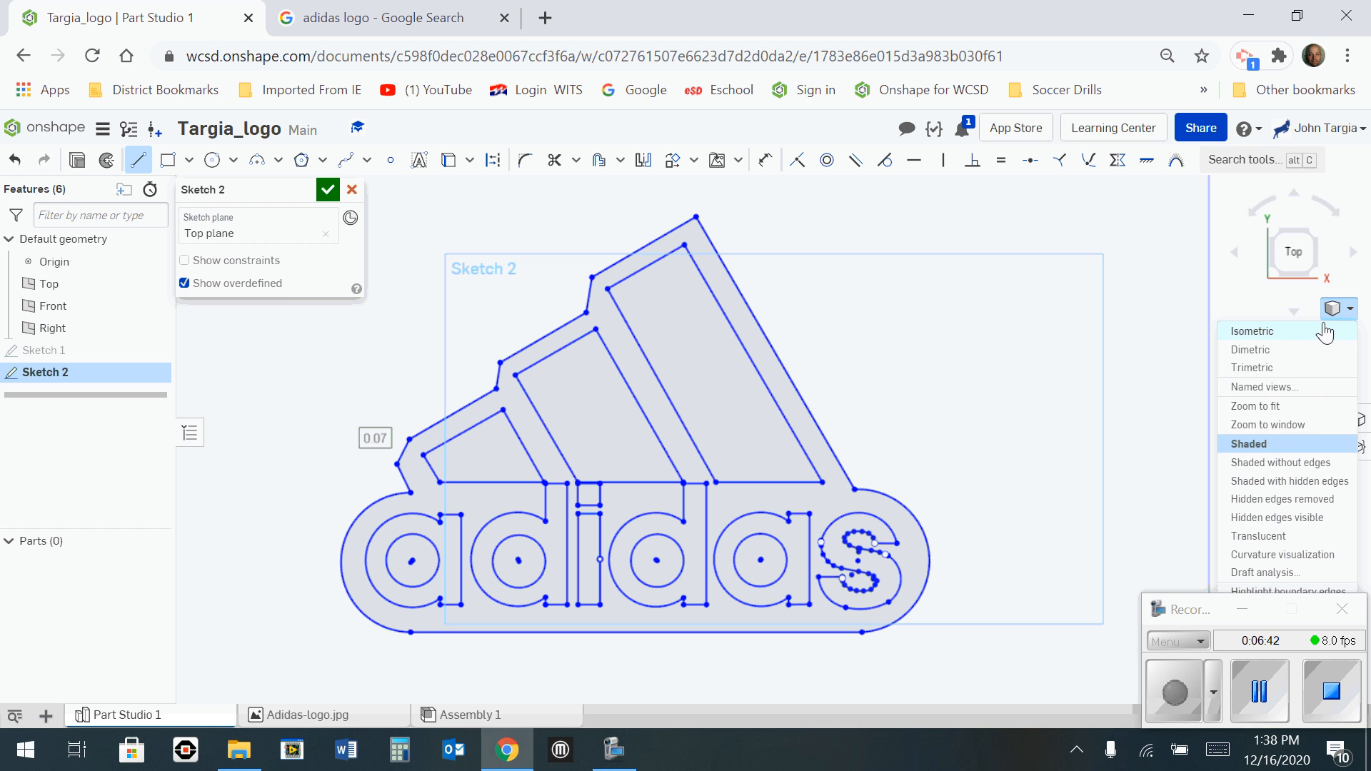
pyautogui.click(1276, 333)
pyautogui.scroll(5, 896, 468)
pyautogui.scroll(2, 896, 466)
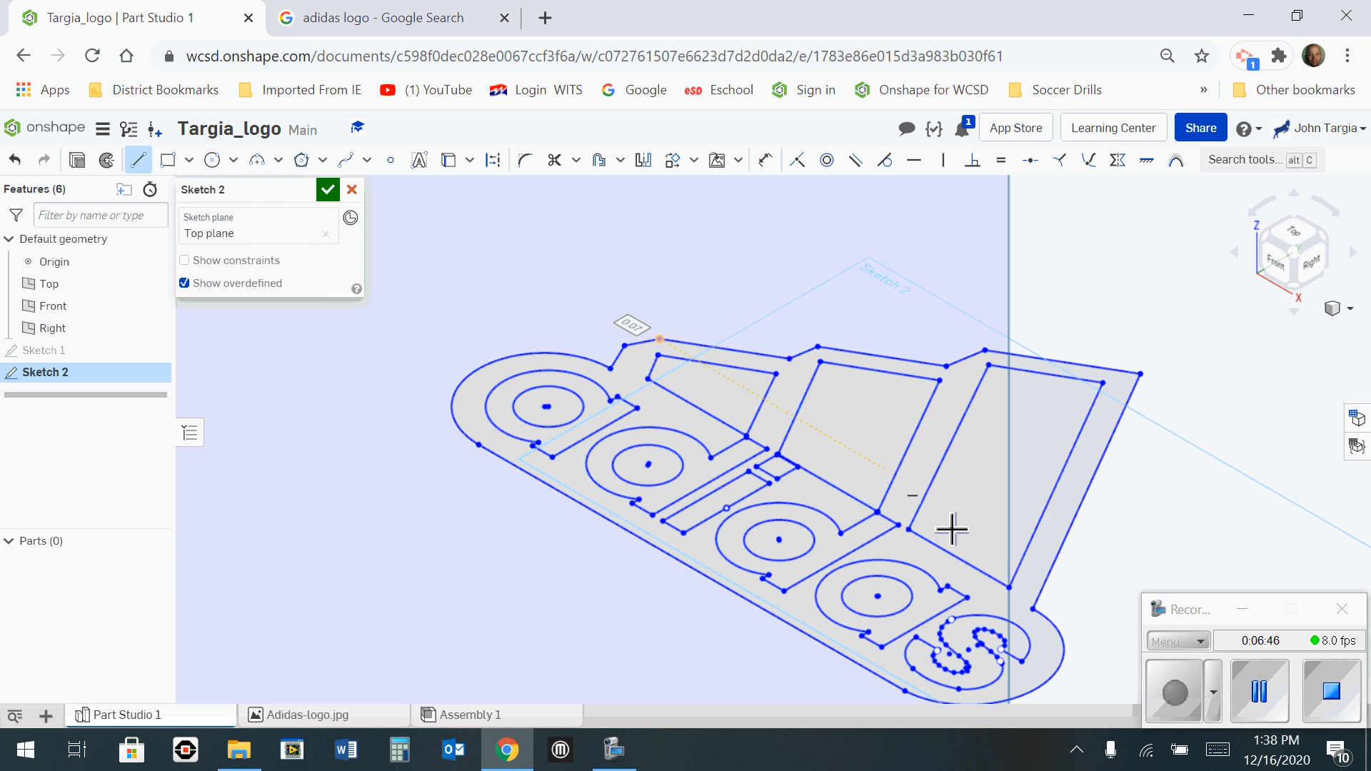
pyautogui.moveTo(1169, 493); pyautogui.dragTo(1116, 469, button='middle')
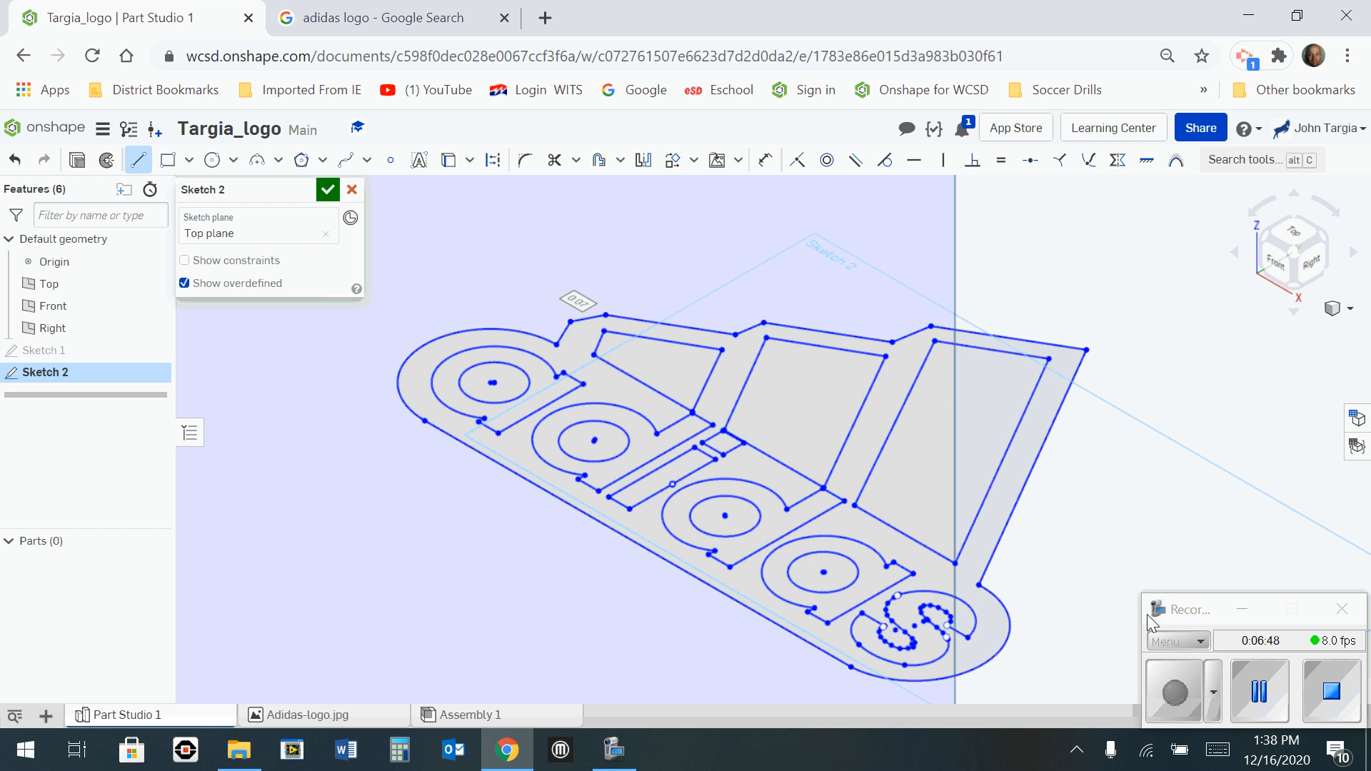
# Drop the stray line started beside the logo and accept Sketch 2.
pyautogui.click(1262, 676)
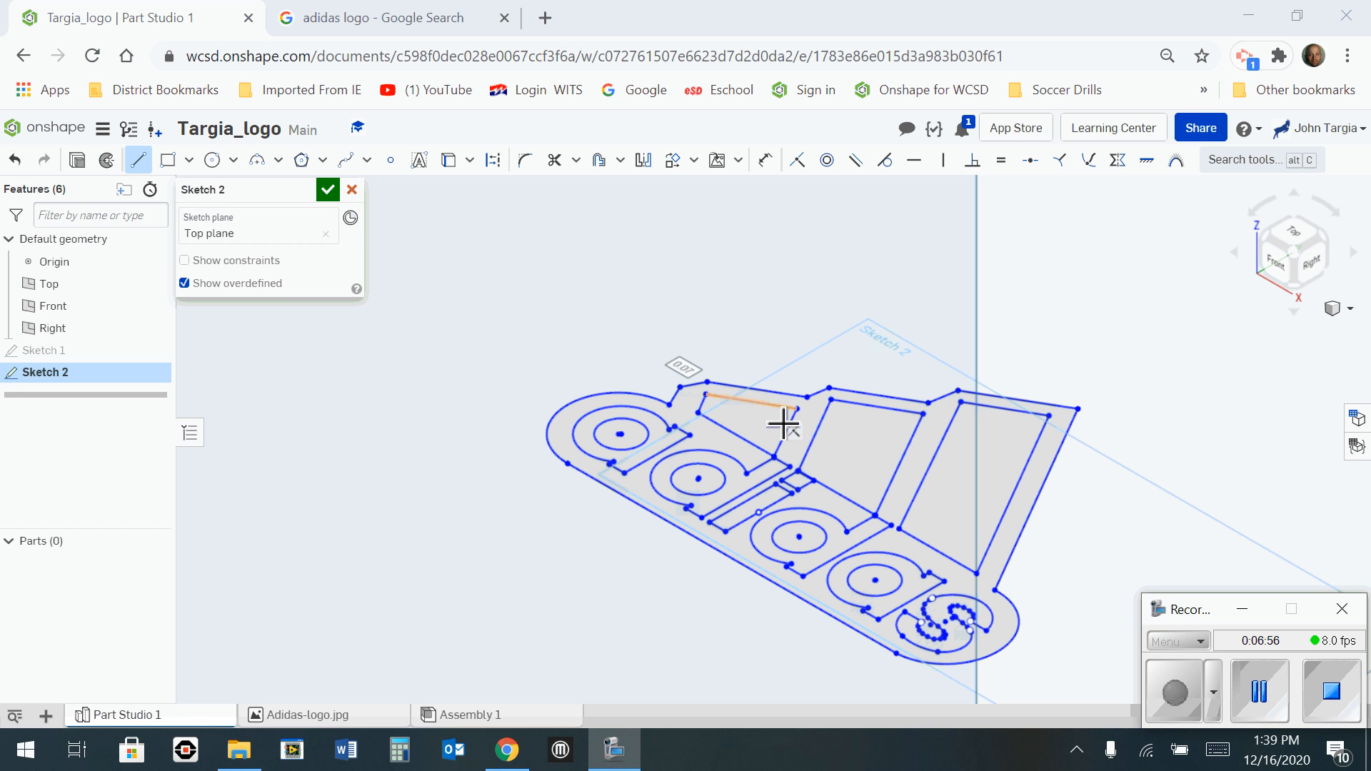
pyautogui.click(730, 361)
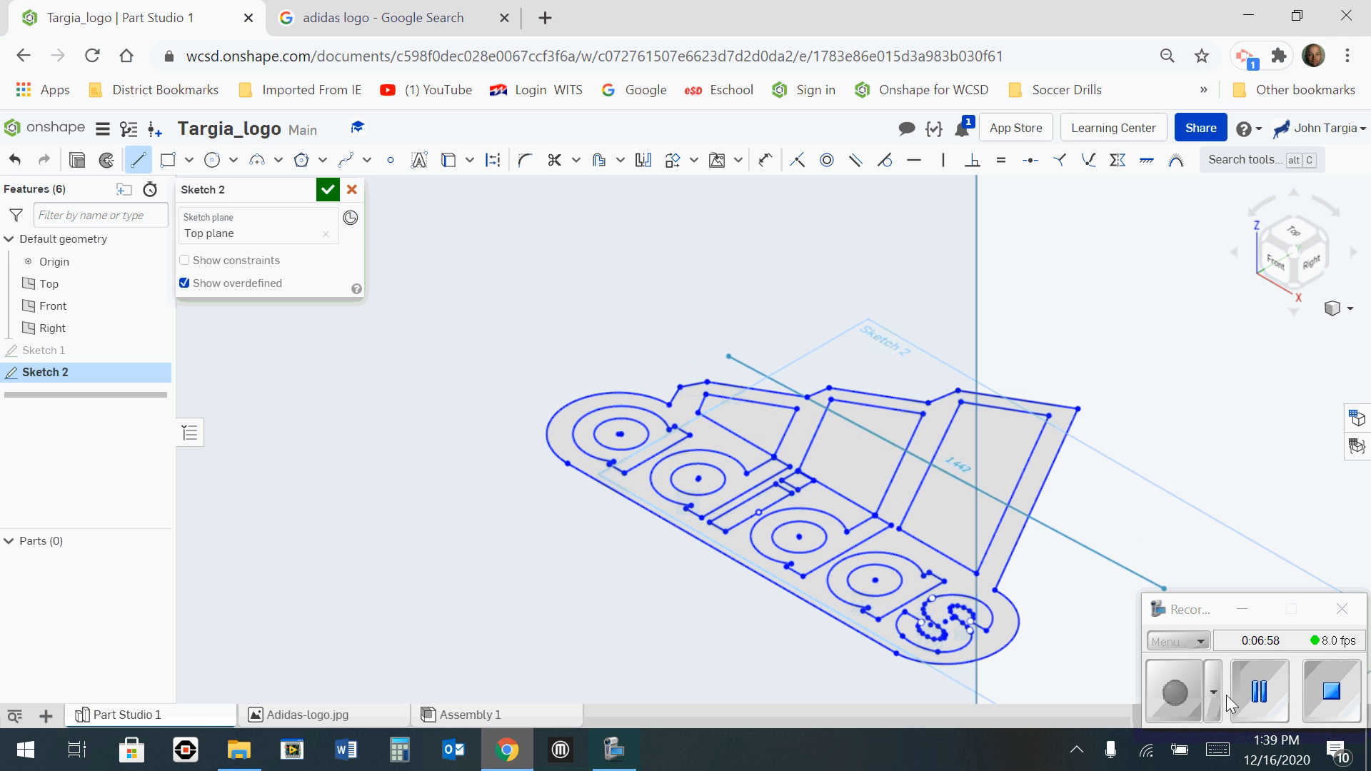
pyautogui.click(1270, 693)
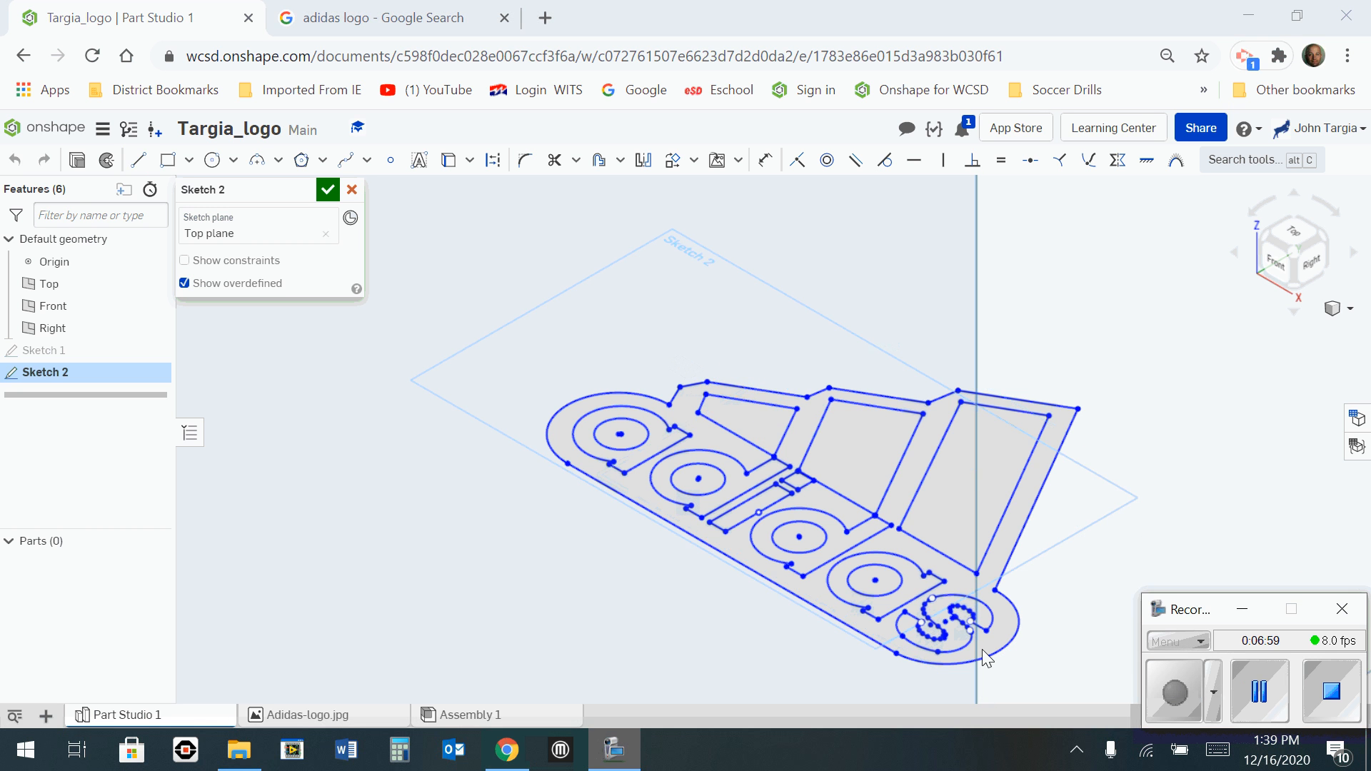
pyautogui.click(328, 191)
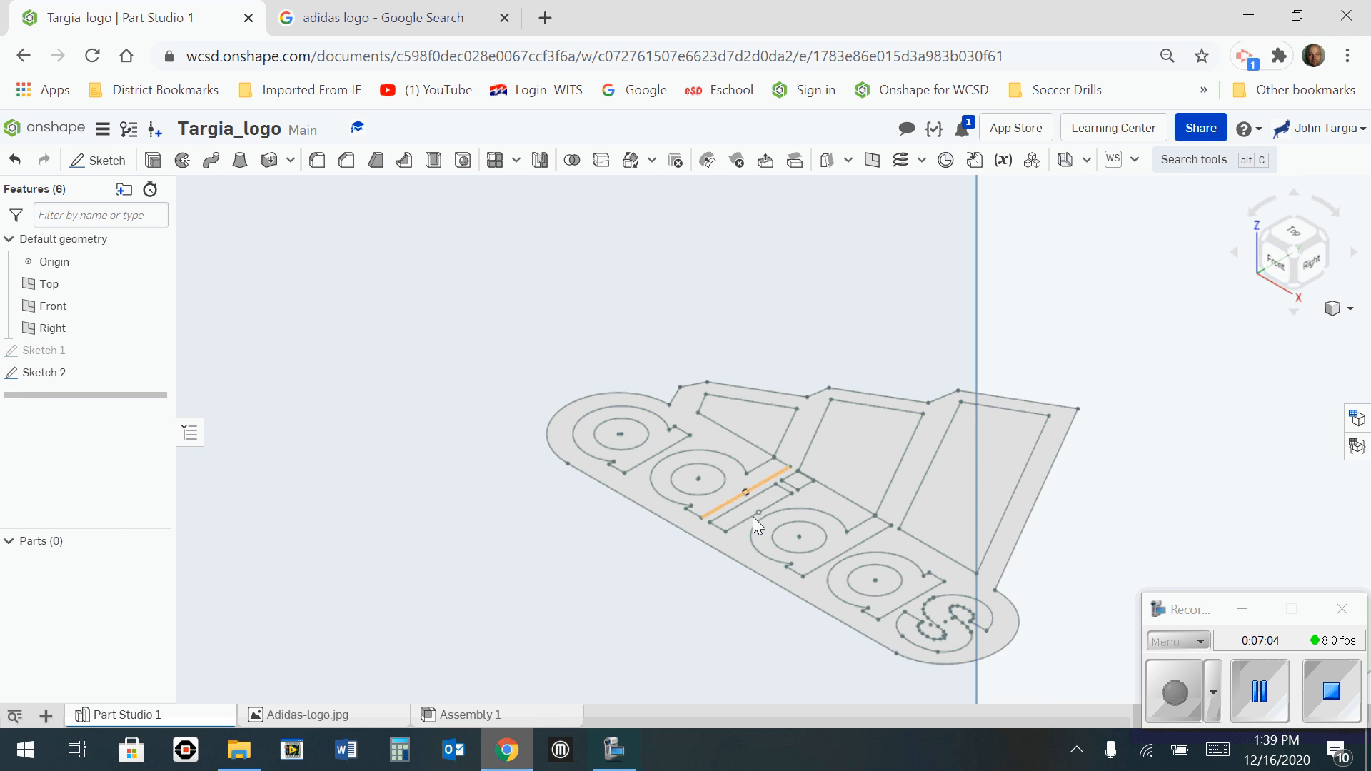
# Select the border region surrounding the stripes and letters, plus the inner circles of both "a" and both "d" letters.
pyautogui.scroll(3, 798, 477)
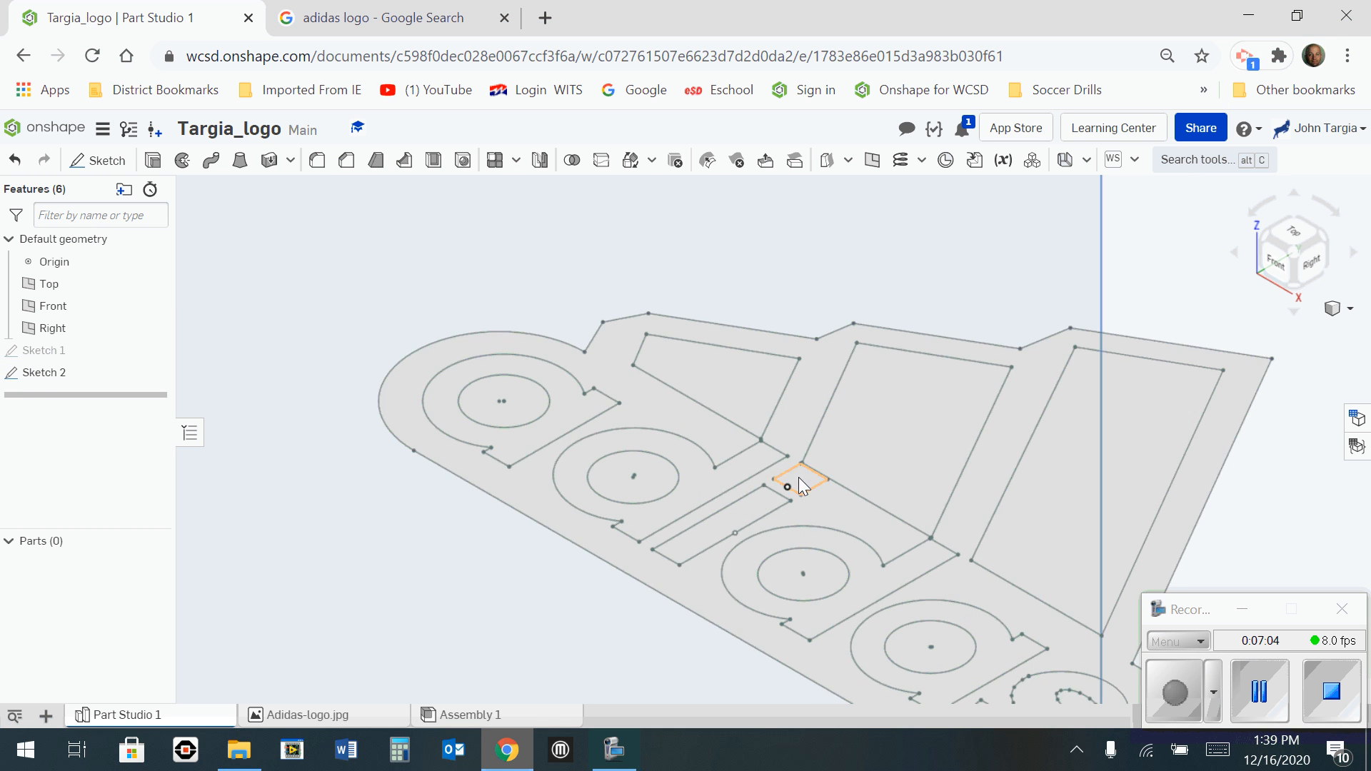
pyautogui.click(800, 402)
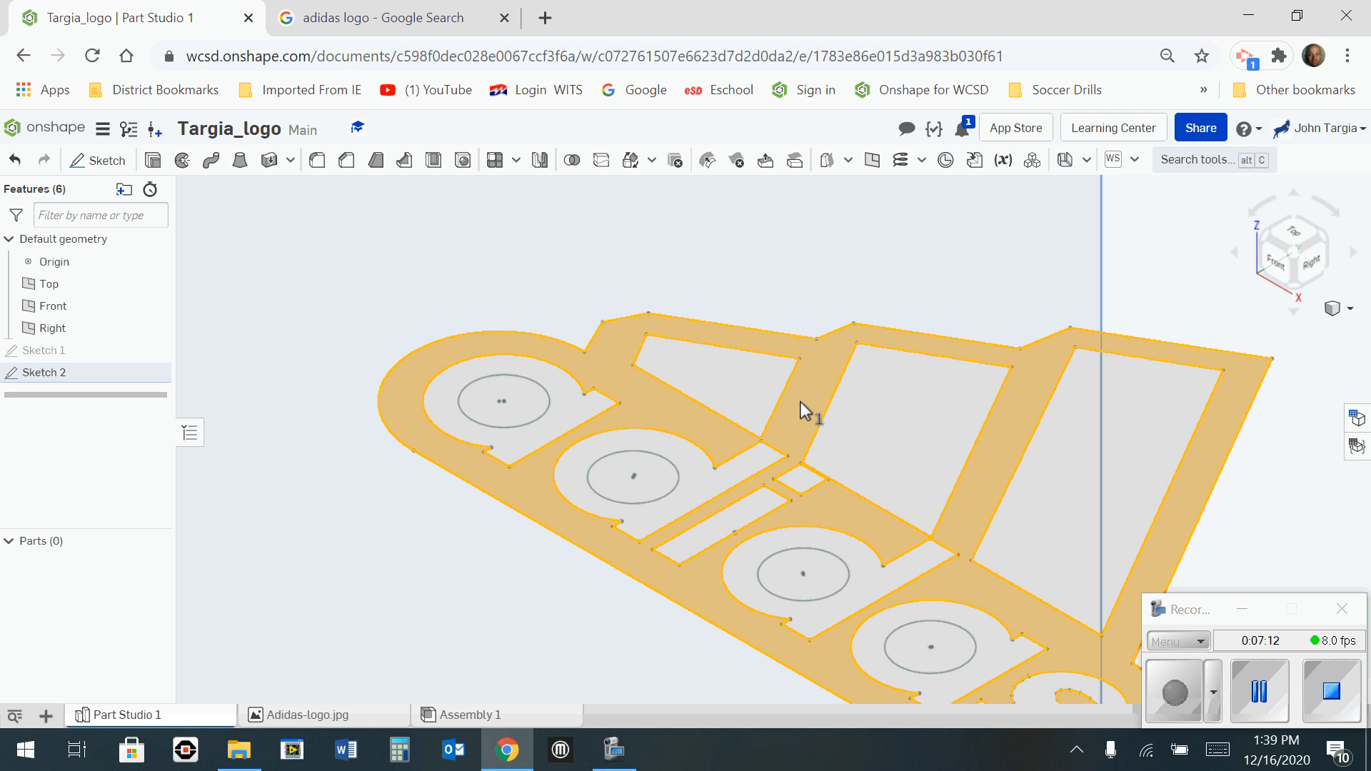
pyautogui.click(532, 419)
pyautogui.click(624, 477)
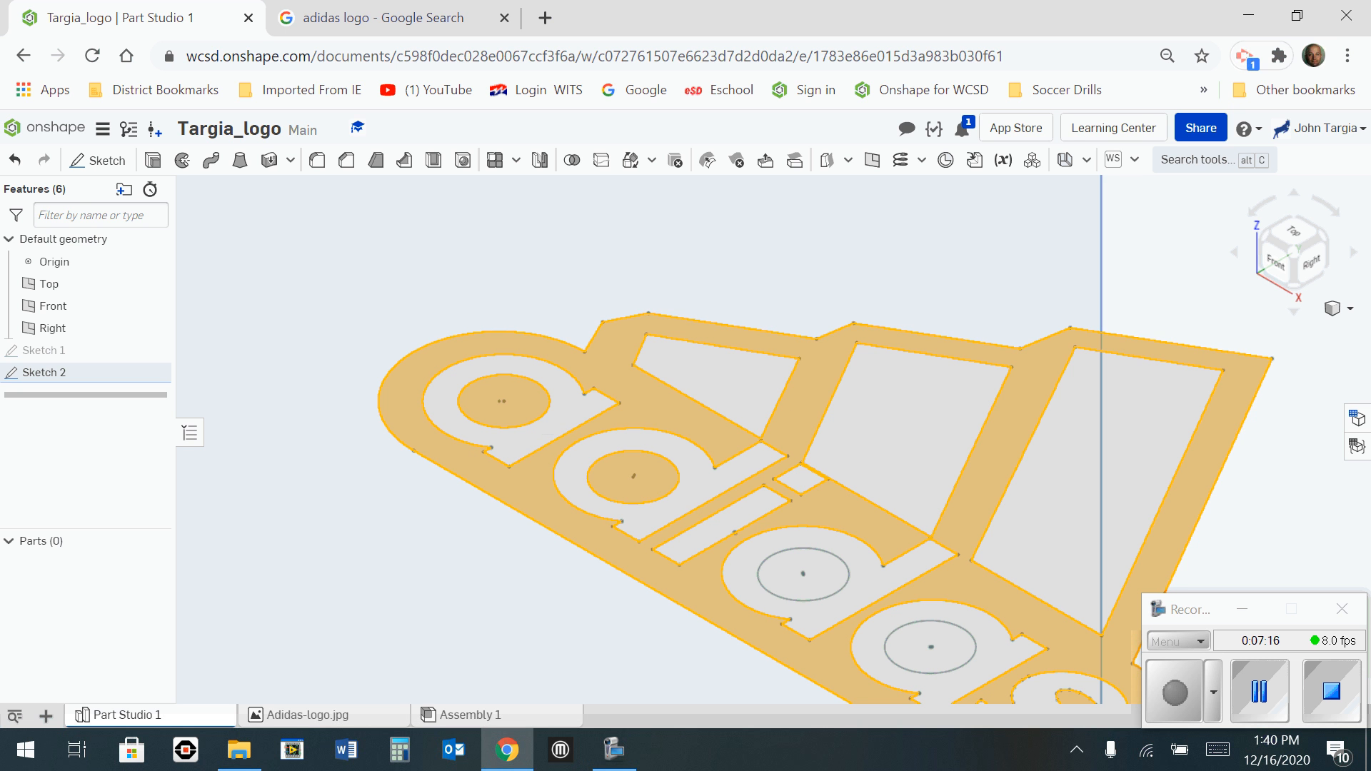
pyautogui.click(785, 573)
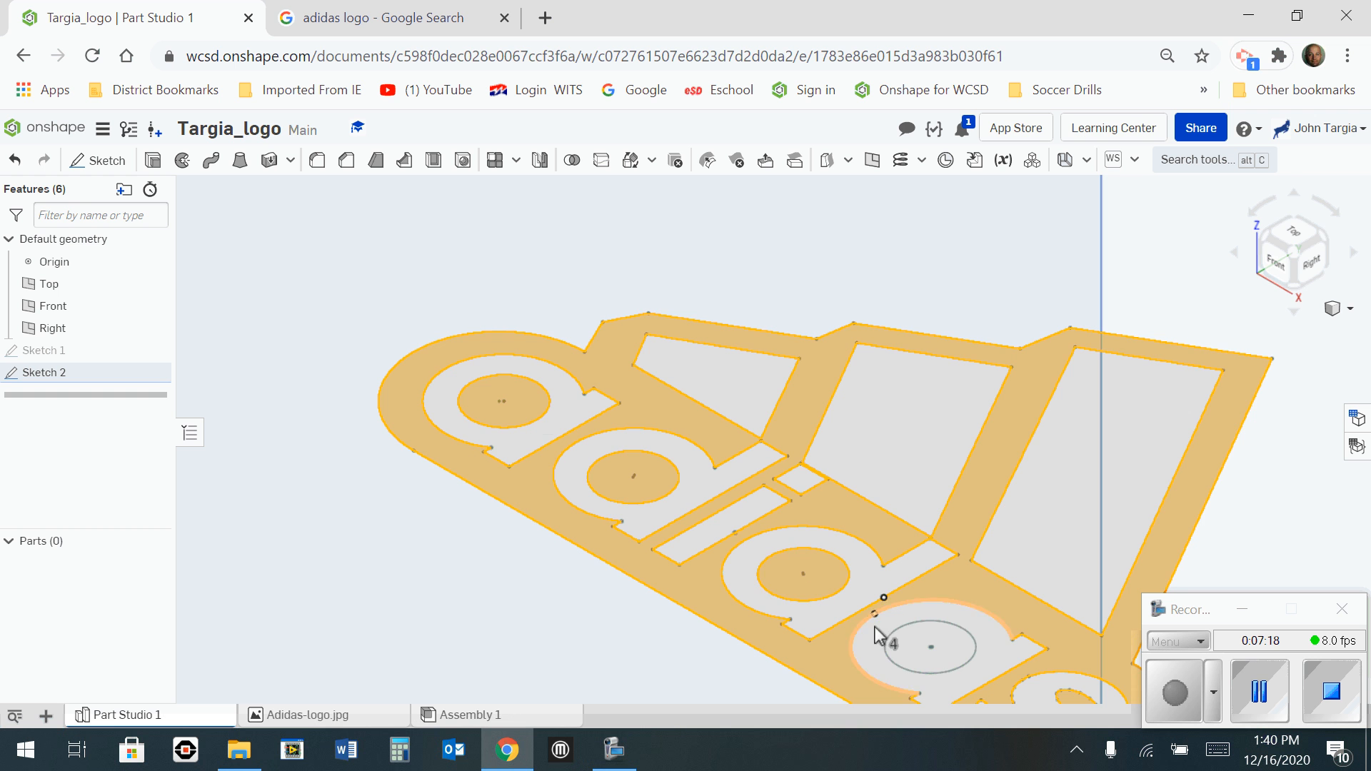
pyautogui.click(913, 661)
pyautogui.scroll(-5, 921, 646)
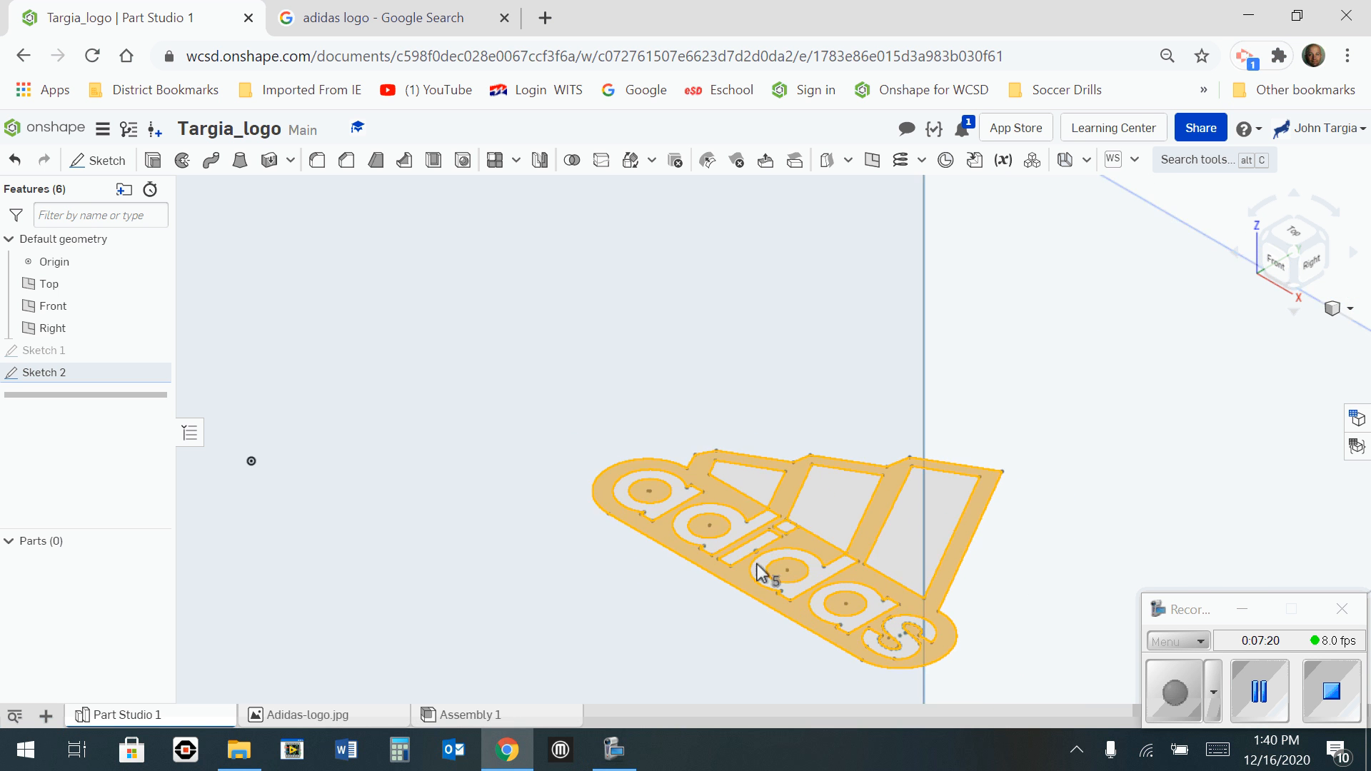
# Extrude the selected border region and inner letter circles as new solids with a blind depth of 1/8 in.
pyautogui.click(153, 160)
pyautogui.click(319, 380)
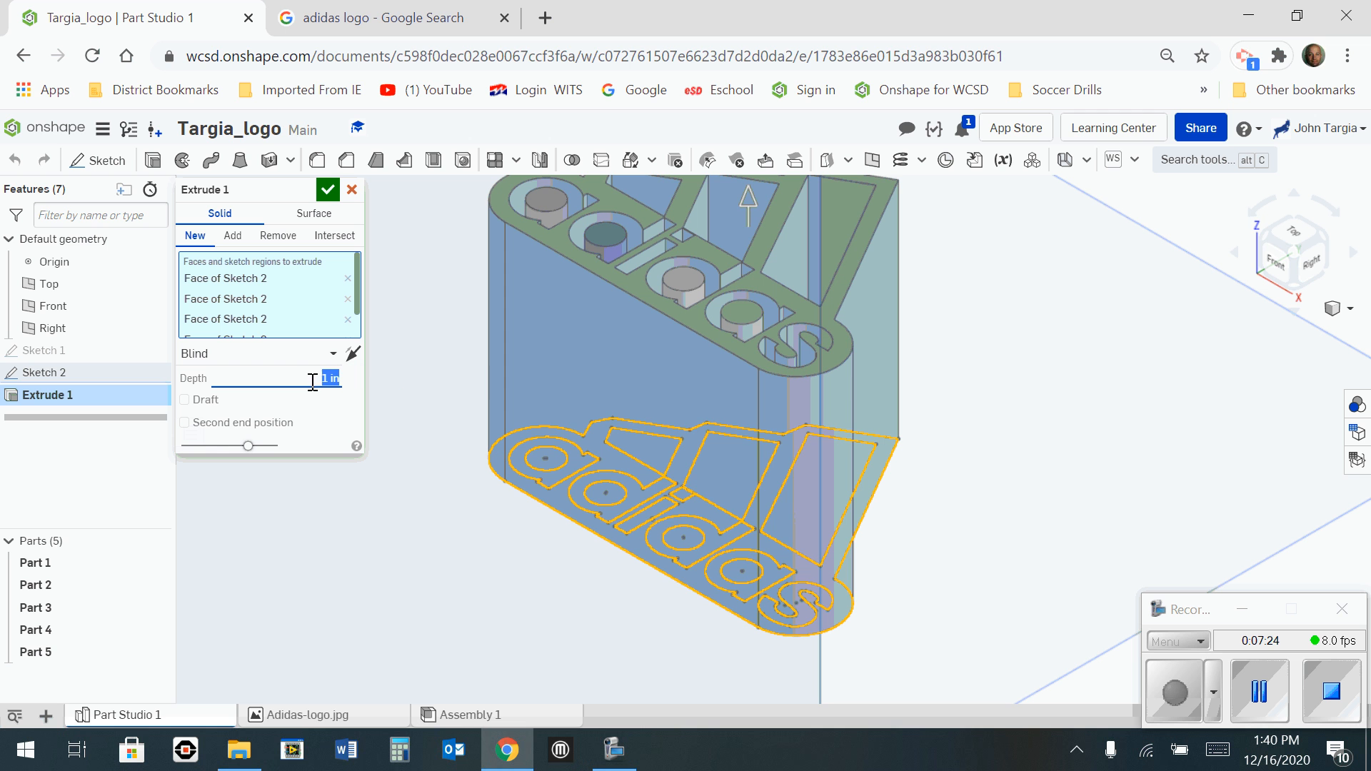
pyautogui.write('1')
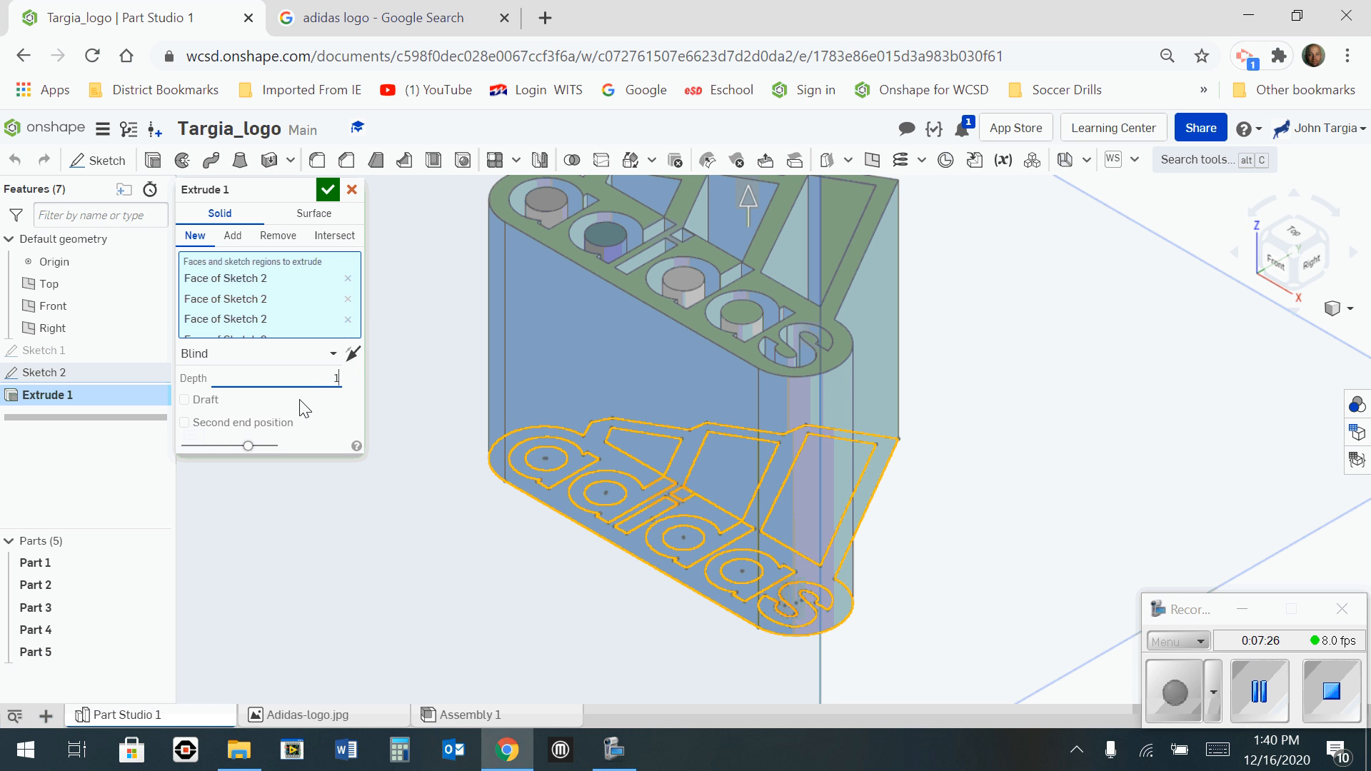
pyautogui.write('/8')
pyautogui.press('Return')
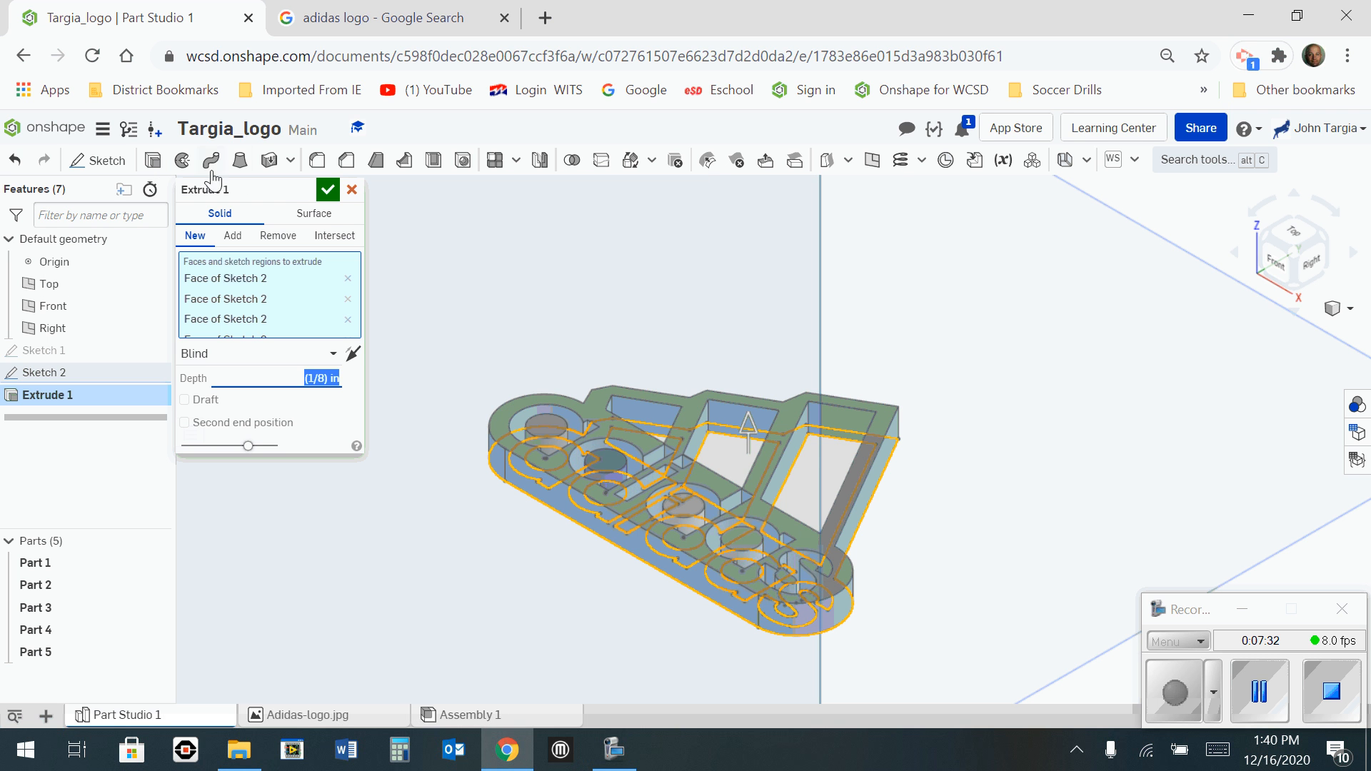
pyautogui.click(329, 193)
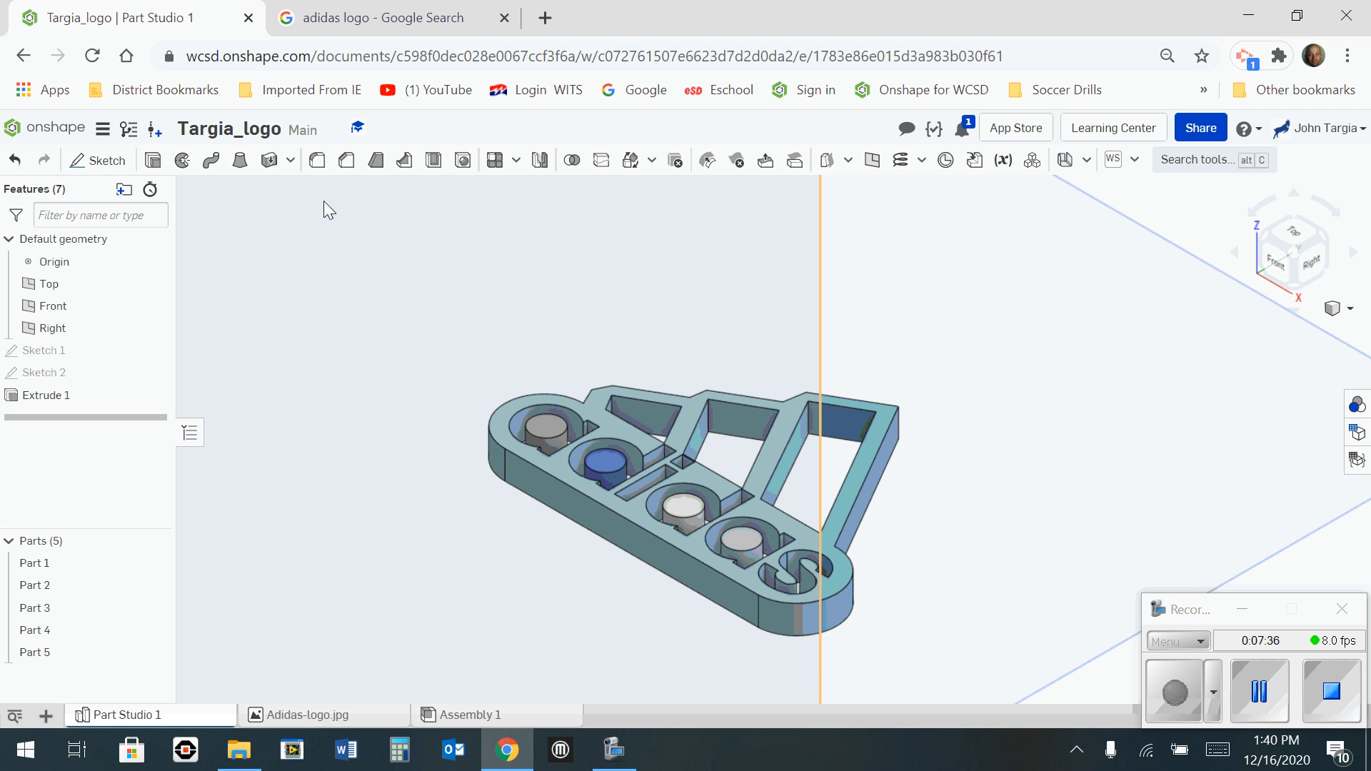
# Reopen Sketch 2 for editing and select the three stripe regions.
pyautogui.doubleClick(57, 373)
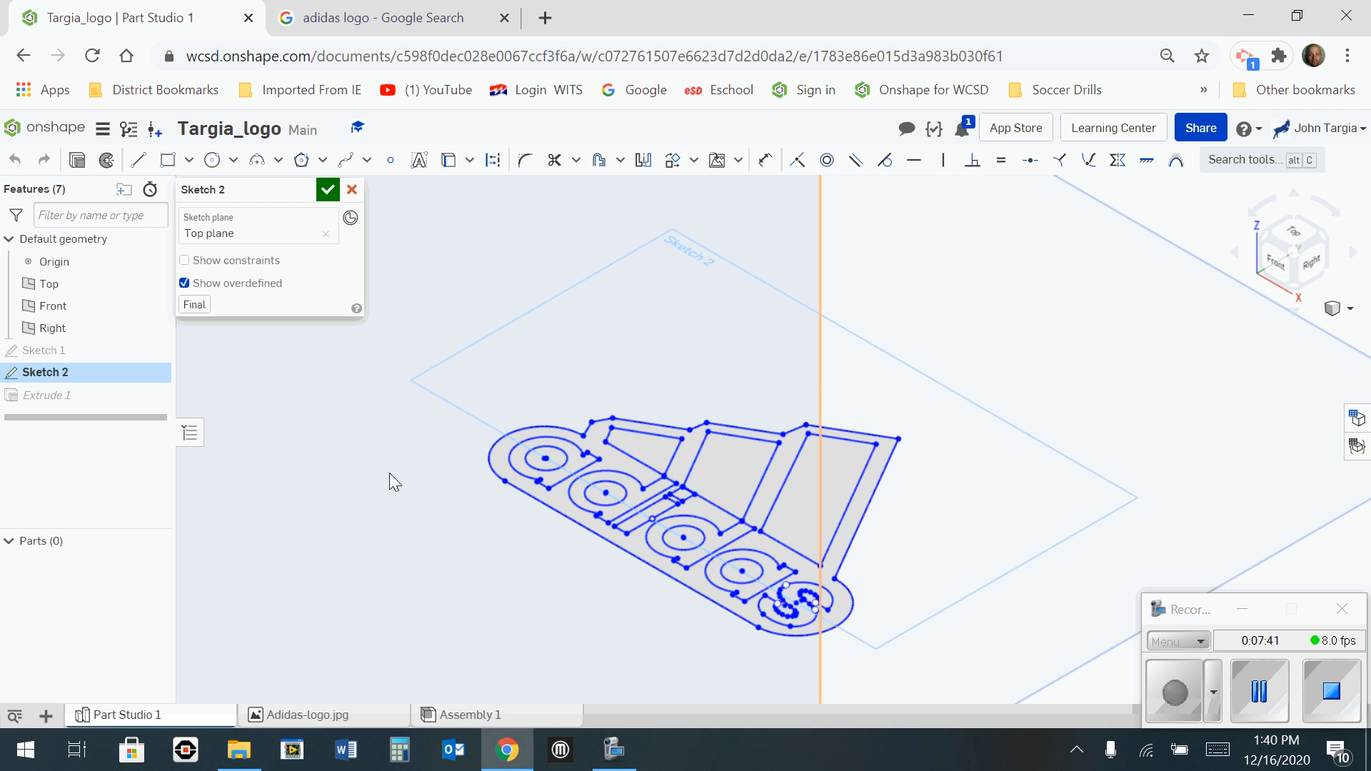
pyautogui.click(659, 450)
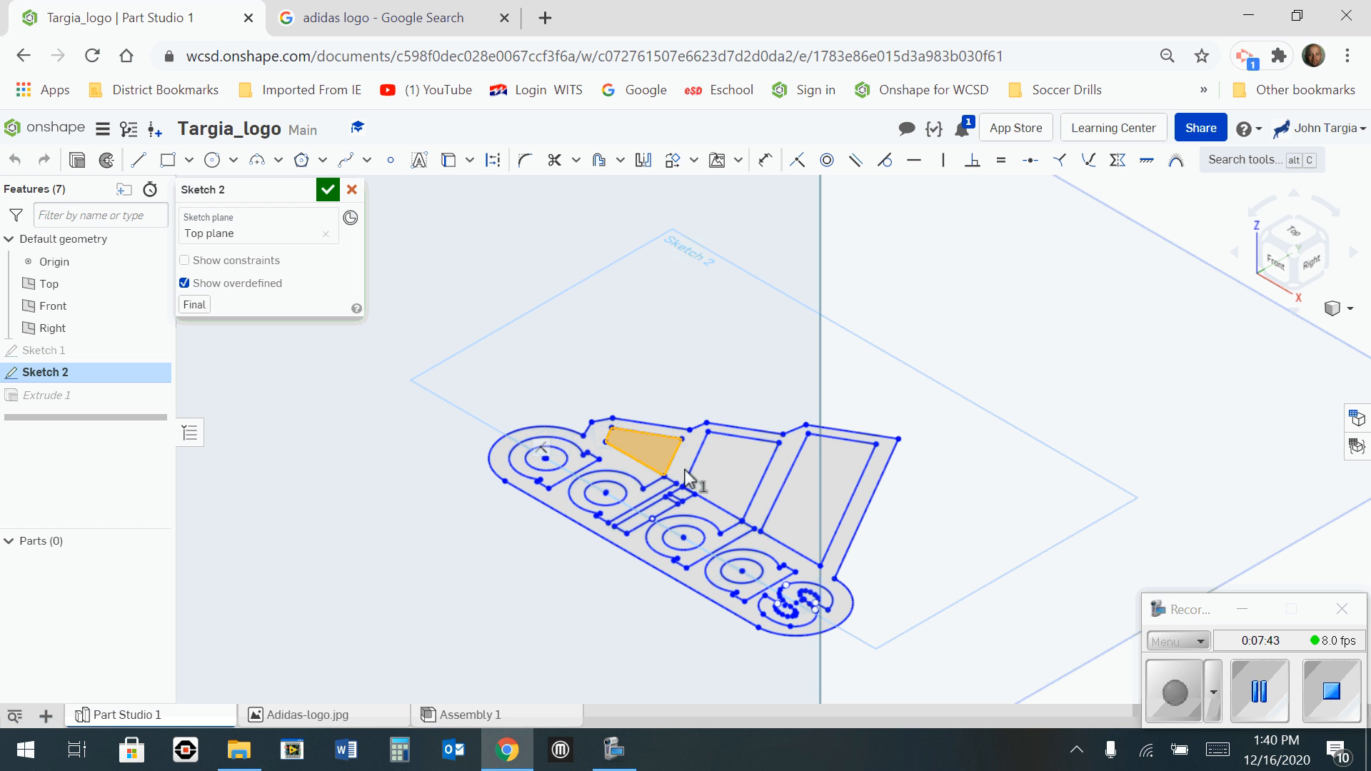
pyautogui.click(726, 482)
pyautogui.click(809, 505)
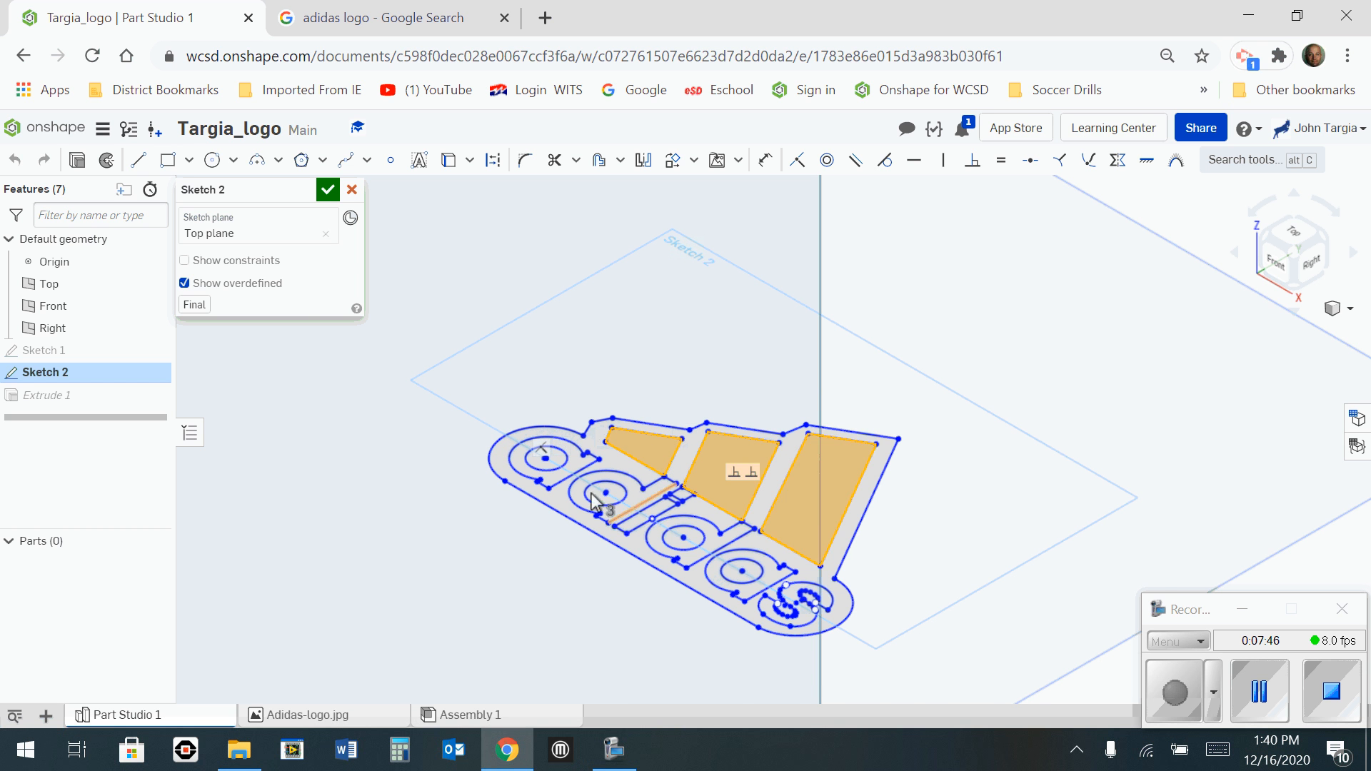
# Add the ring-shaped bodies of both "a" and both "d" letters, the stem and dot of the "i", and the "s" to the selection.
pyautogui.scroll(5, 591, 491)
pyautogui.click(566, 441)
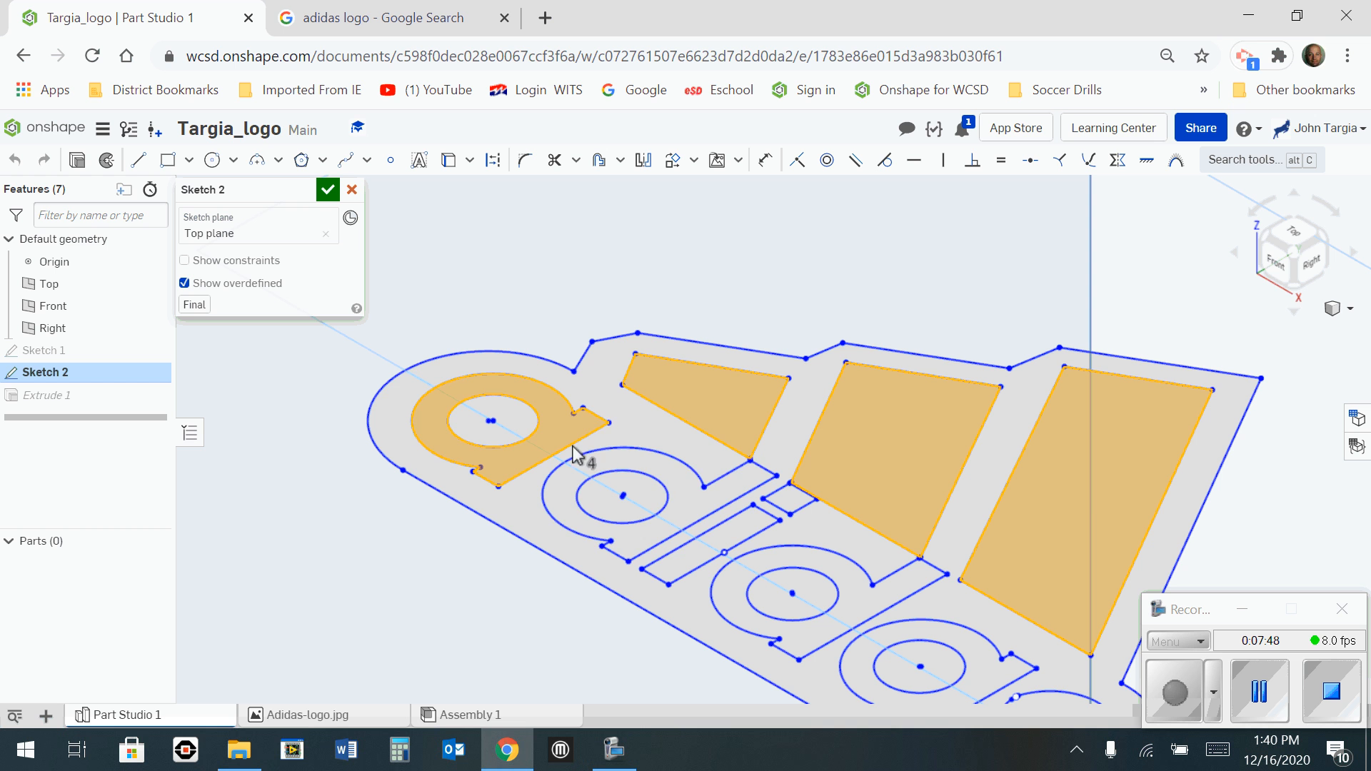
pyautogui.click(667, 481)
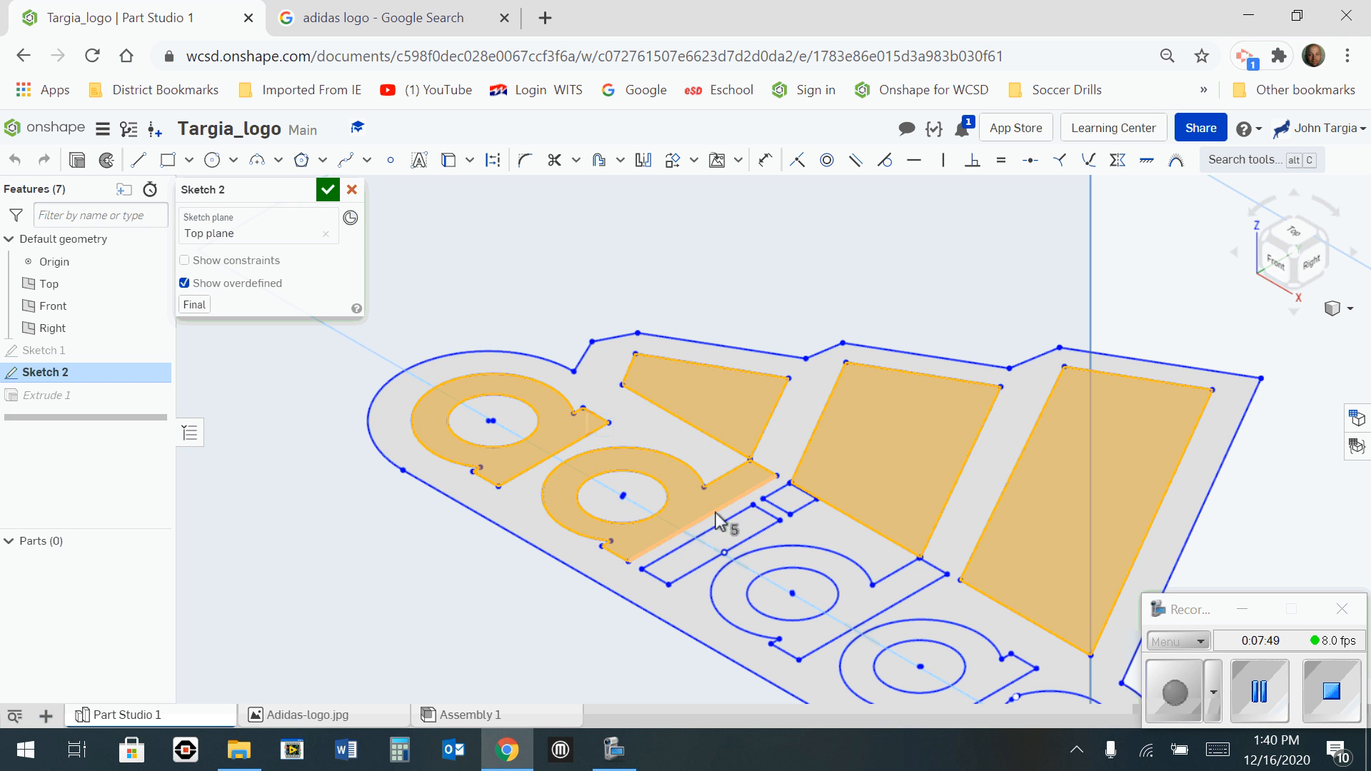
pyautogui.click(735, 542)
pyautogui.click(792, 509)
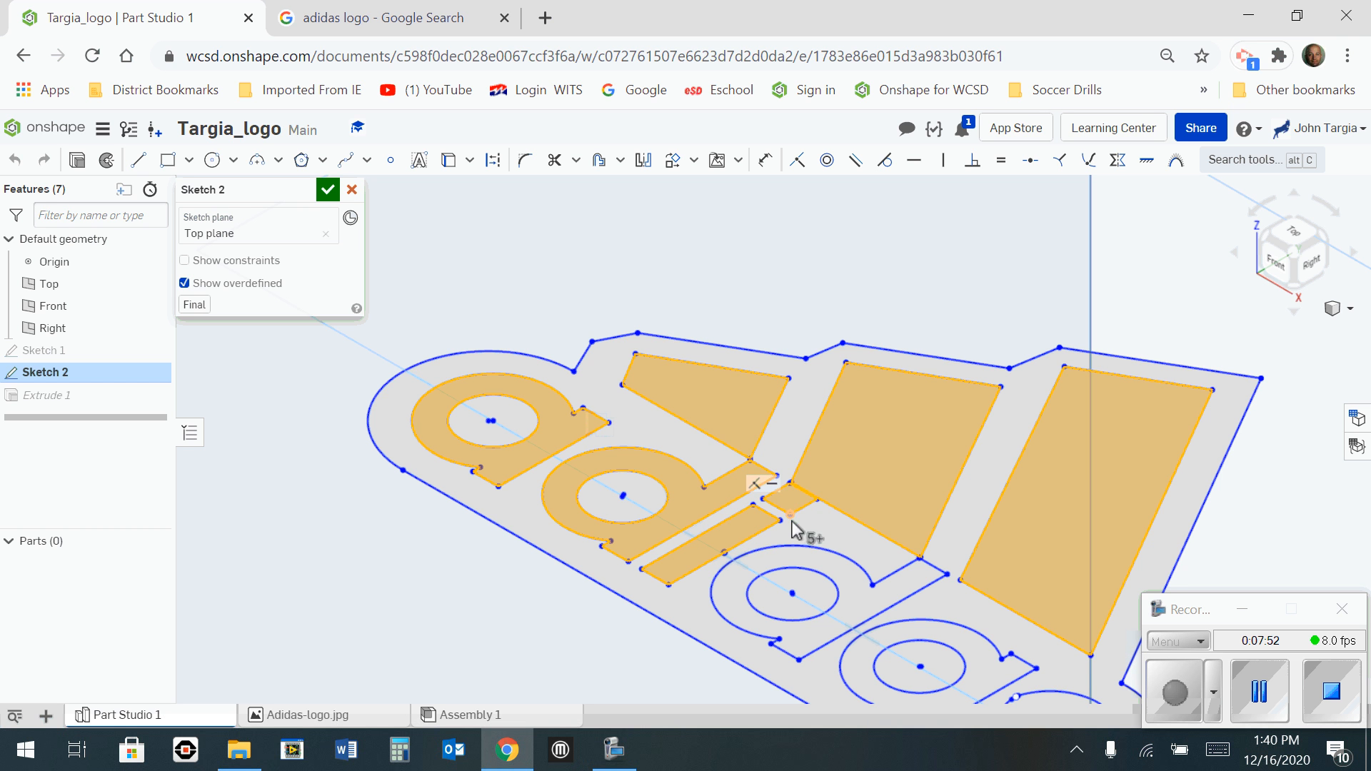
pyautogui.click(826, 566)
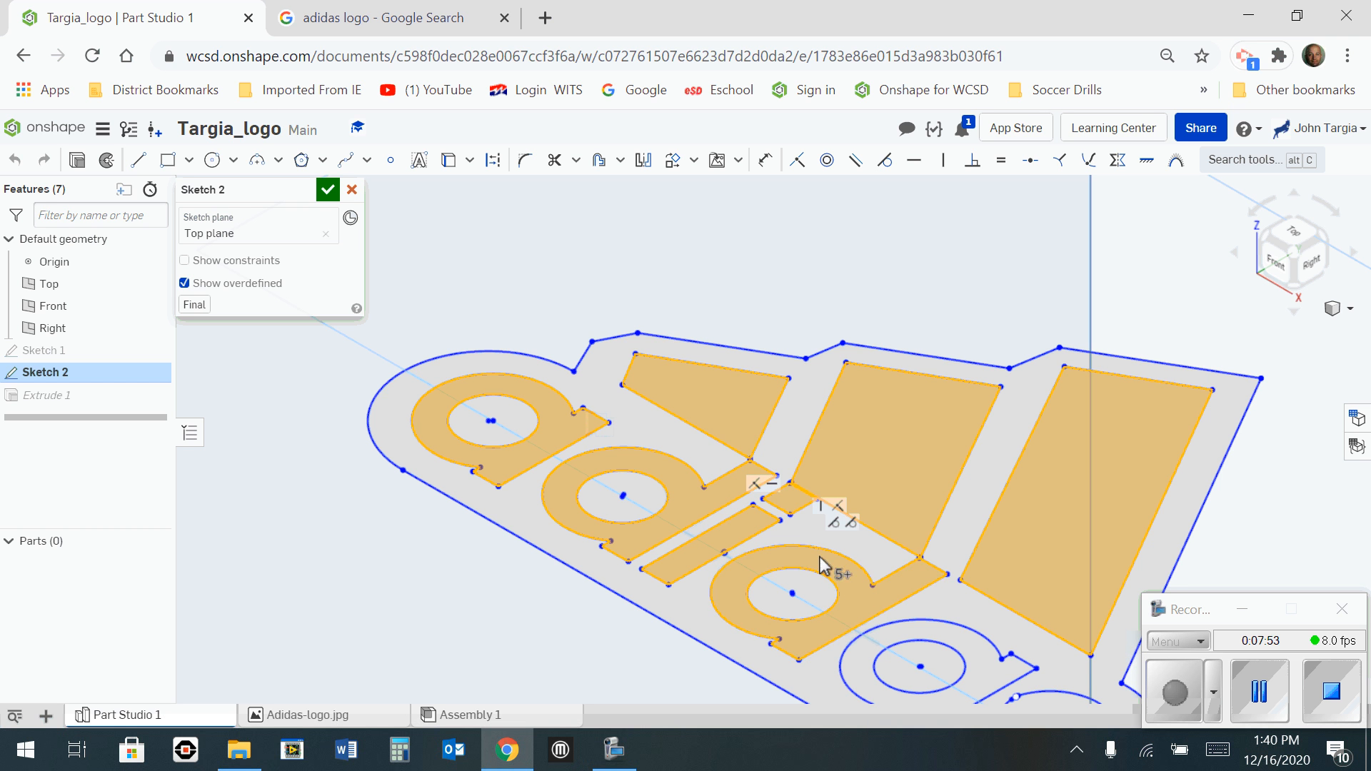
pyautogui.click(946, 648)
pyautogui.moveTo(950, 648); pyautogui.dragTo(662, 429, button='middle')
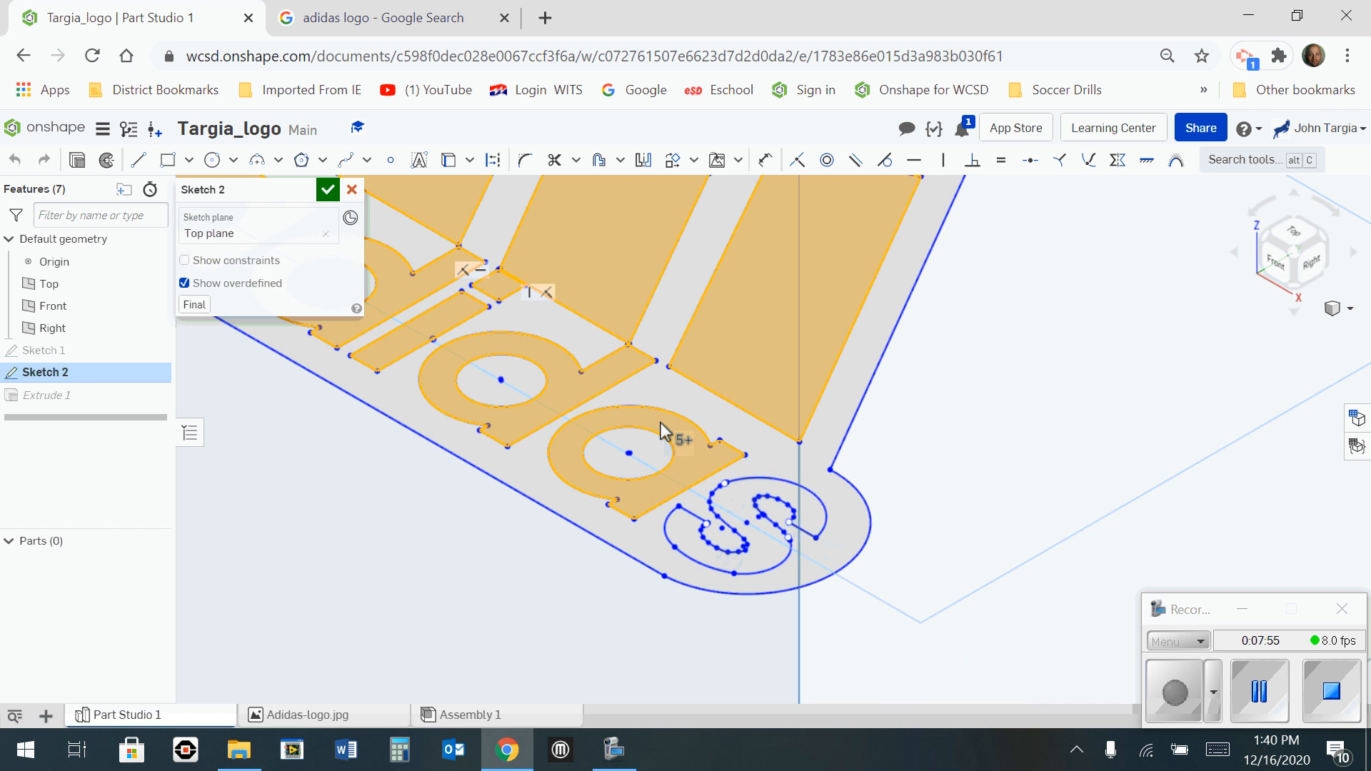
pyautogui.click(748, 506)
pyautogui.scroll(-3, 638, 433)
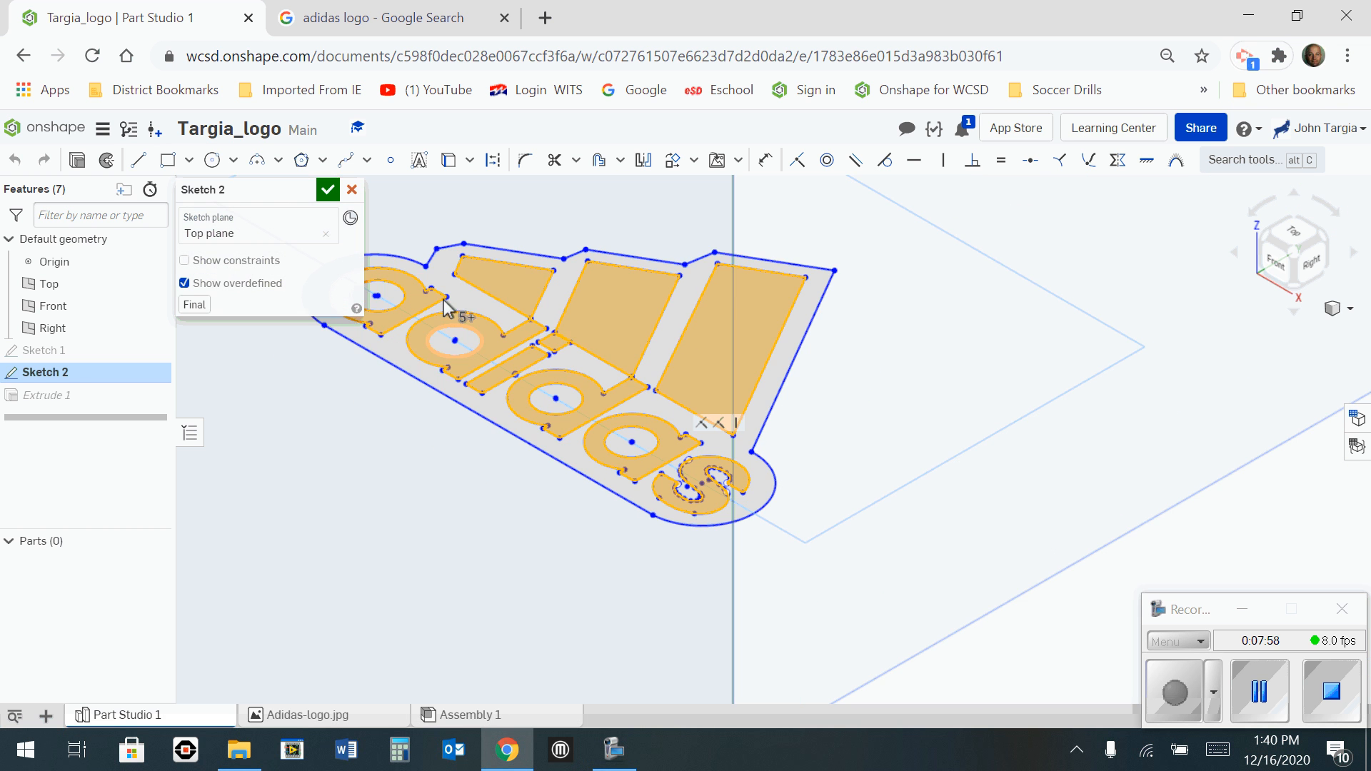
# Extrude the selected stripes and letters as new solids with a blind depth of 3/16 in.
pyautogui.click(79, 163)
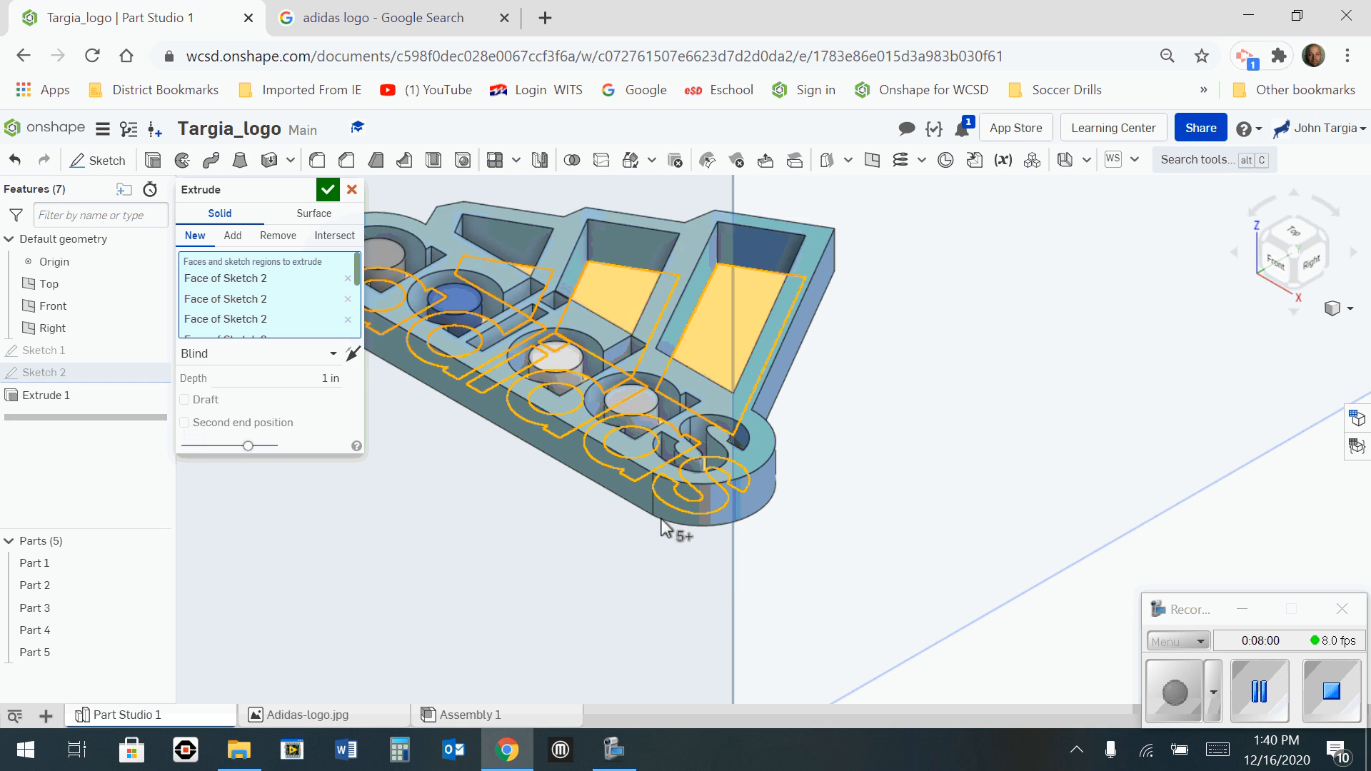
pyautogui.click(308, 381)
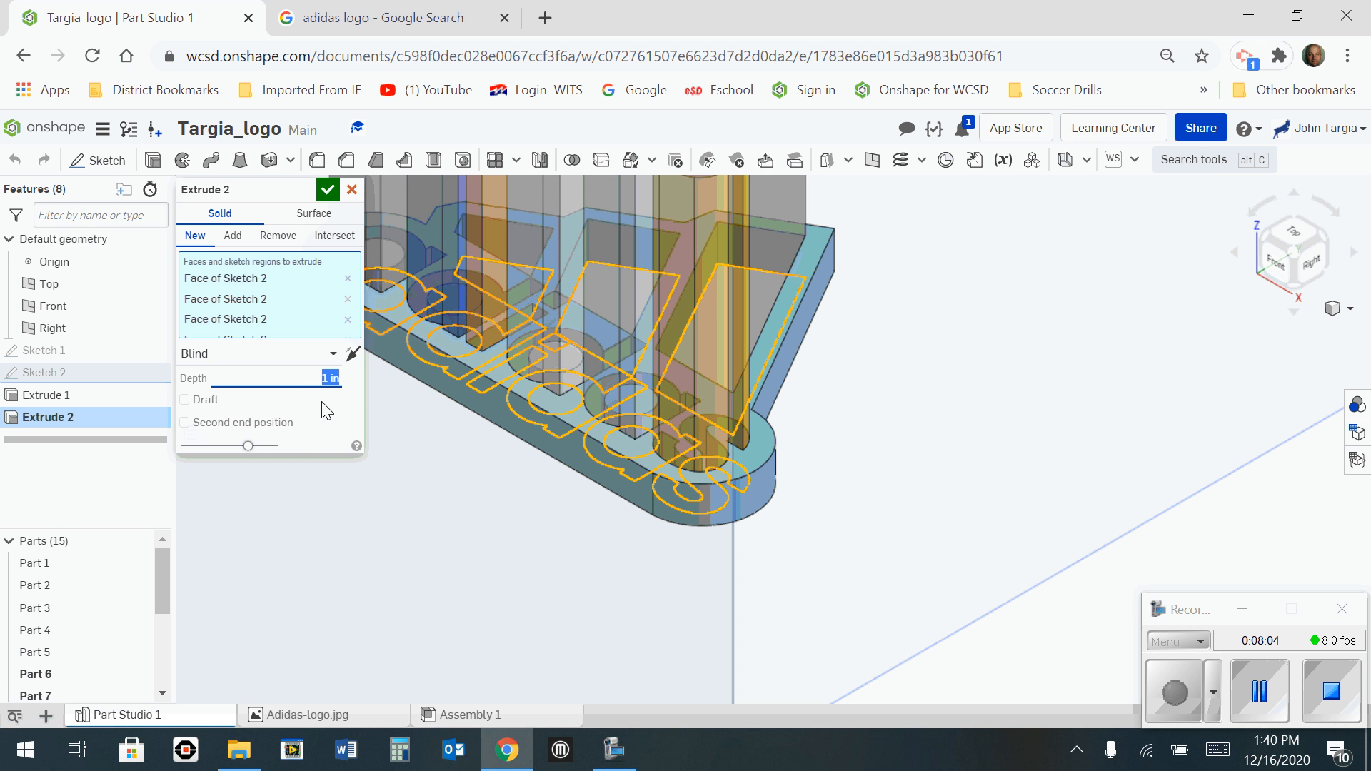
pyautogui.write('3/16')
pyautogui.press('Return')
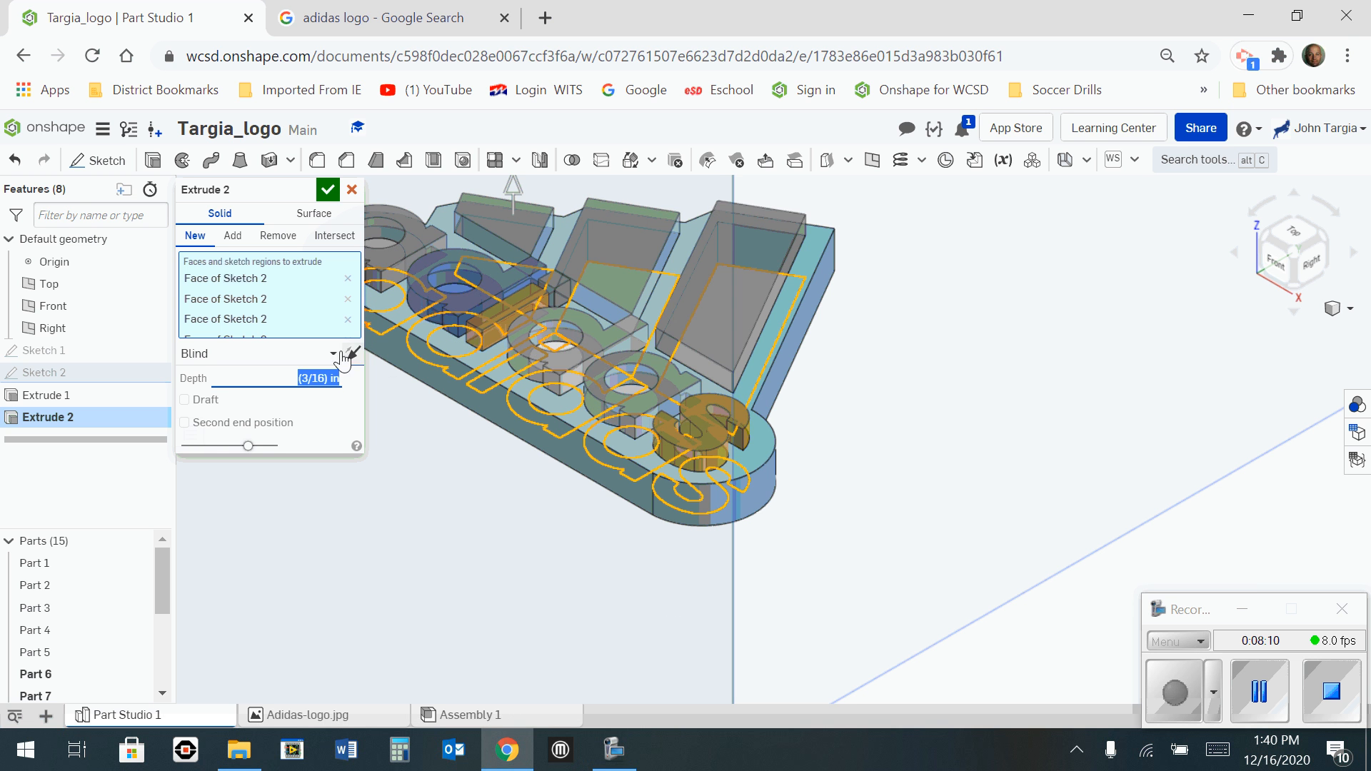
pyautogui.click(328, 190)
pyautogui.moveTo(580, 368); pyautogui.dragTo(730, 549, button='right')
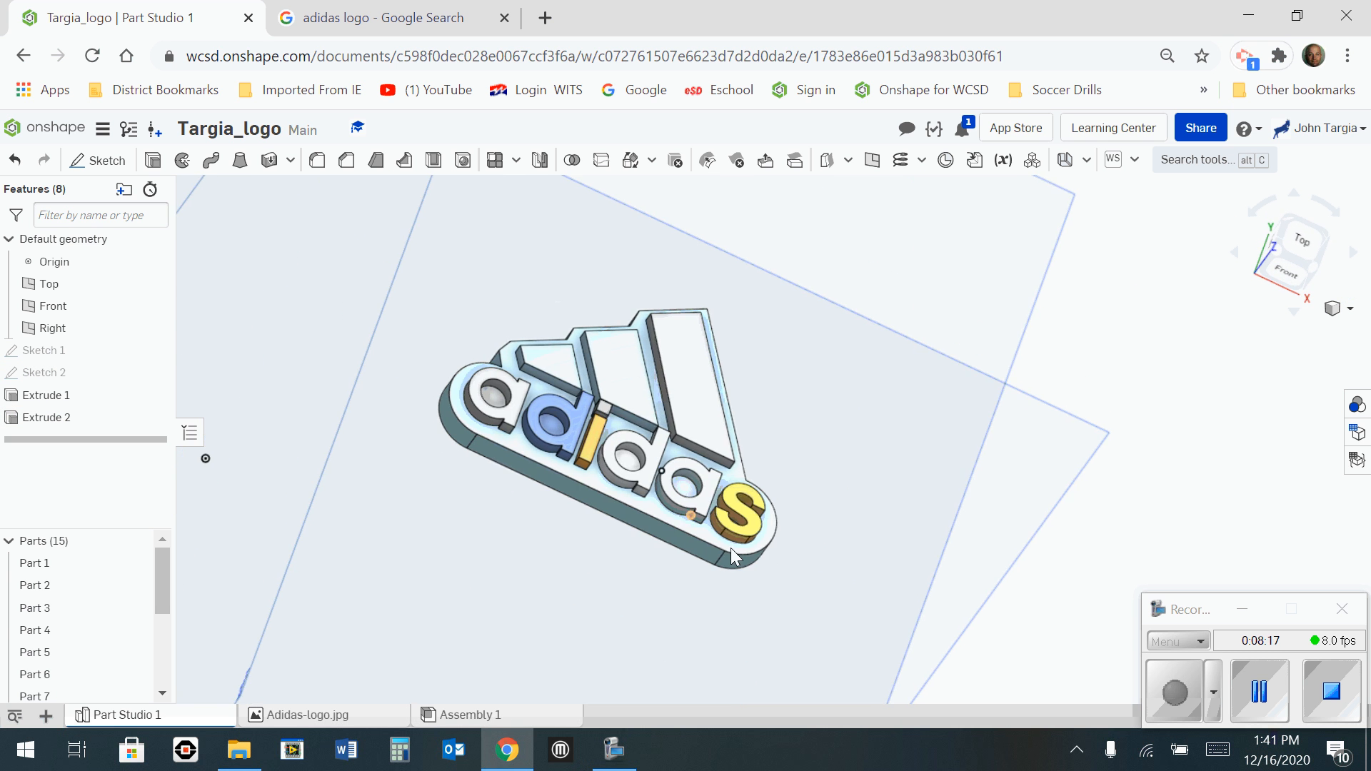
pyautogui.click(1264, 688)
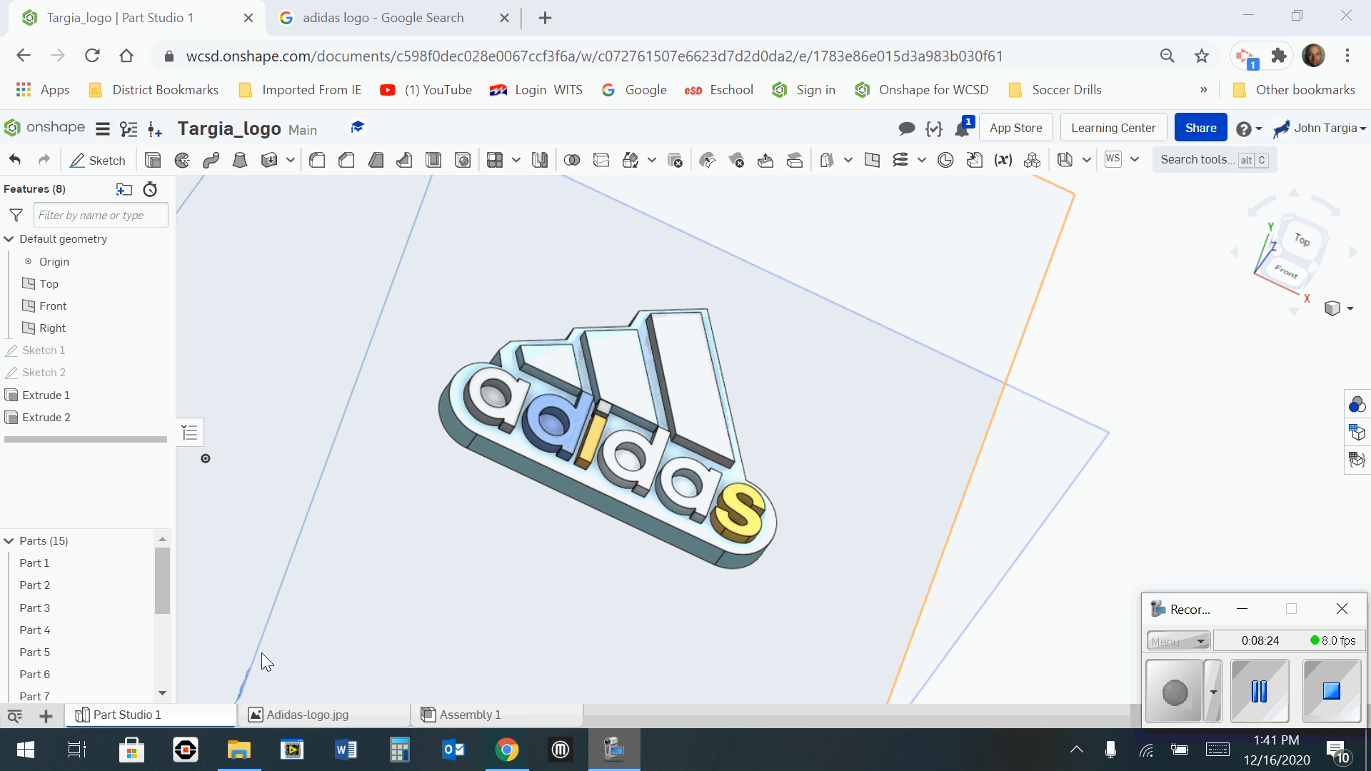
# Export Part Studio 1 as a binary STL in millimetres, named "blue_" plus the owner's lowercase surname, and save it to the Desktop.
pyautogui.moveTo(135, 718)
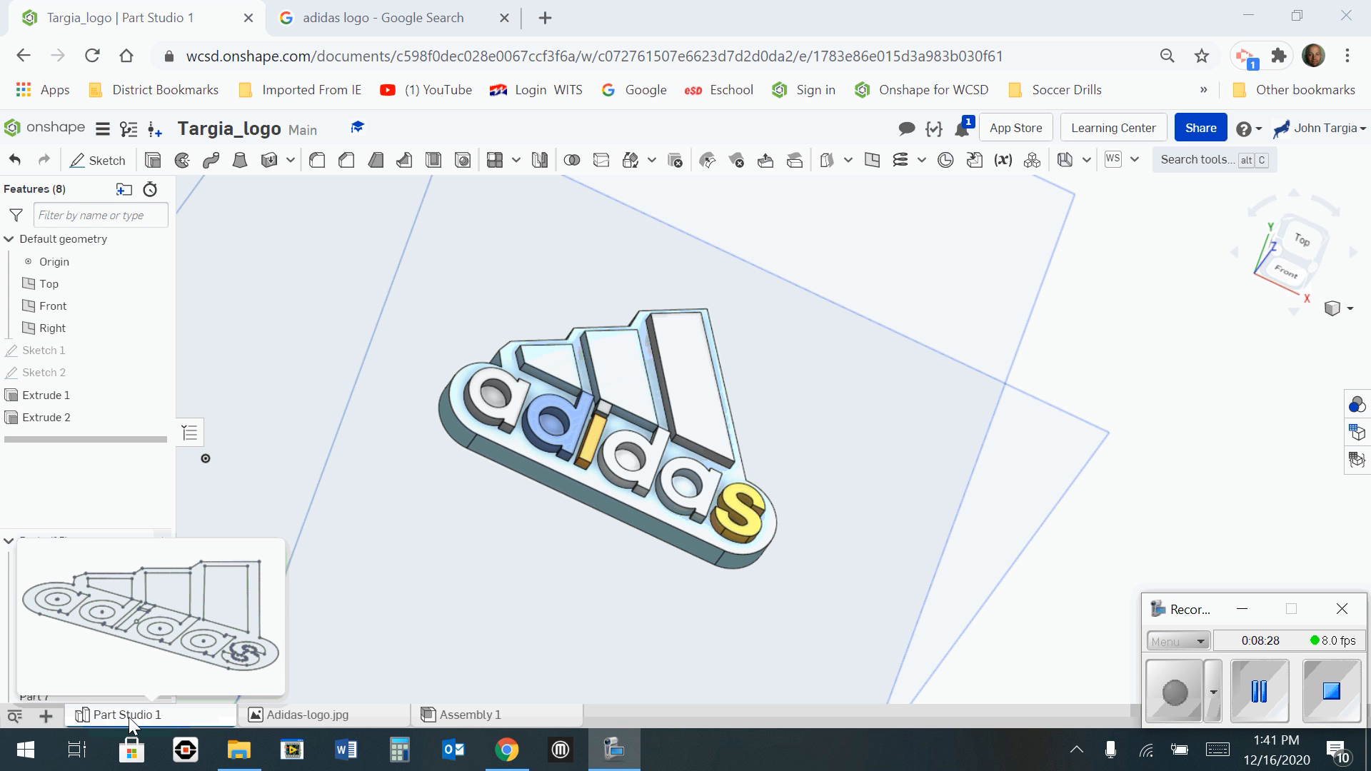
pyautogui.rightClick(142, 715)
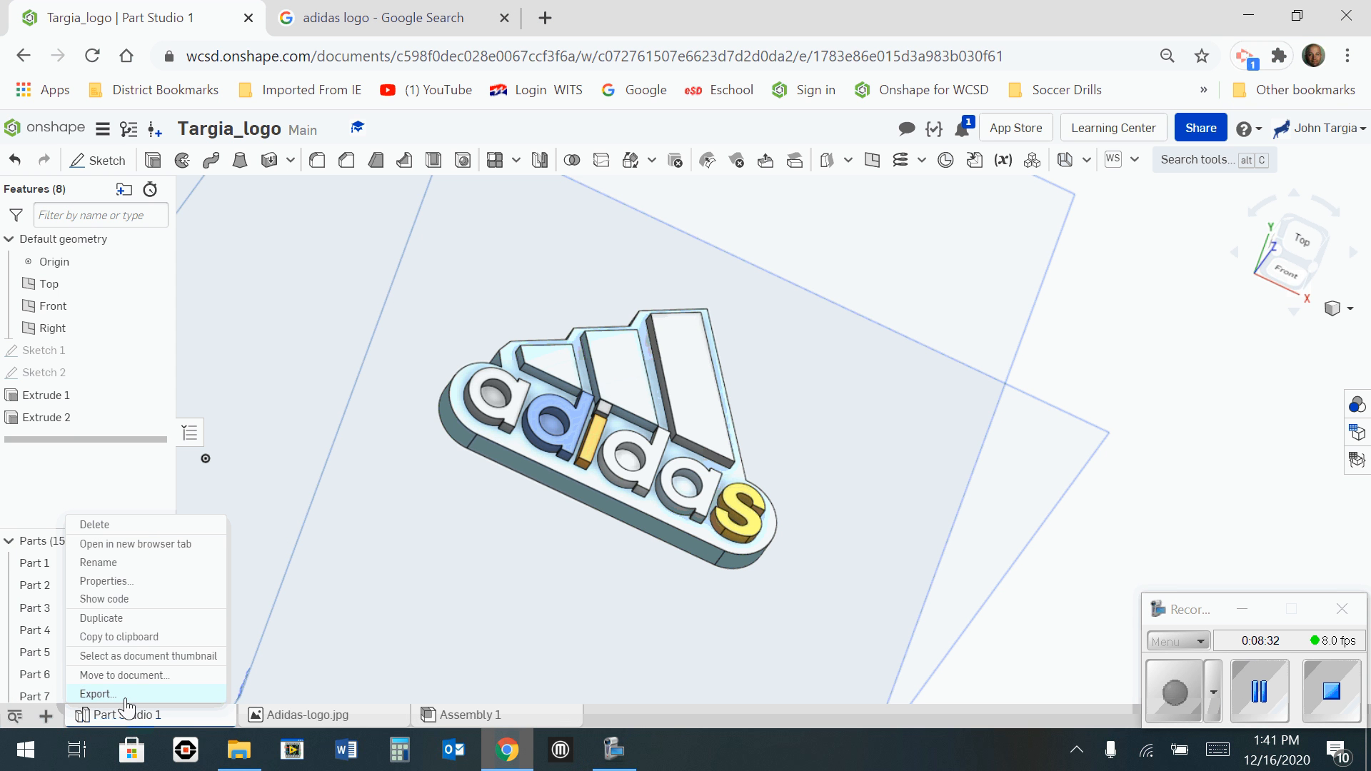
pyautogui.click(126, 694)
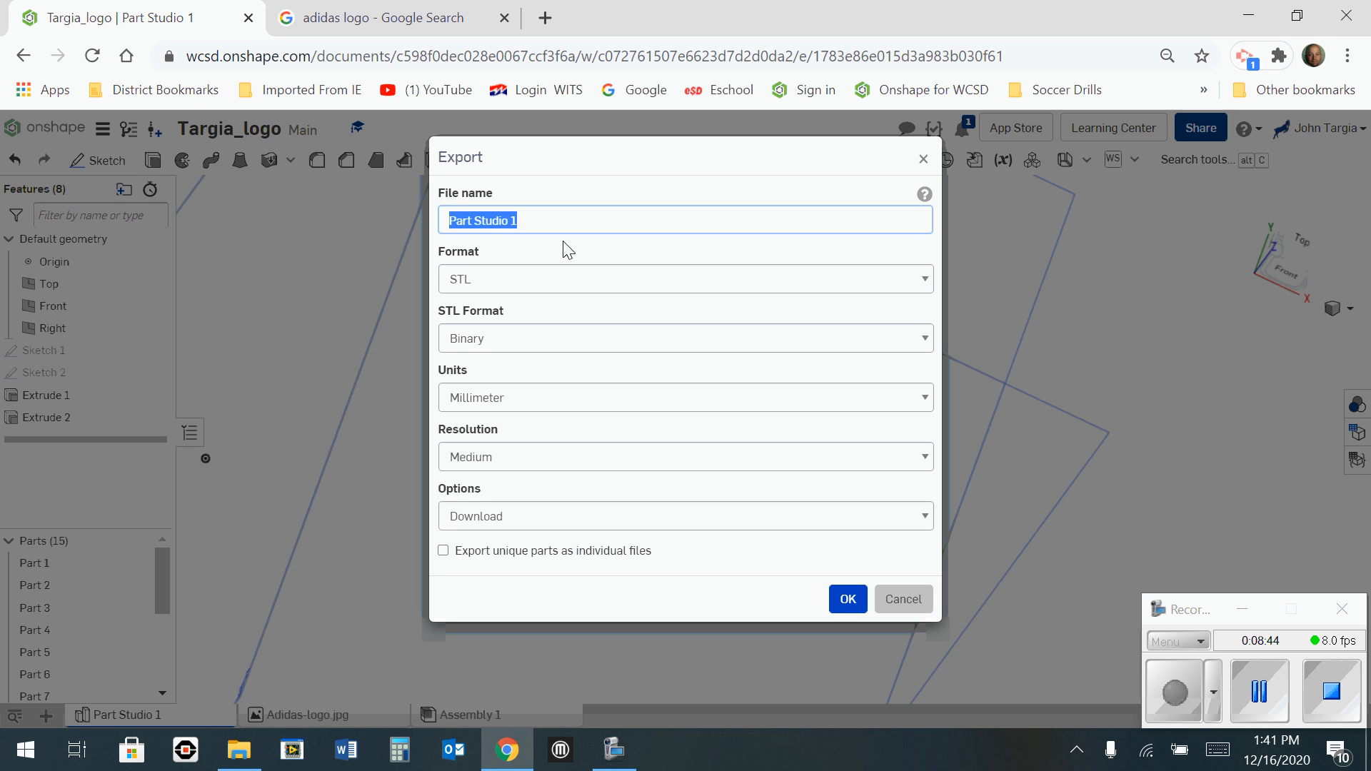
pyautogui.write('blue')
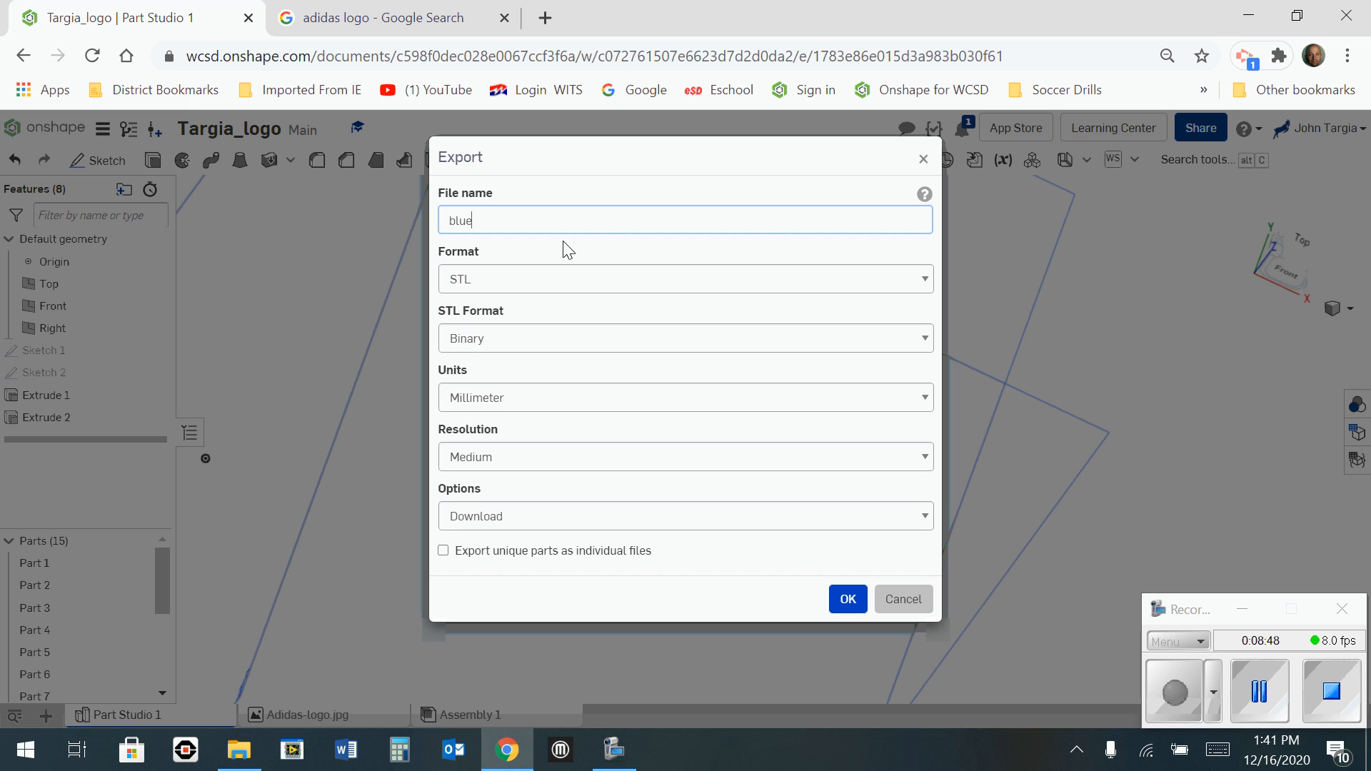
pyautogui.write('_targia')
pyautogui.click(853, 601)
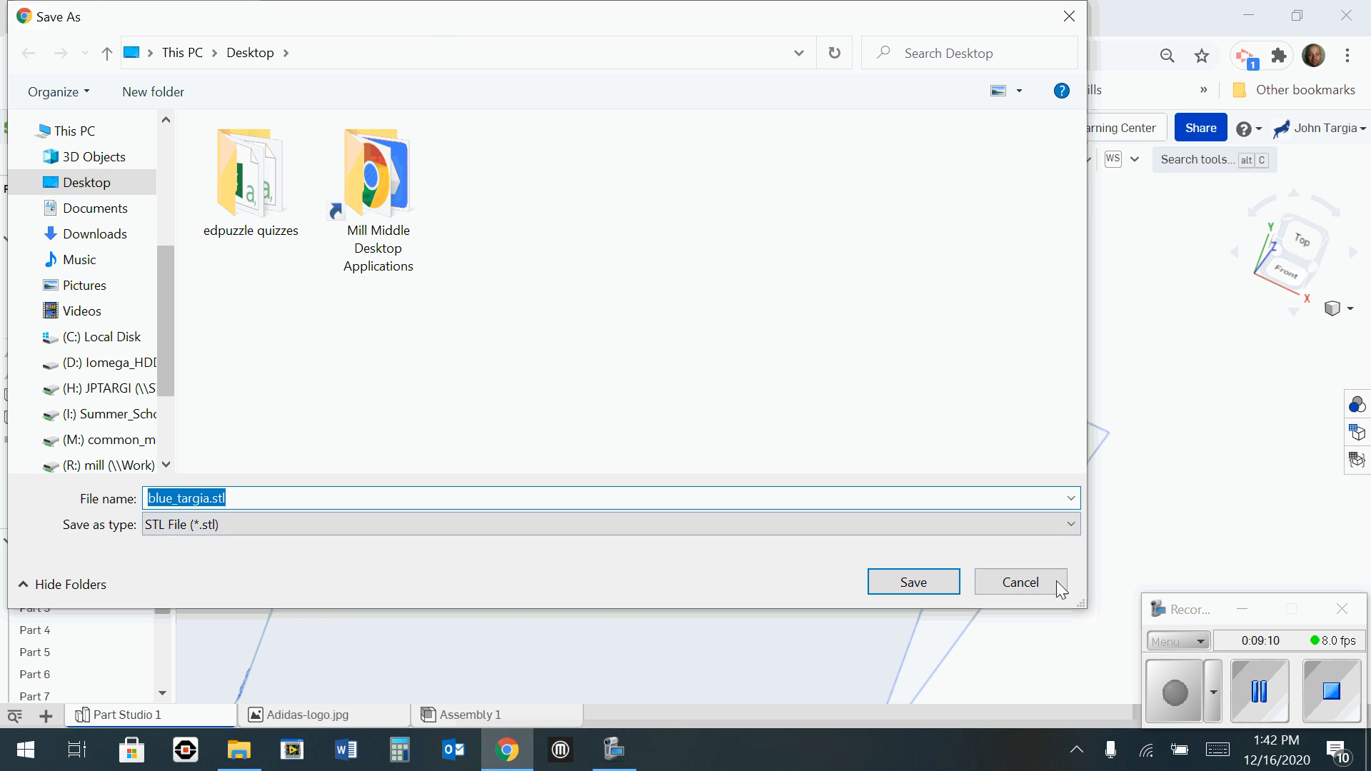
pyautogui.press('Return')
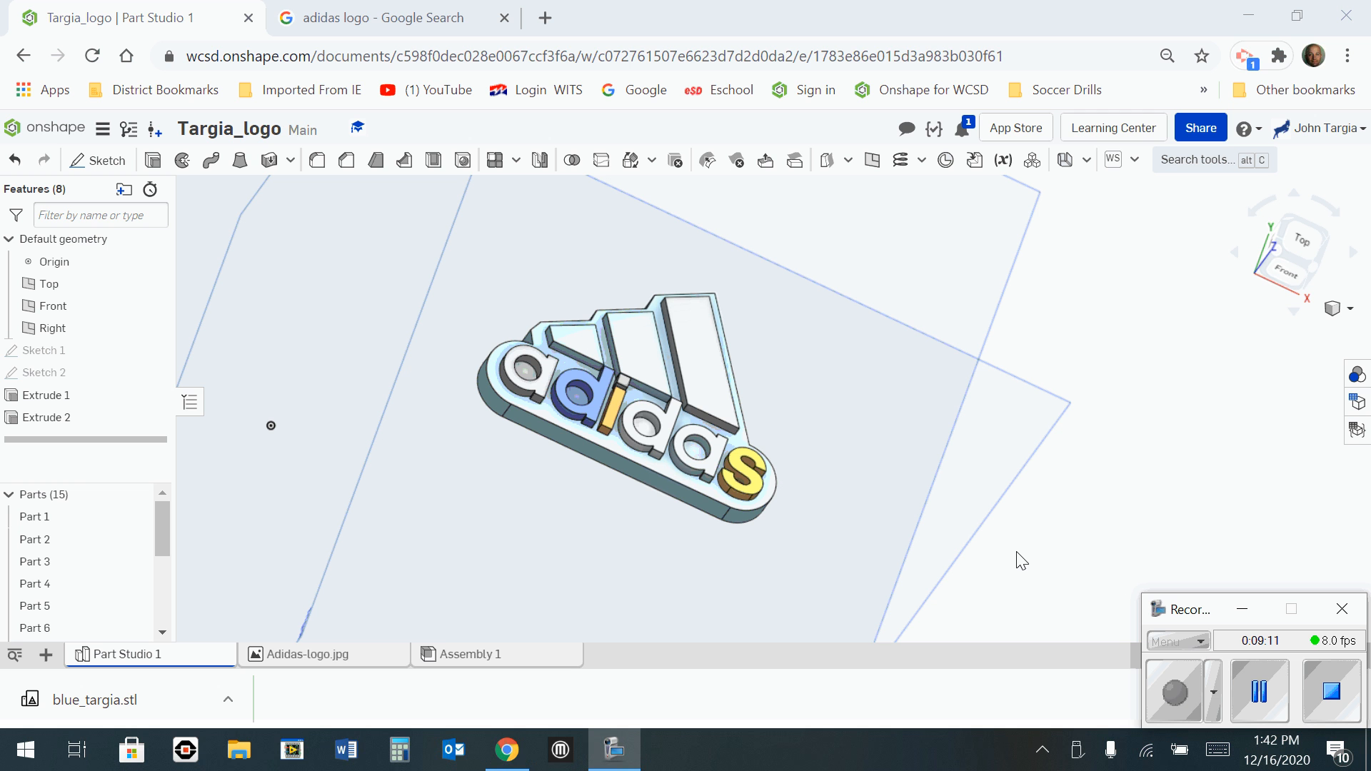